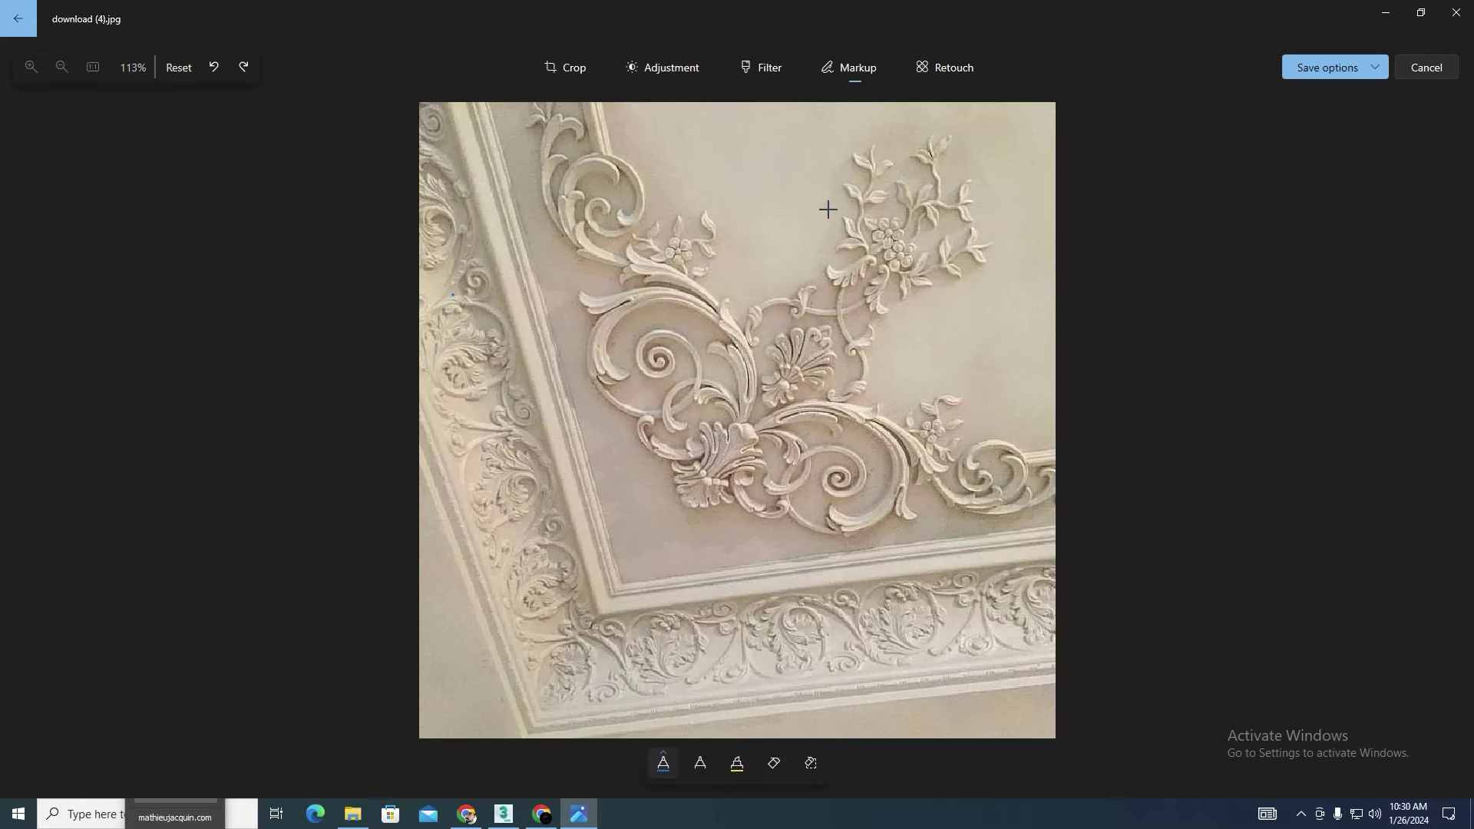
Step: Trace a blue pen line along the left and bottom cornice of the ceiling photo
mouse_move(431, 258)
mouse_down()
mouse_move(585, 672)
mouse_move(1033, 629)
mouse_move(767, 637)
mouse_up()
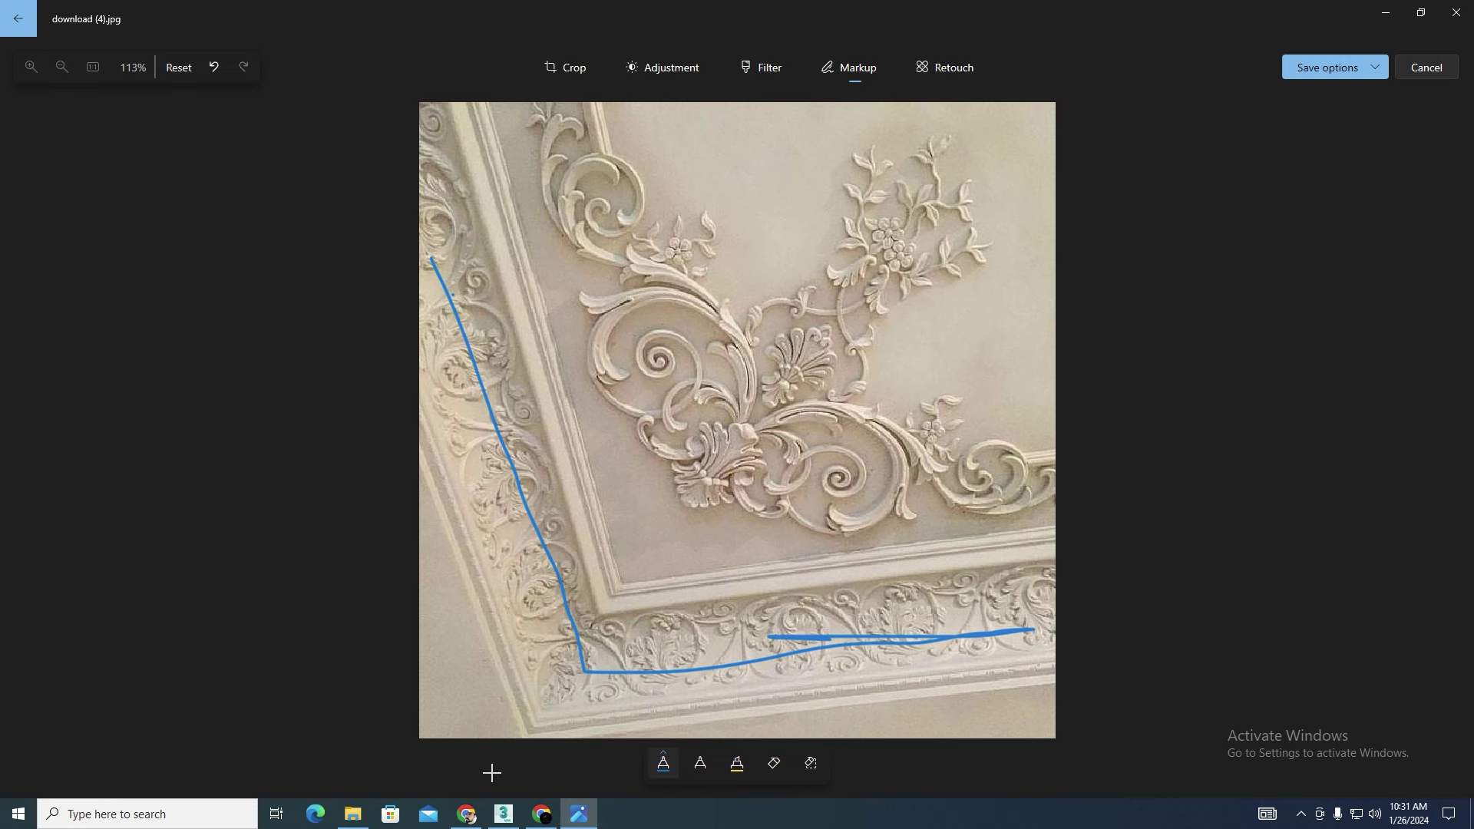
Step: Switch to 3ds Max and orbit to an angled view of the moulding and slab
click(503, 814)
scroll(591, 428, up, 3)
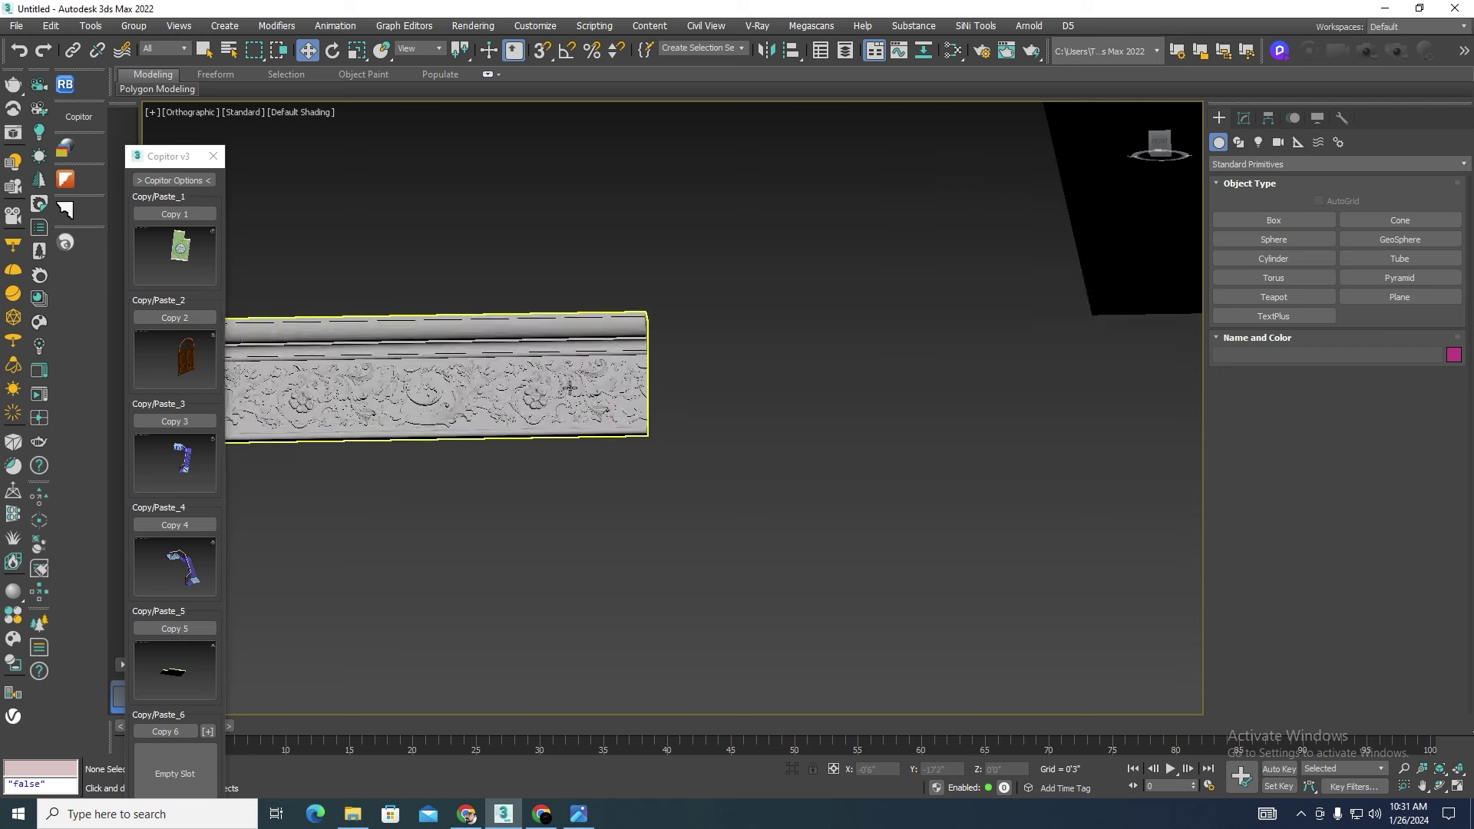
scroll(609, 421, down, 6)
mouse_move(609, 422)
alt+middle_down()
mouse_move(624, 441)
mouse_move(537, 267)
alt+middle_up()
scroll(537, 265, up, 3)
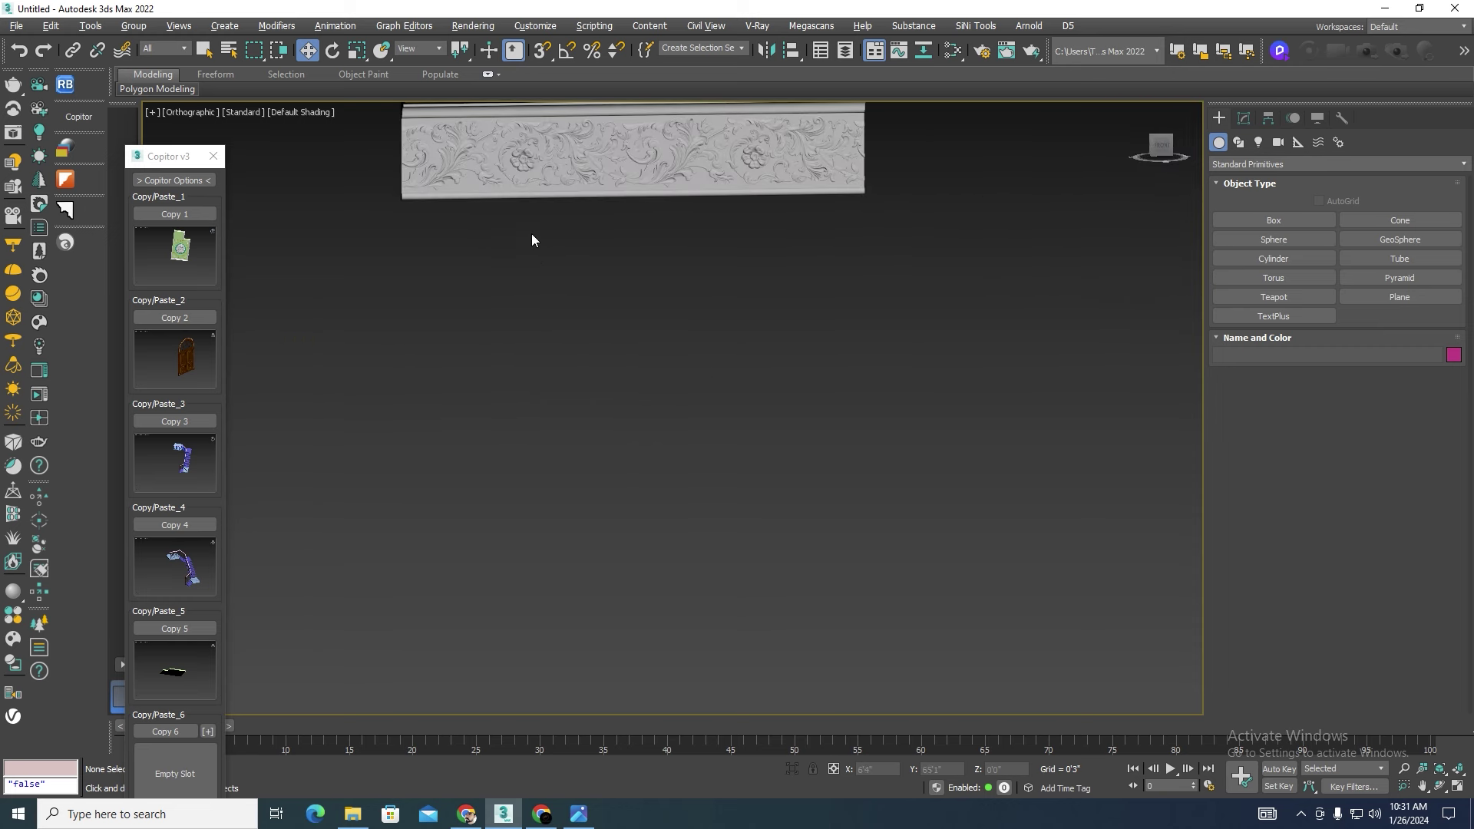
scroll(531, 236, down, 3)
Step: Pan the viewport to frame the carved moulding and the green slab
middle_drag(663, 308, 674, 370)
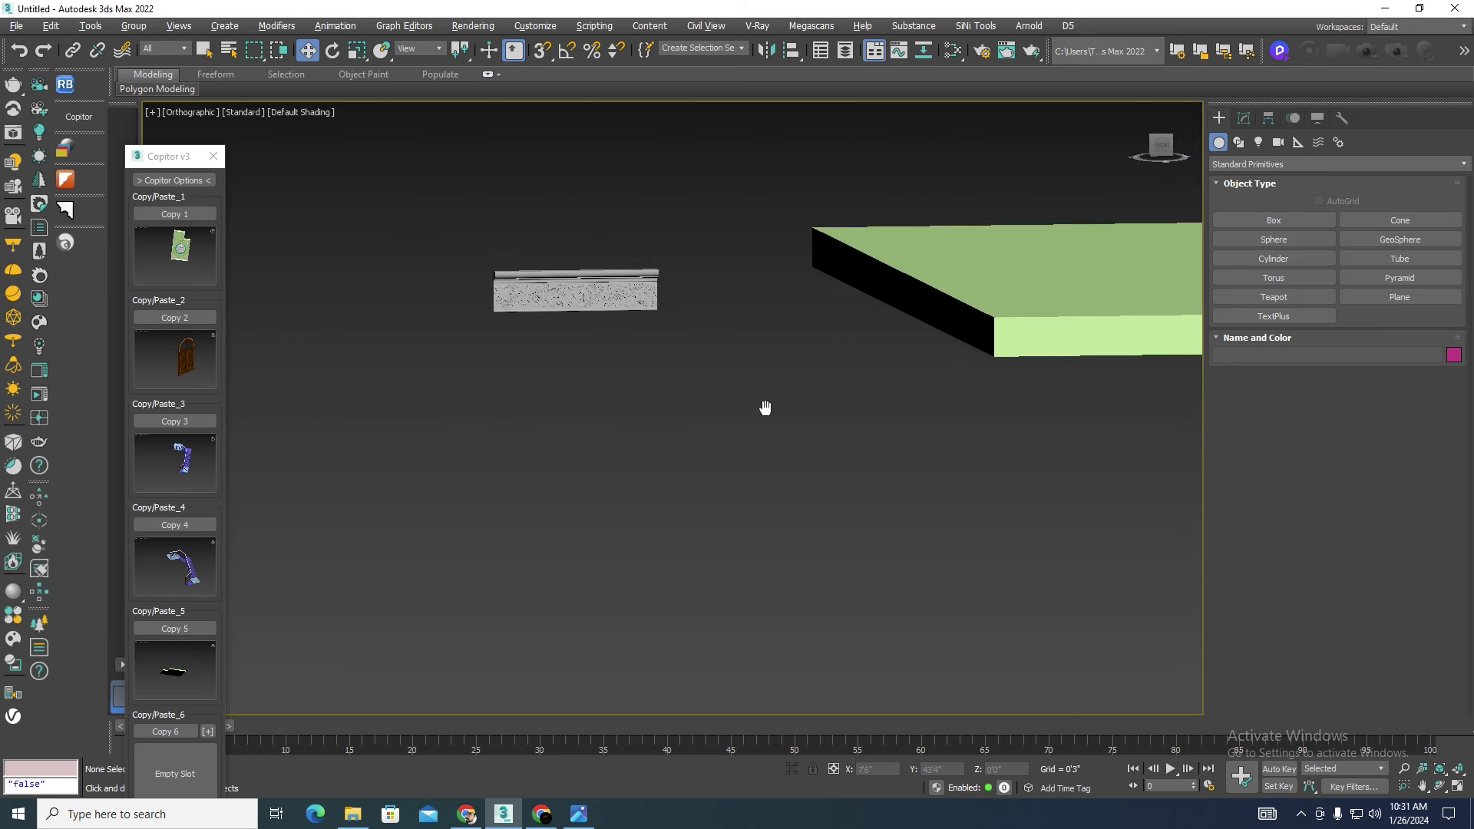
middle_drag(767, 408, 612, 427)
mouse_move(517, 408)
middle_down()
mouse_move(620, 425)
mouse_move(613, 452)
middle_up()
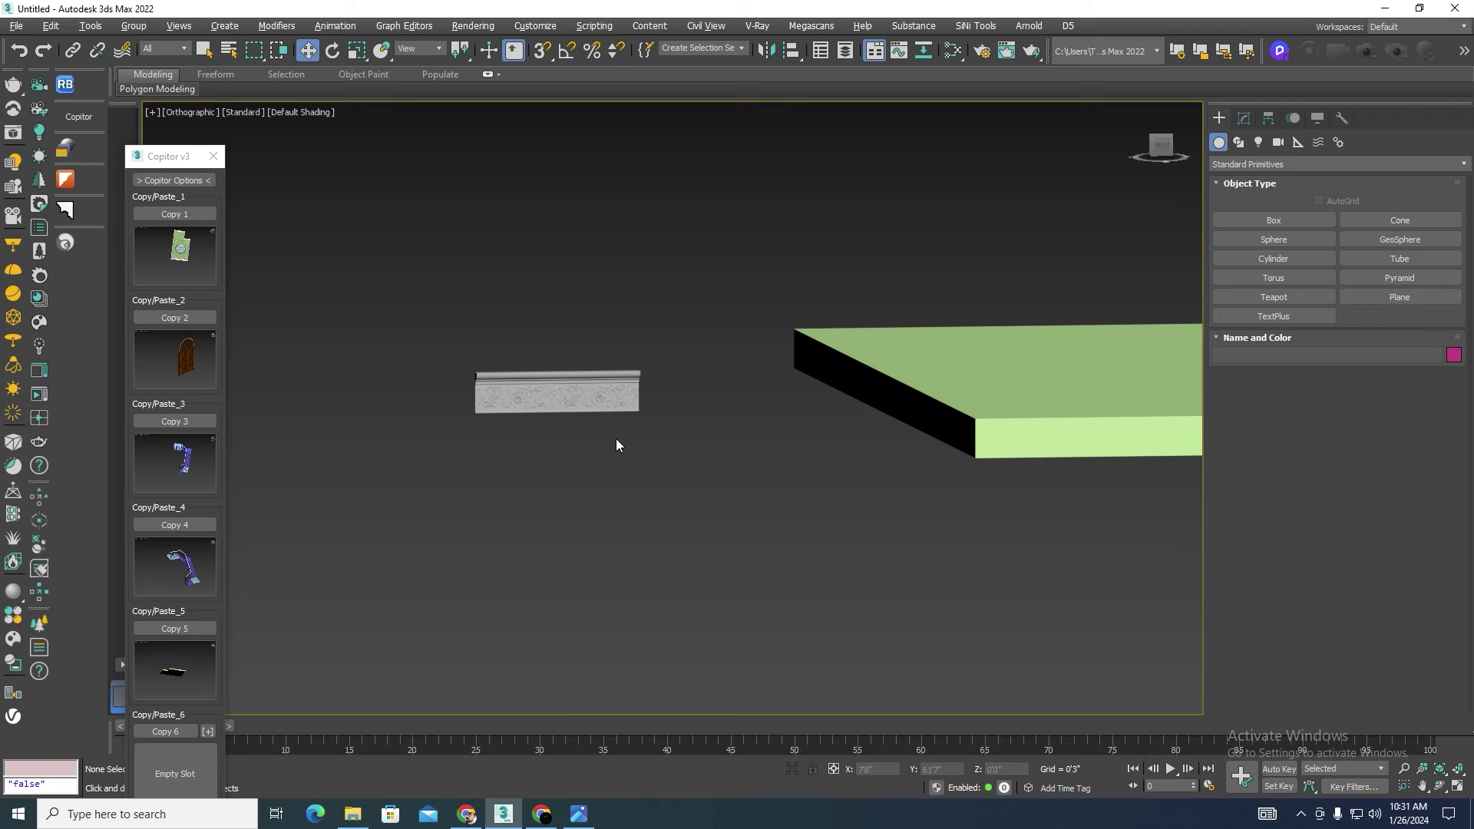
middle_drag(624, 444, 601, 422)
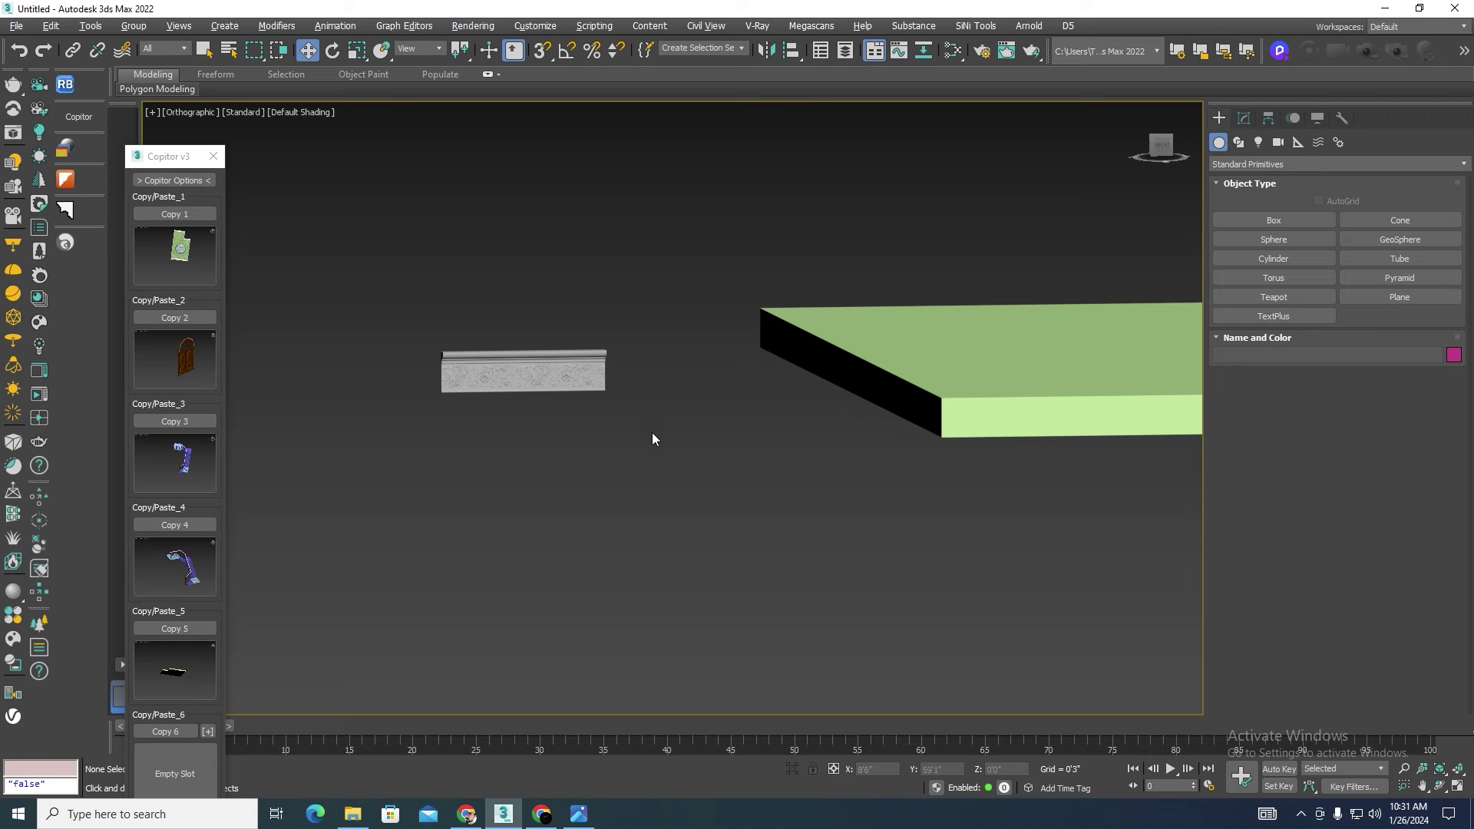
middle_drag(706, 441, 681, 431)
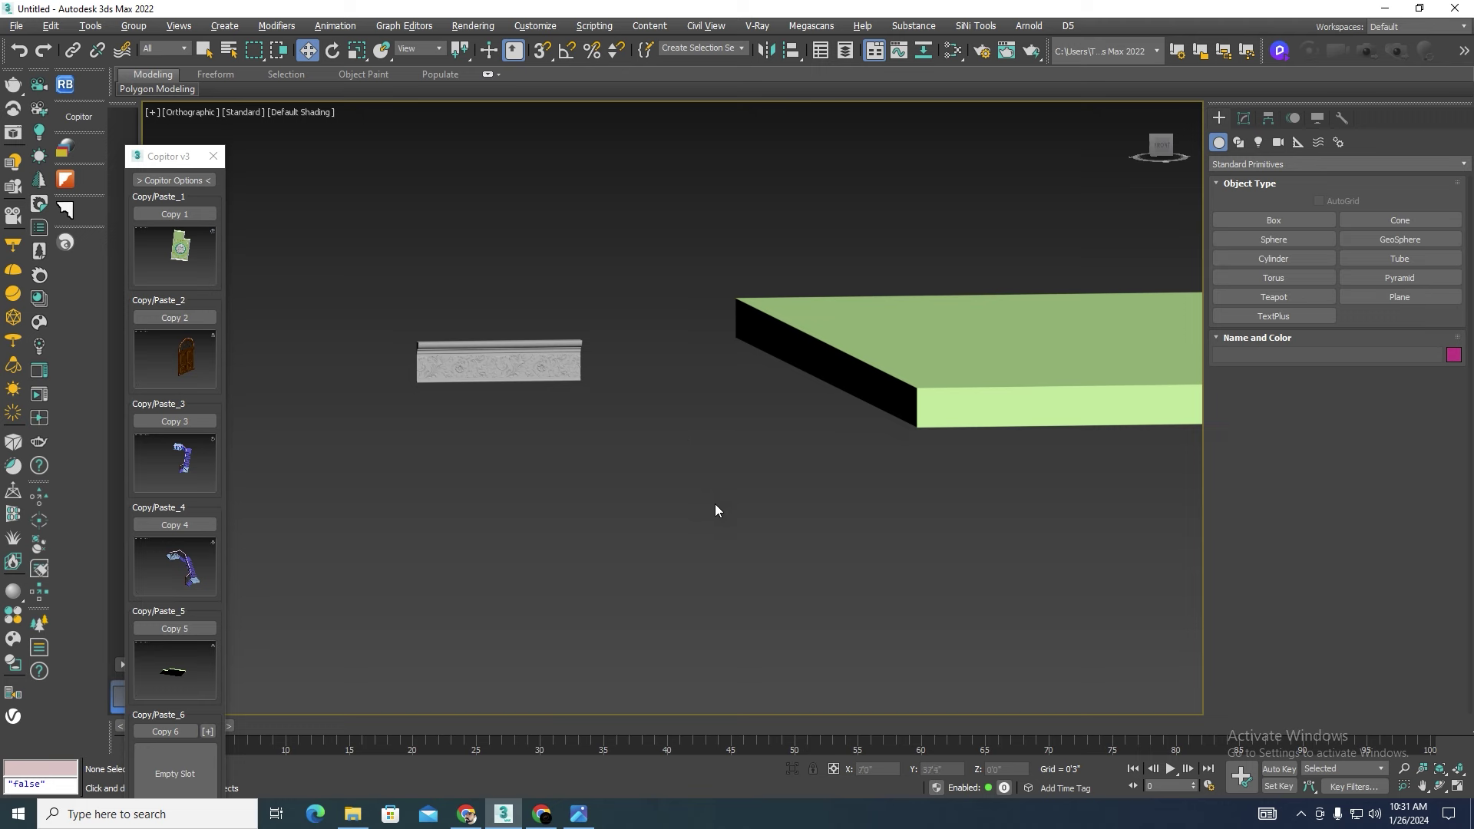
middle_drag(714, 505, 694, 478)
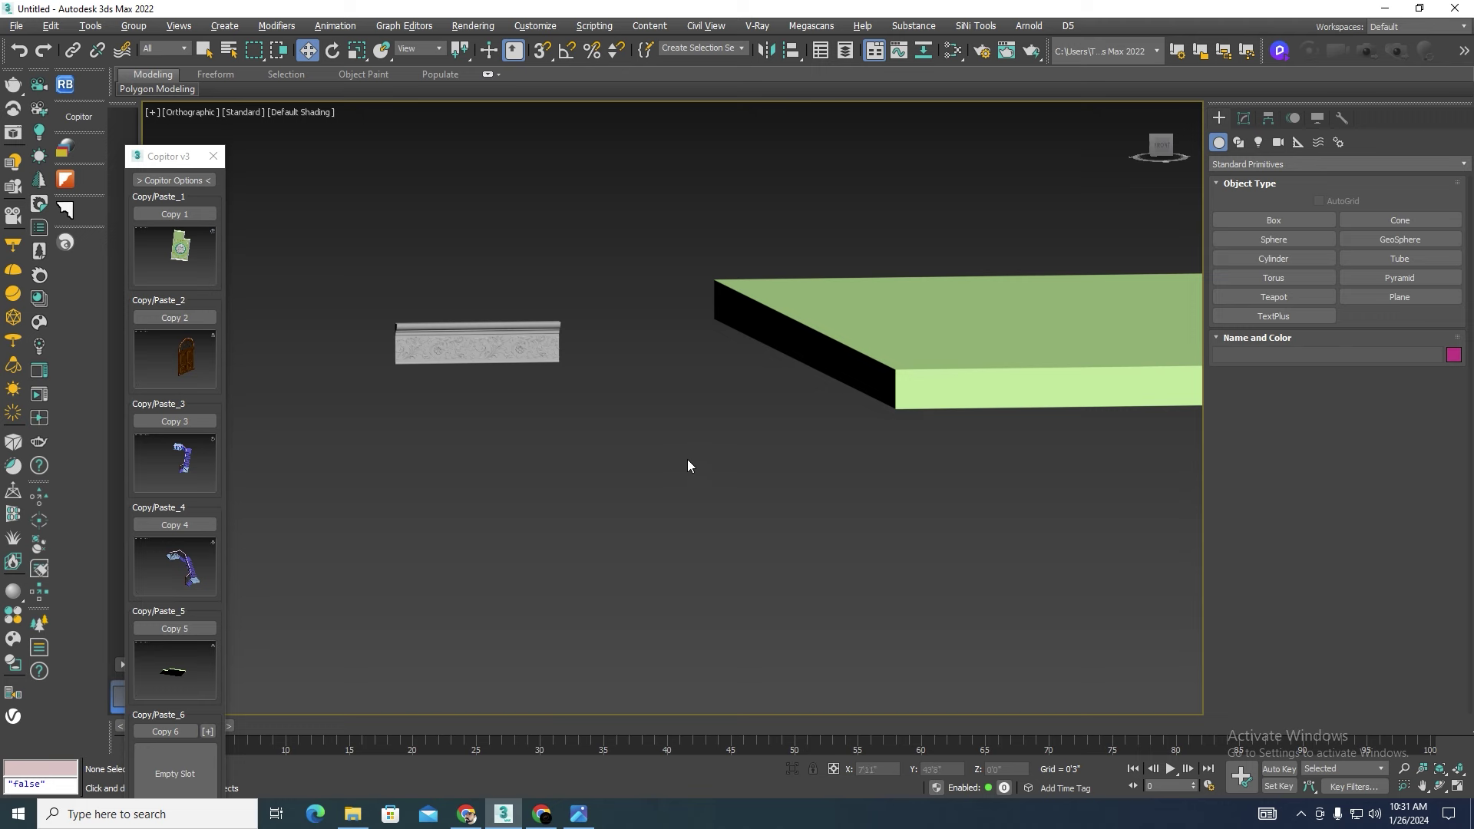
middle_drag(735, 464, 646, 444)
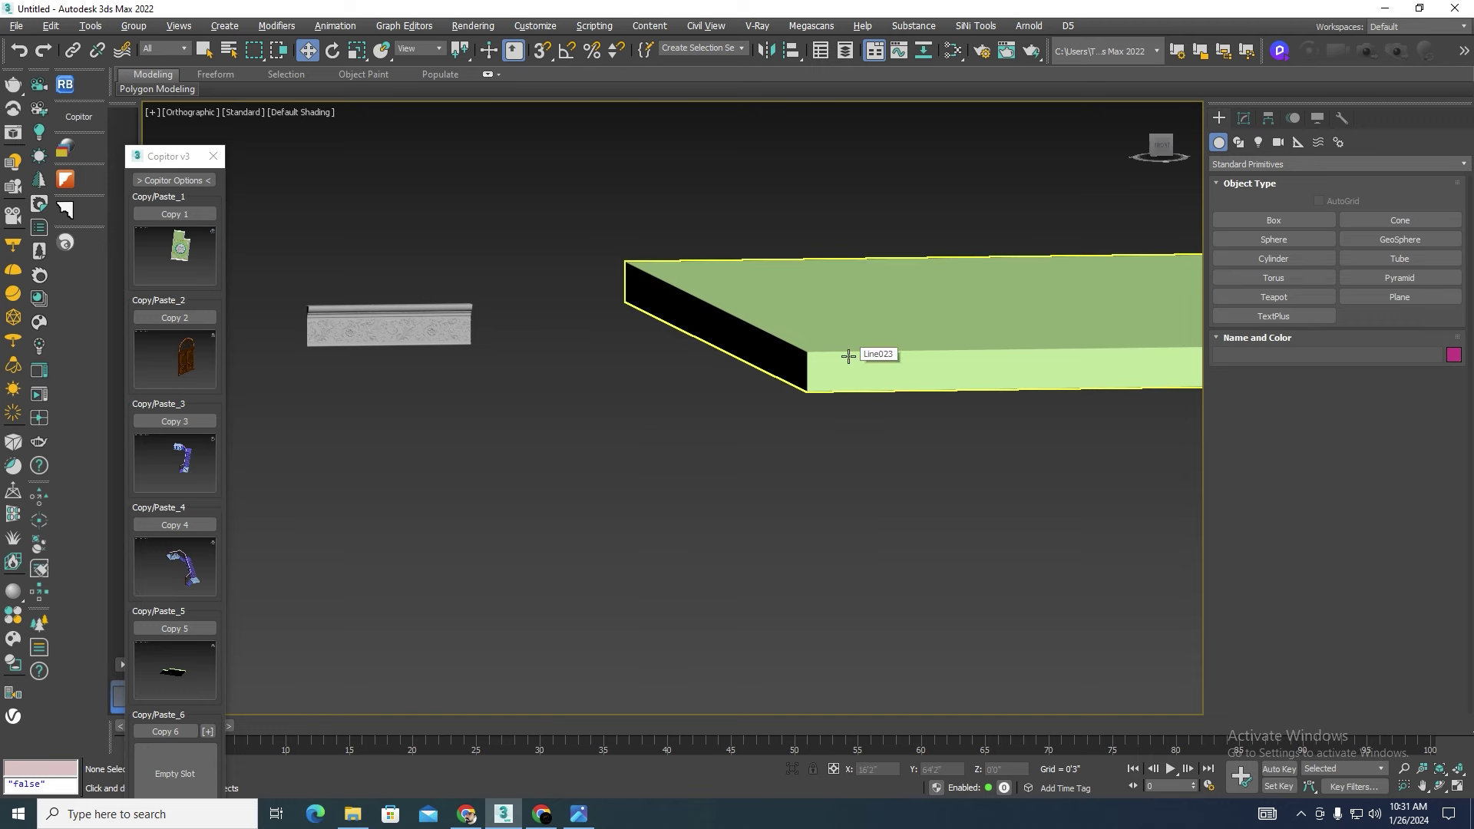
Step: Select the moulding group and, in Front view, move it beneath the green slab
click(364, 331)
key(f)
scroll(869, 326, up, 5)
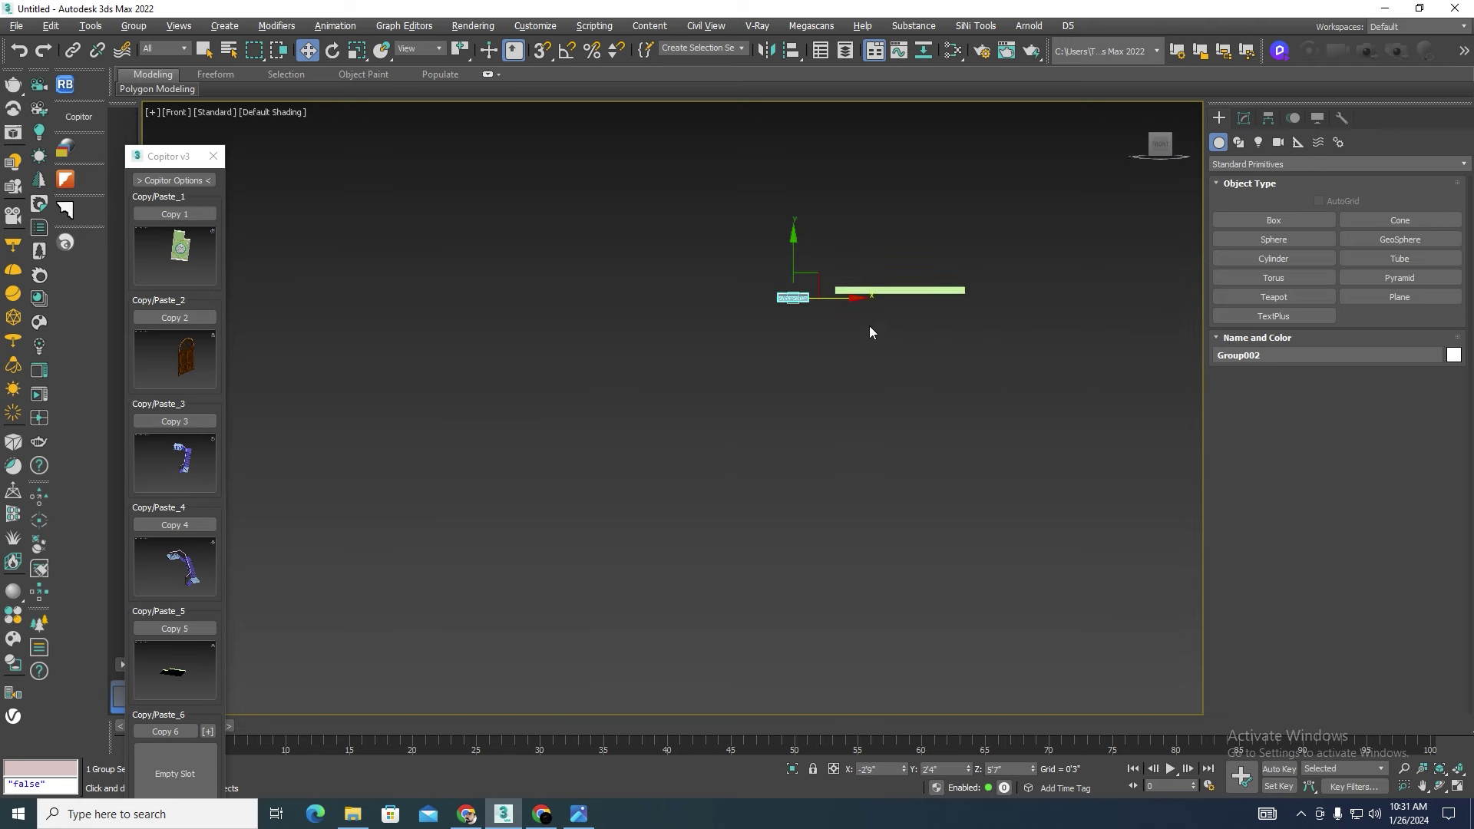
scroll(869, 325, up, 8)
scroll(686, 346, down, 3)
drag(483, 359, 826, 363)
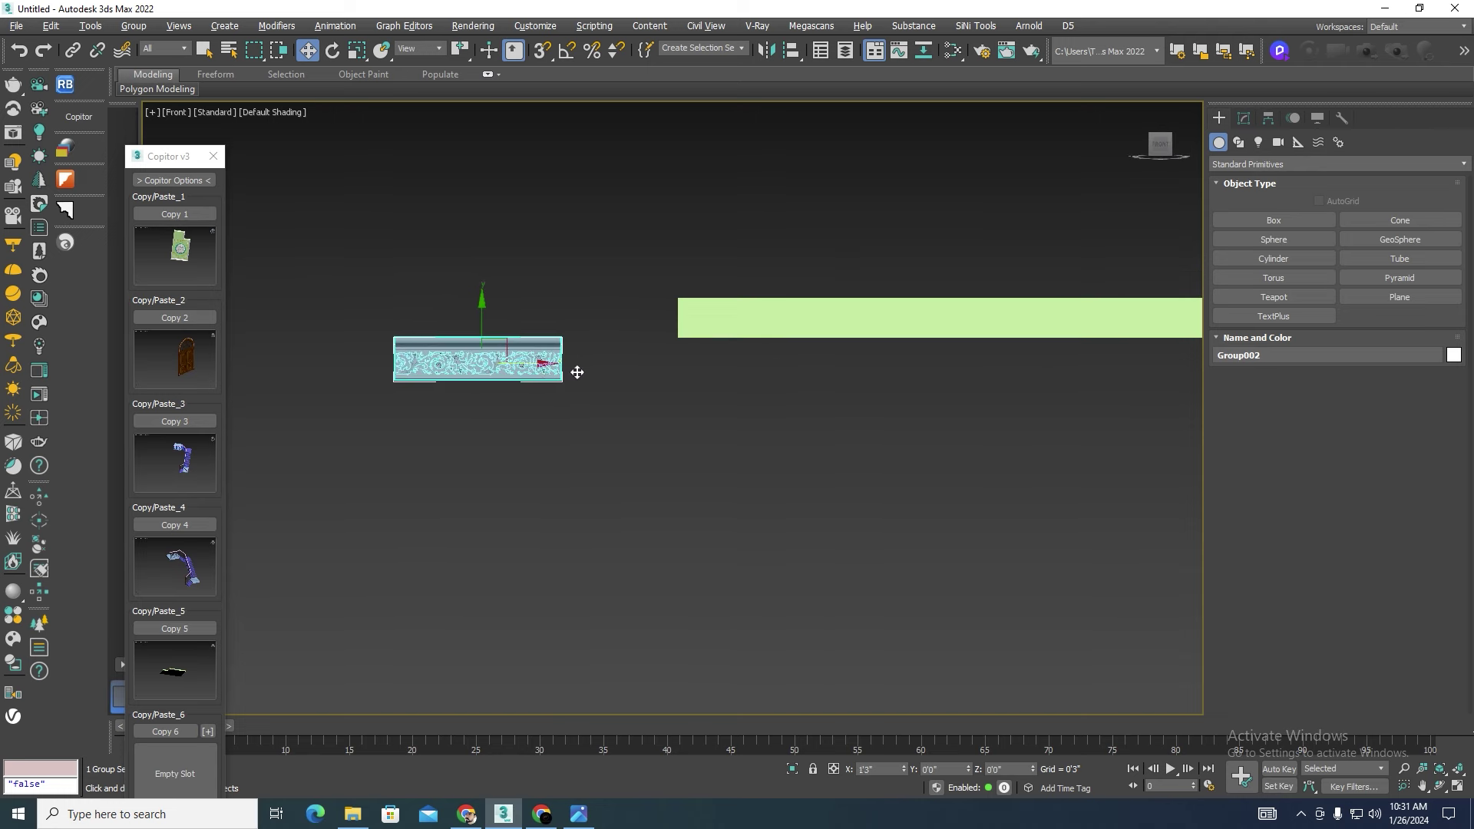
Step: With vertex snapping on, align the moulding to the slab's left edge
scroll(692, 354, up, 5)
scroll(692, 353, up, 3)
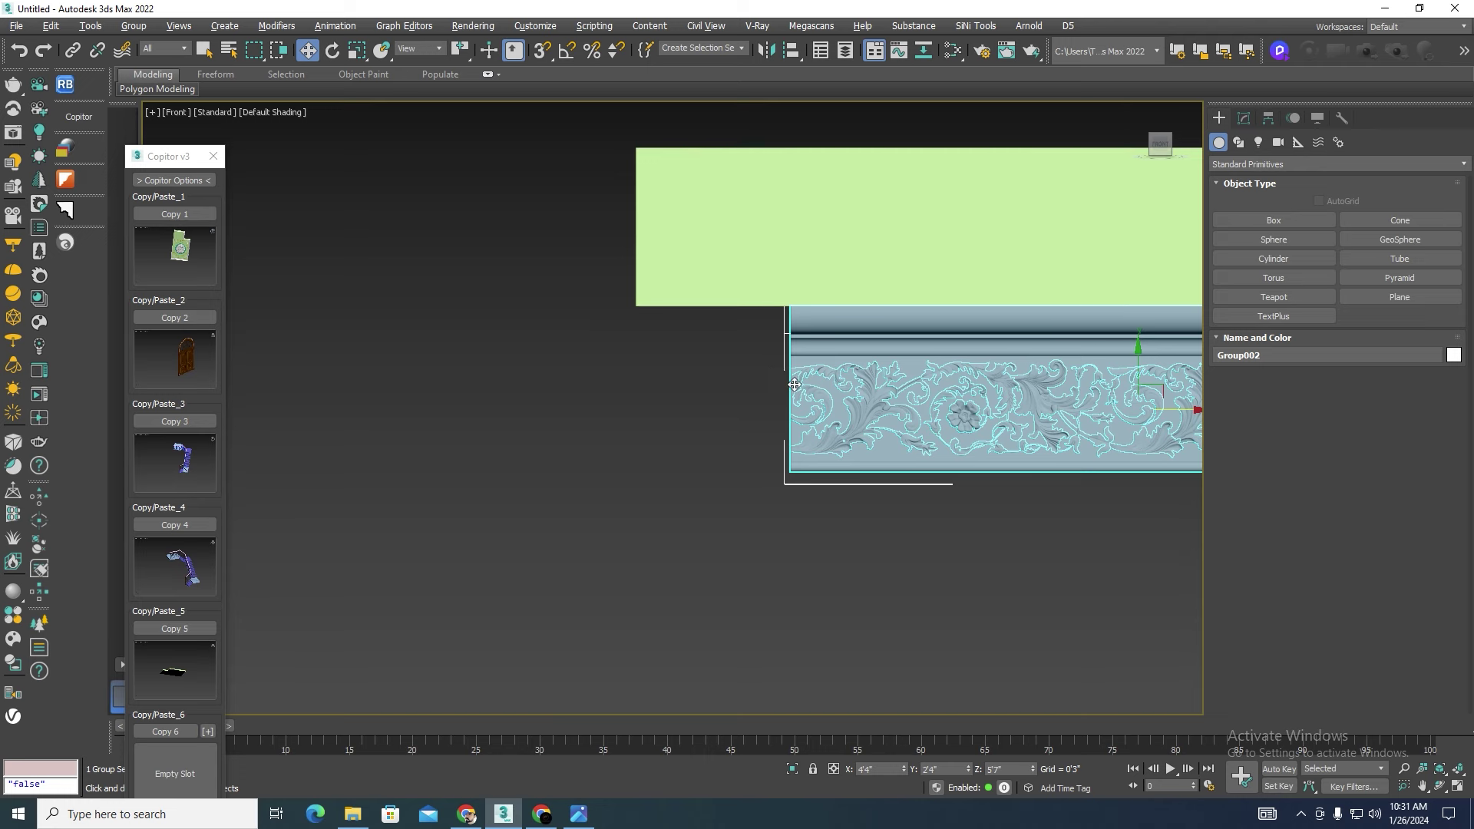
key(s)
drag(791, 479, 631, 313)
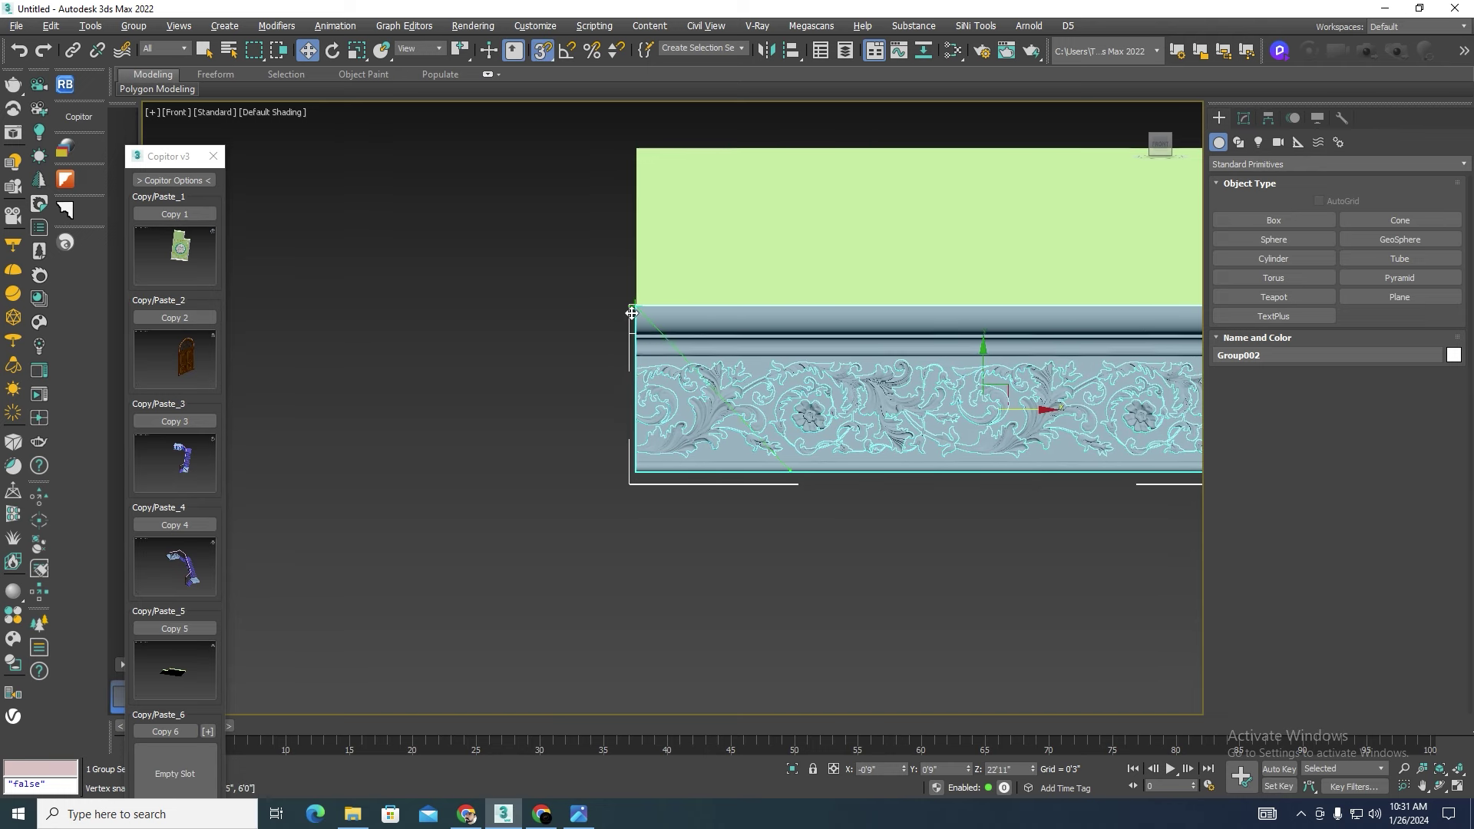
scroll(421, 404, down, 2)
scroll(421, 405, down, 6)
scroll(528, 415, up, 3)
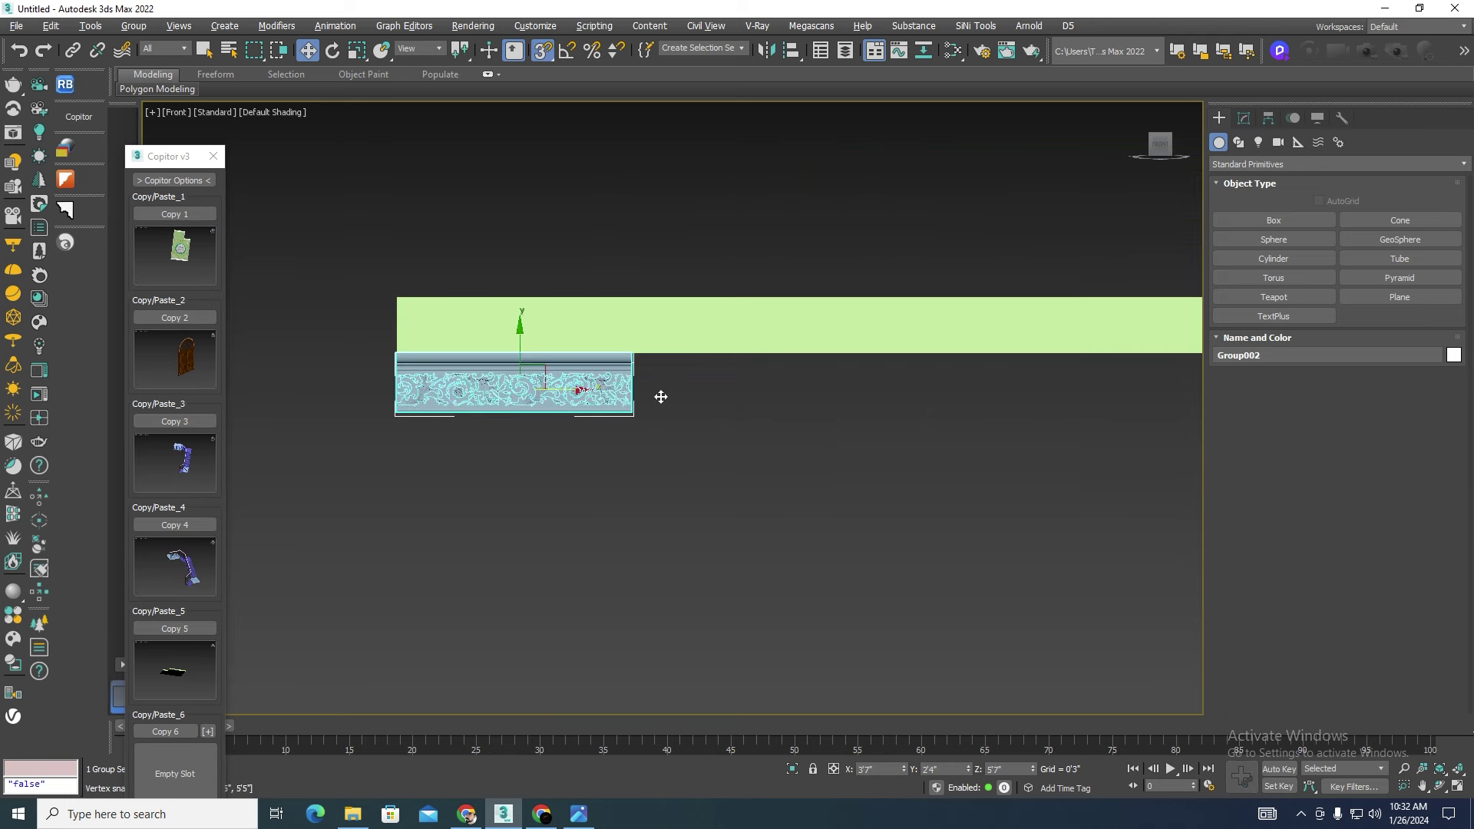
Step: Clone the moulding and slide the copy back against the first piece
shift+drag(658, 398, 988, 397)
click(719, 473)
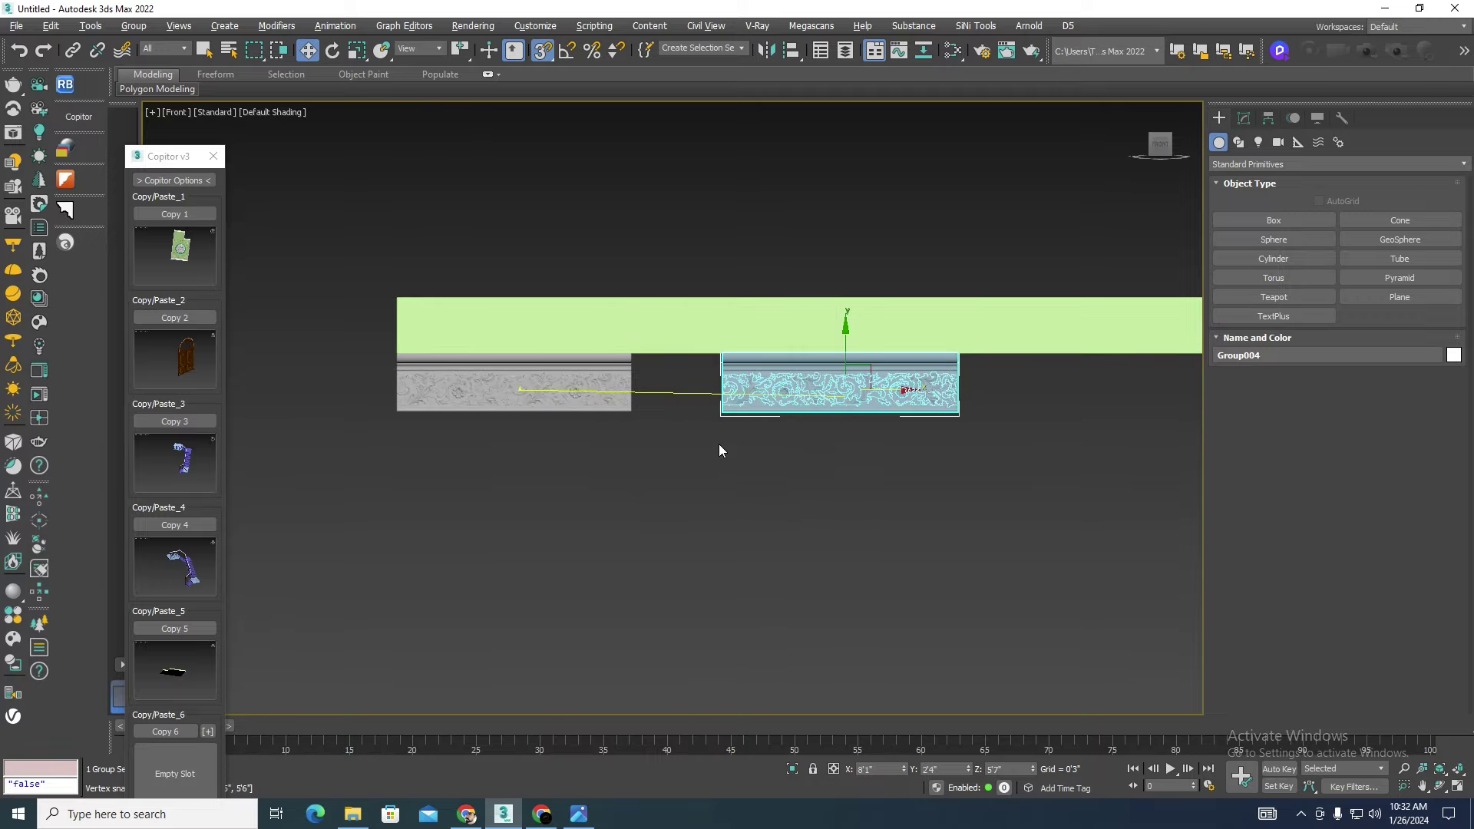
key(F3)
scroll(657, 399, up, 4)
scroll(657, 399, up, 3)
drag(1061, 456, 540, 450)
scroll(540, 450, up, 4)
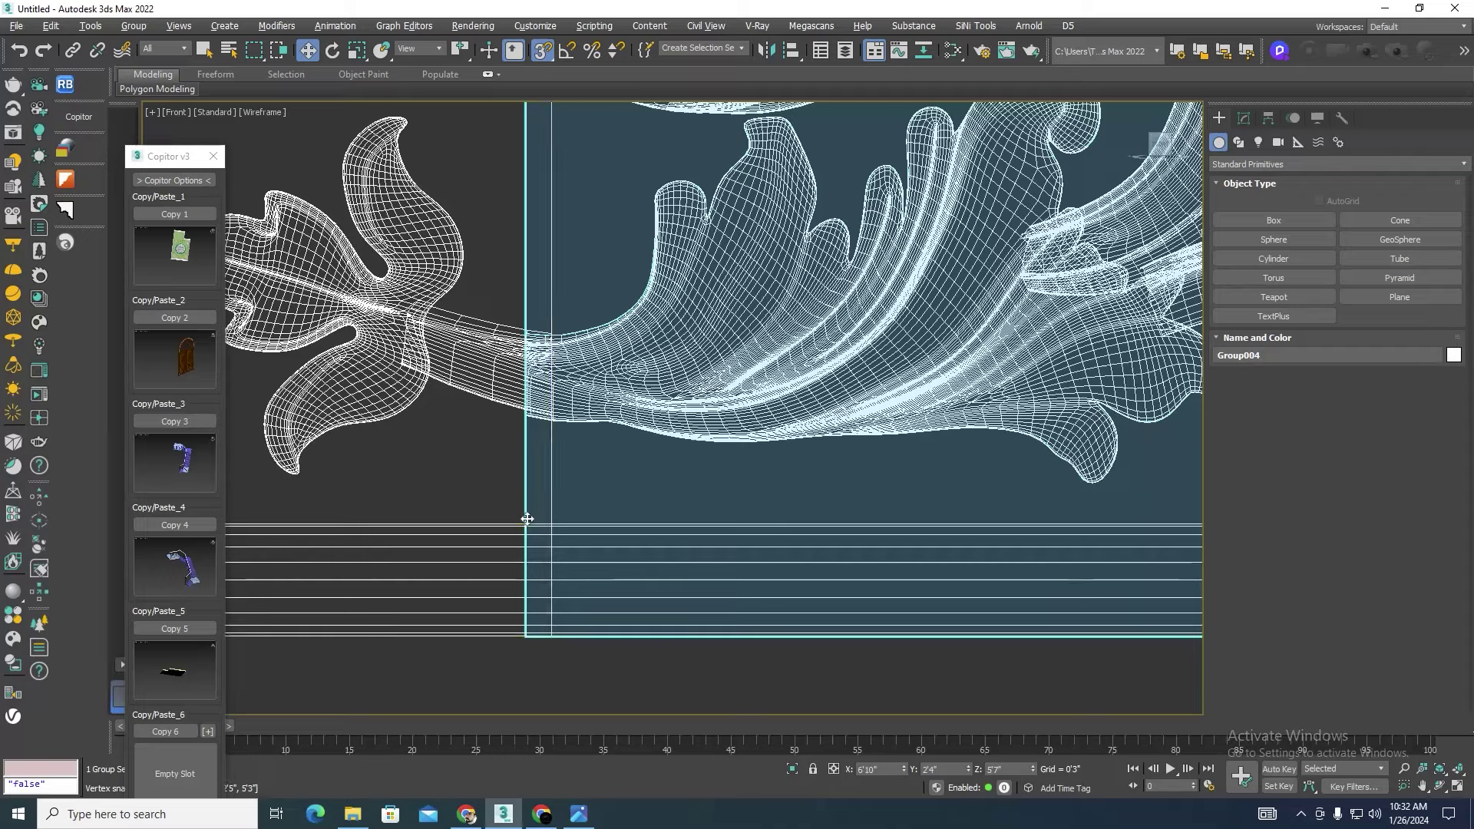
Step: Snap the moulding copy onto the first piece's end
mouse_move(526, 524)
mouse_down()
mouse_move(639, 523)
mouse_move(475, 536)
mouse_move(572, 525)
mouse_up()
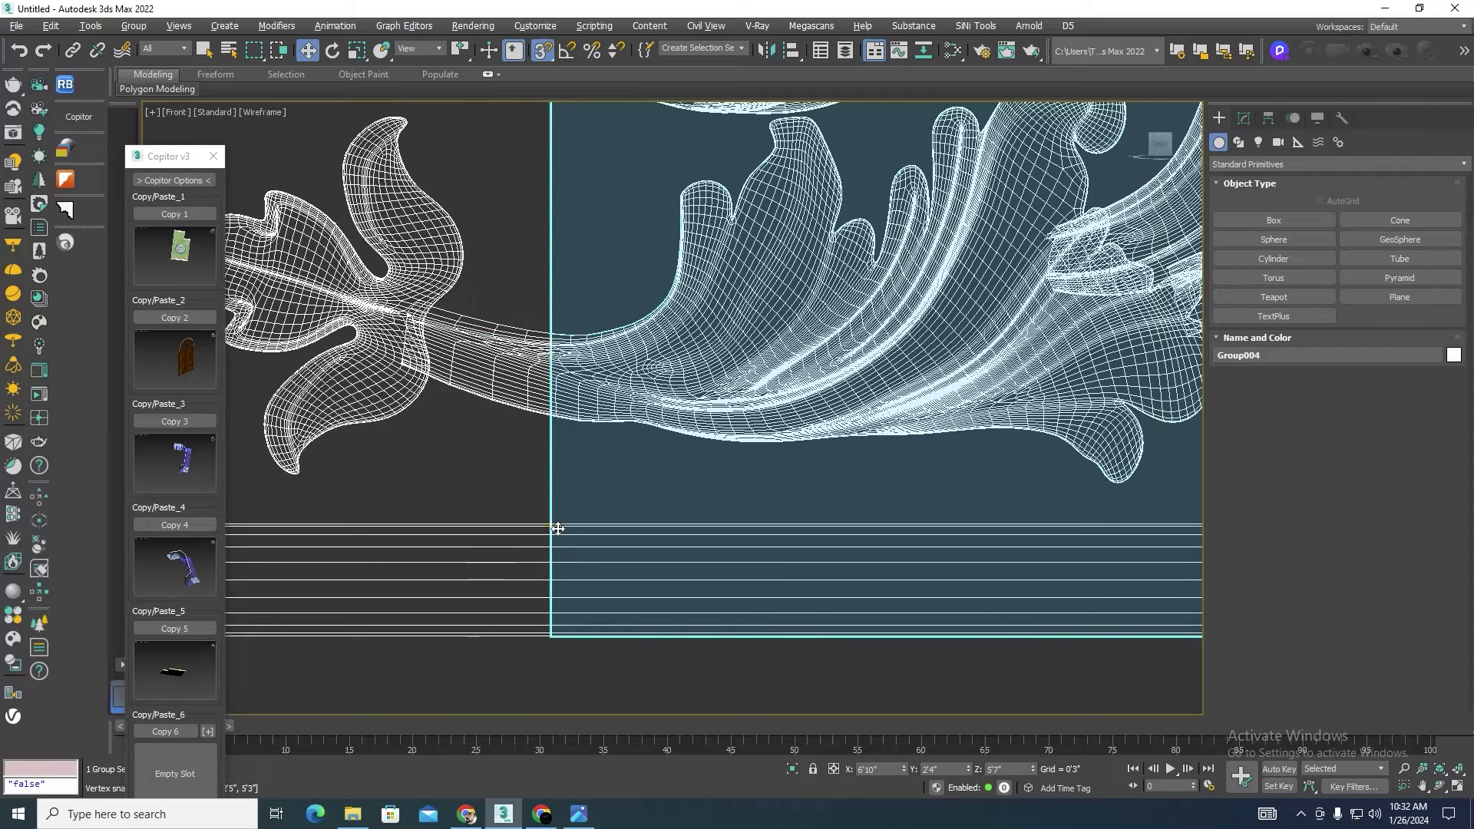
click(602, 615)
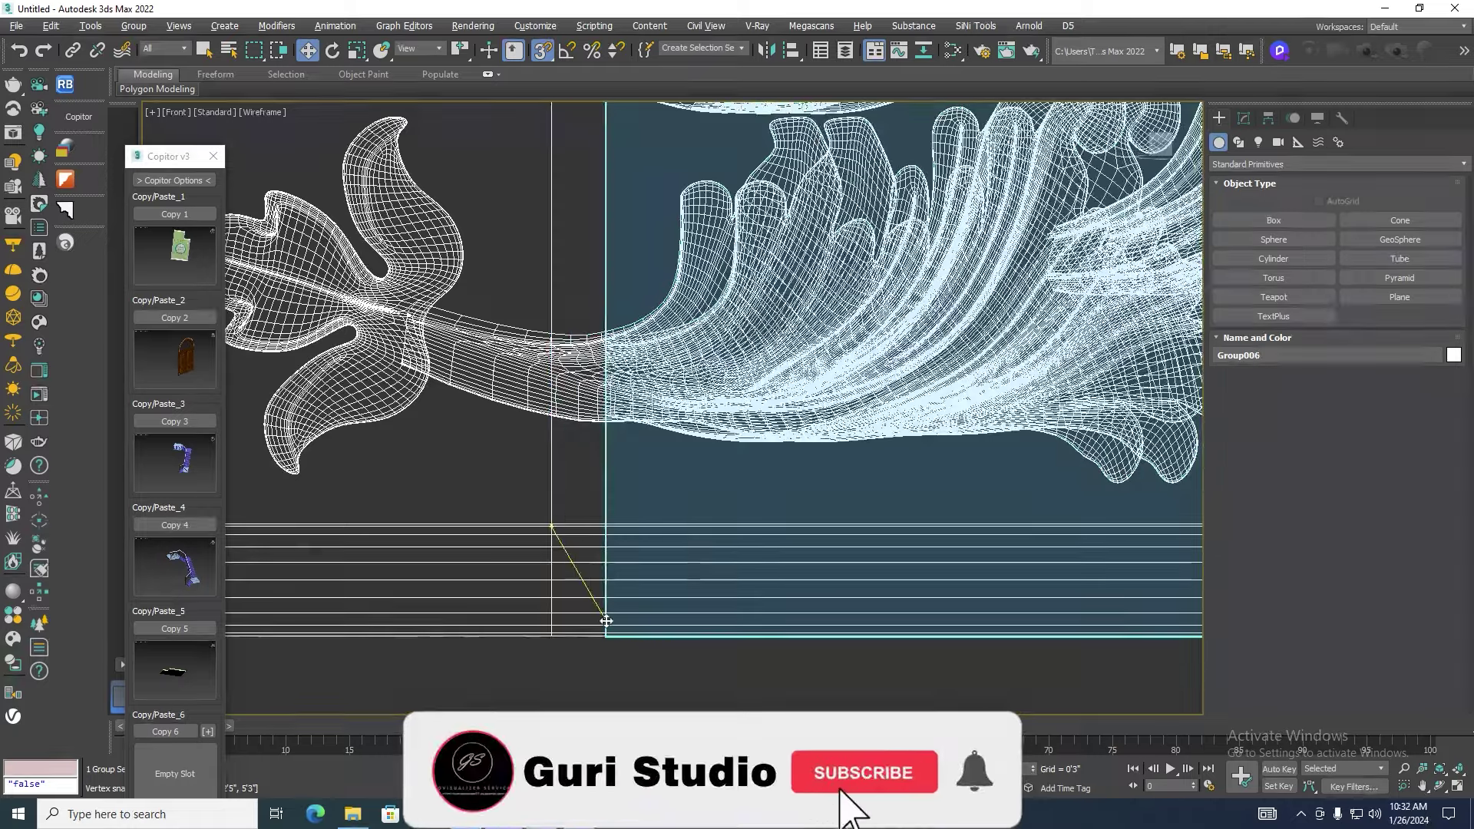
scroll(602, 615, down, 3)
scroll(616, 620, down, 2)
scroll(617, 621, down, 3)
drag(537, 623, 816, 596)
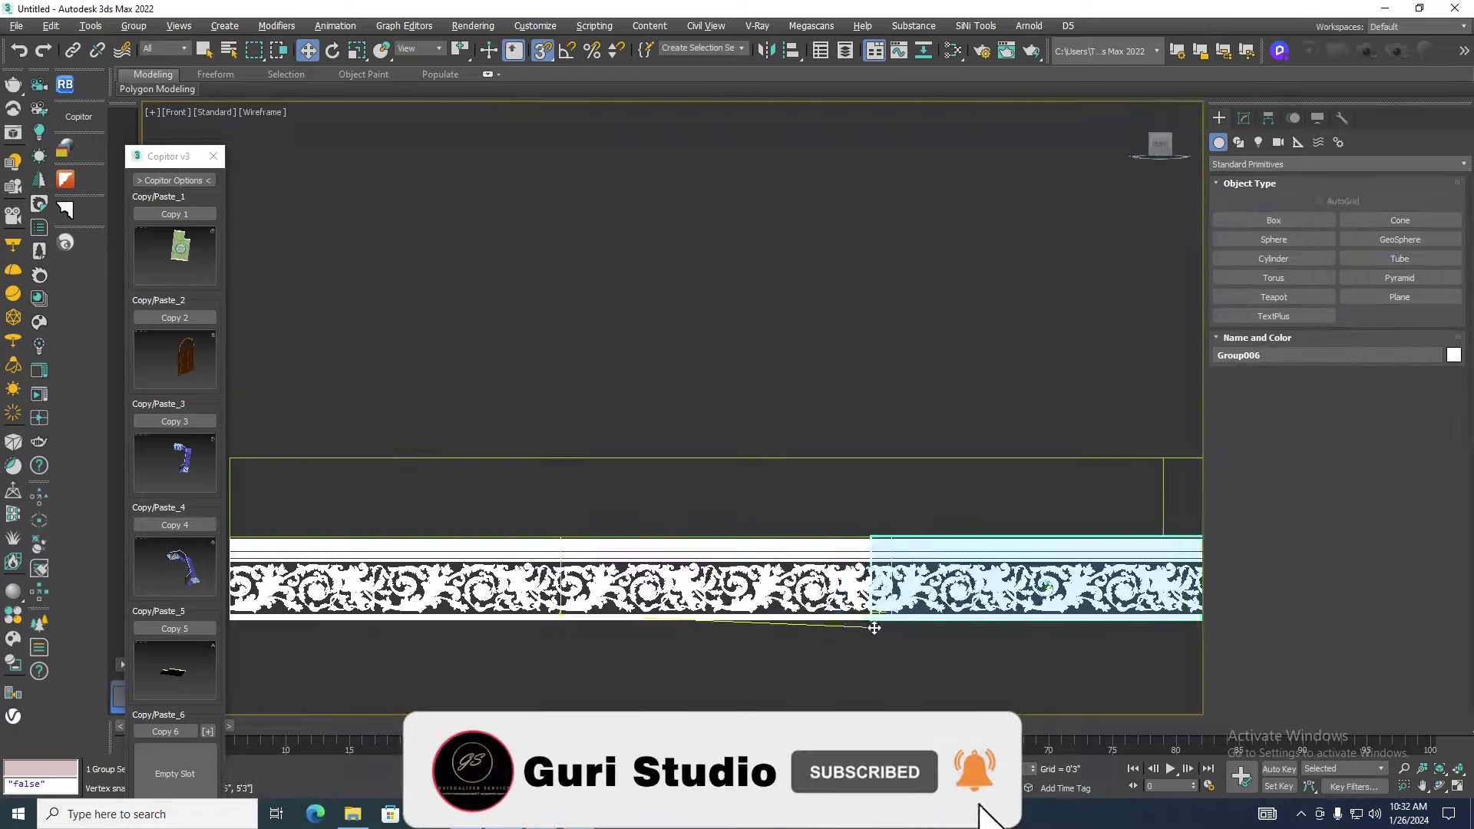
scroll(922, 618, up, 4)
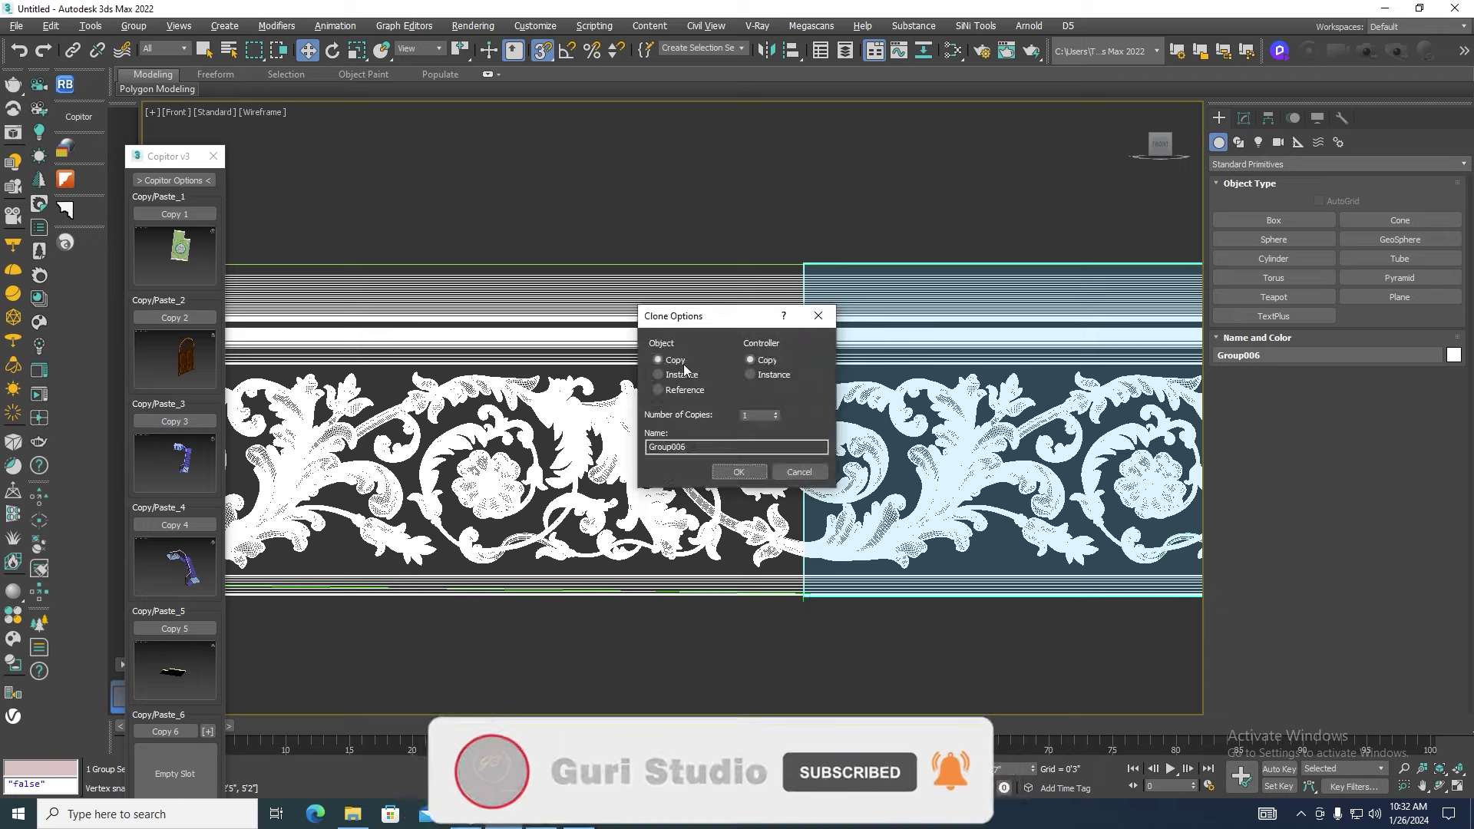
Step: Clone four more moulding copies along the slab, then delete and restore the extra end piece
click(776, 412)
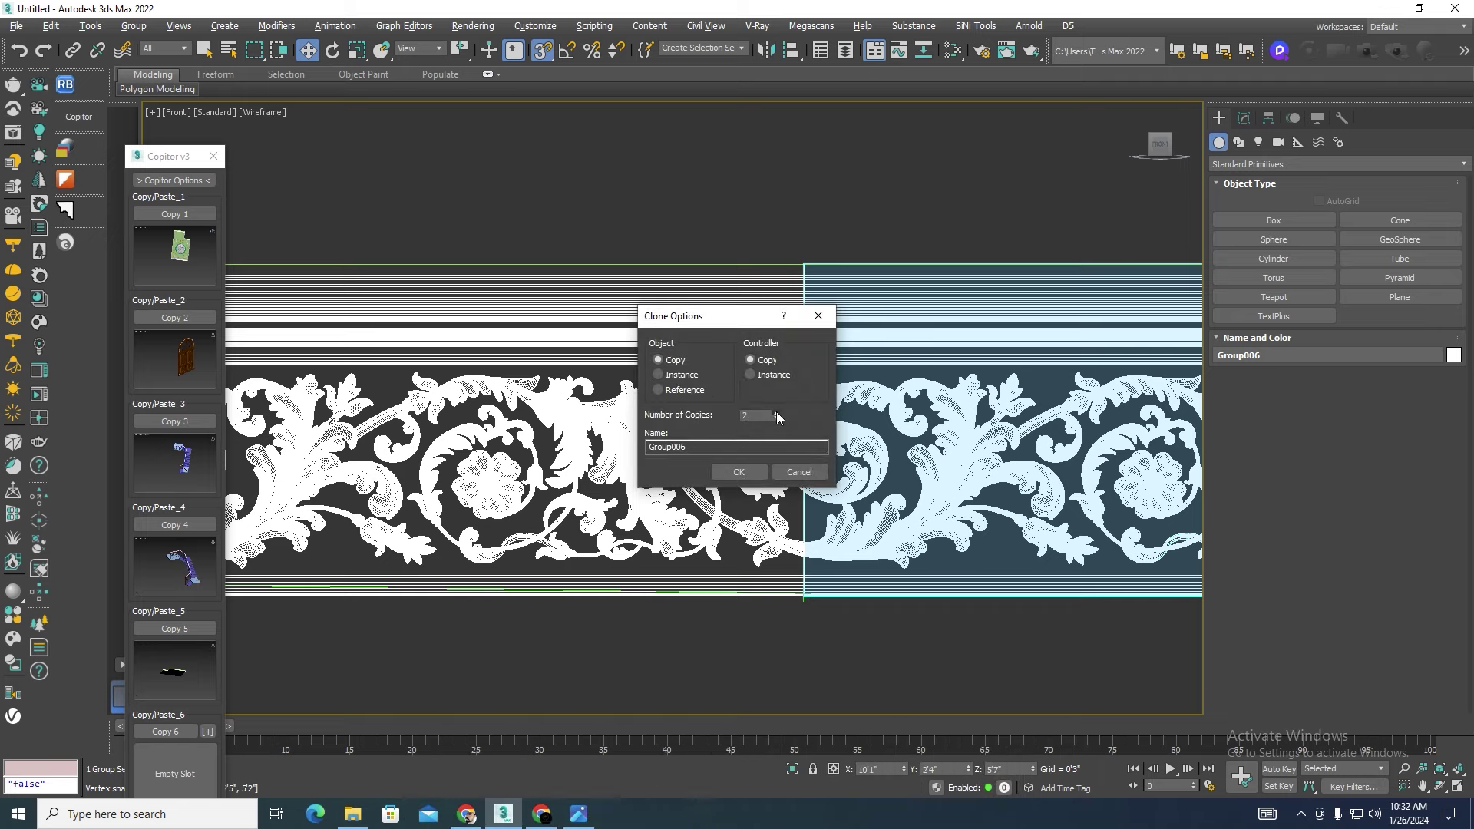
click(745, 471)
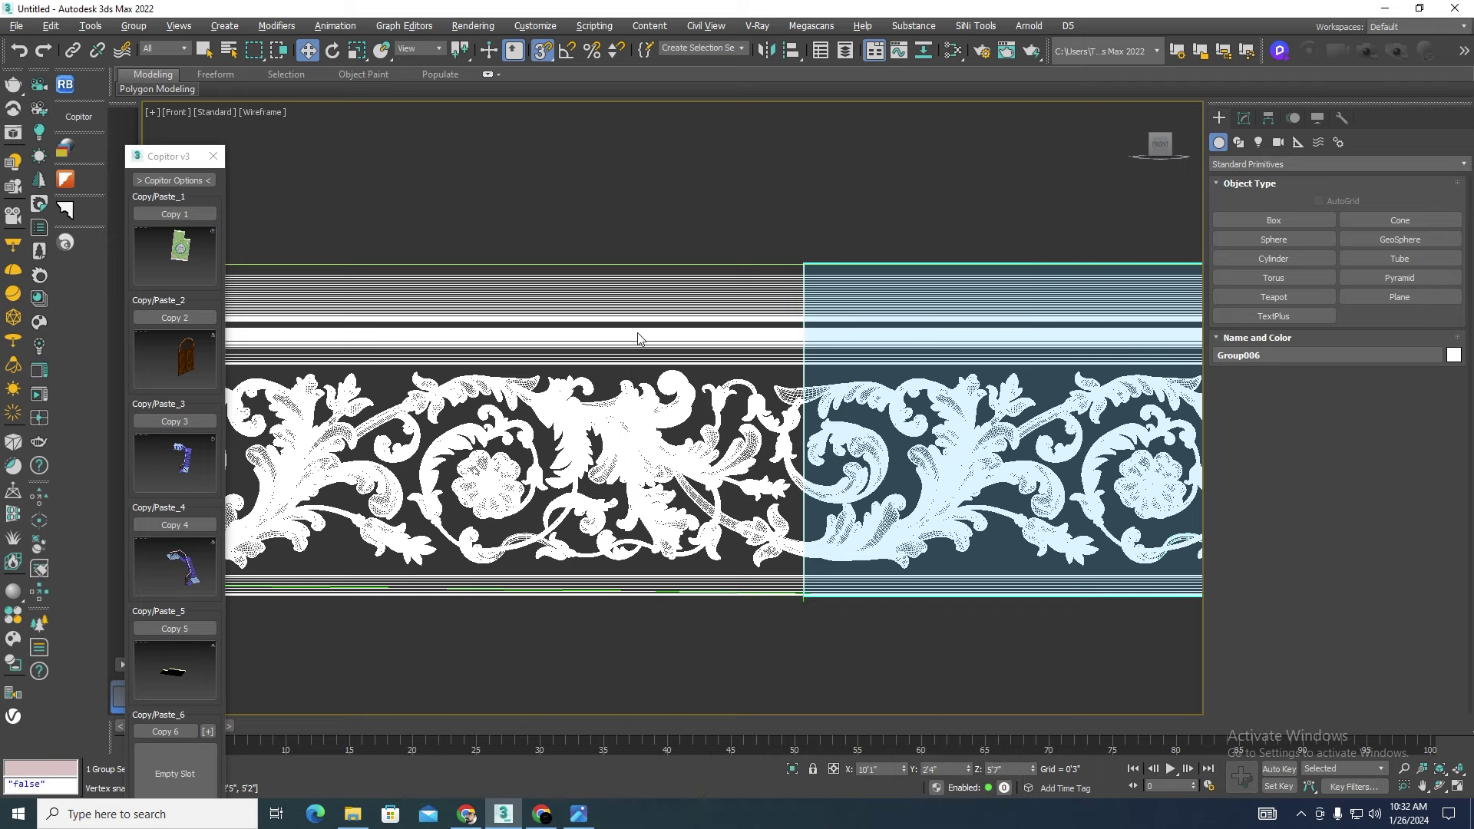
scroll(914, 323, down, 5)
scroll(914, 323, down, 5)
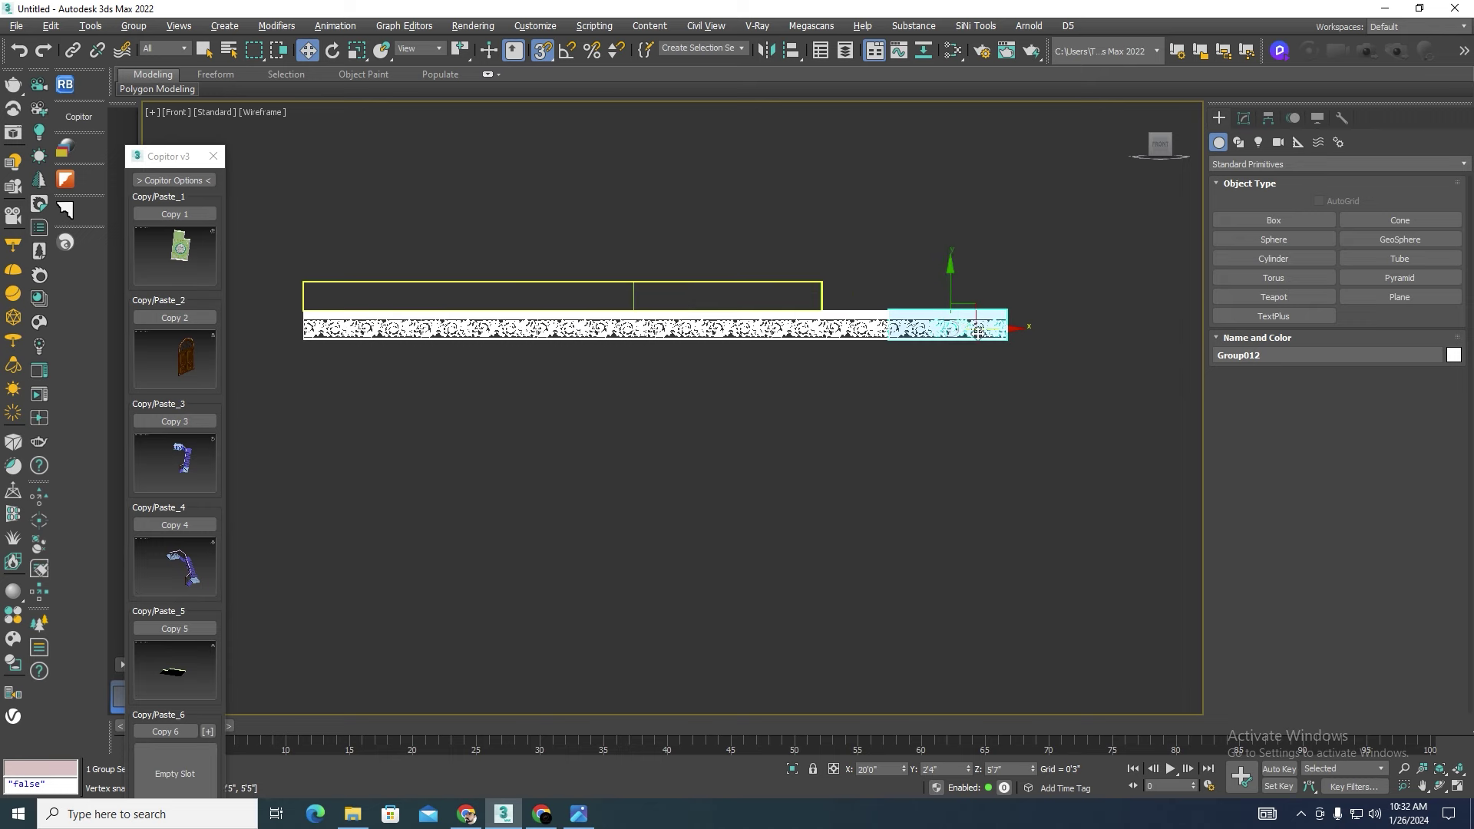
scroll(979, 331, up, 1)
drag(1017, 416, 951, 258)
key(Delete)
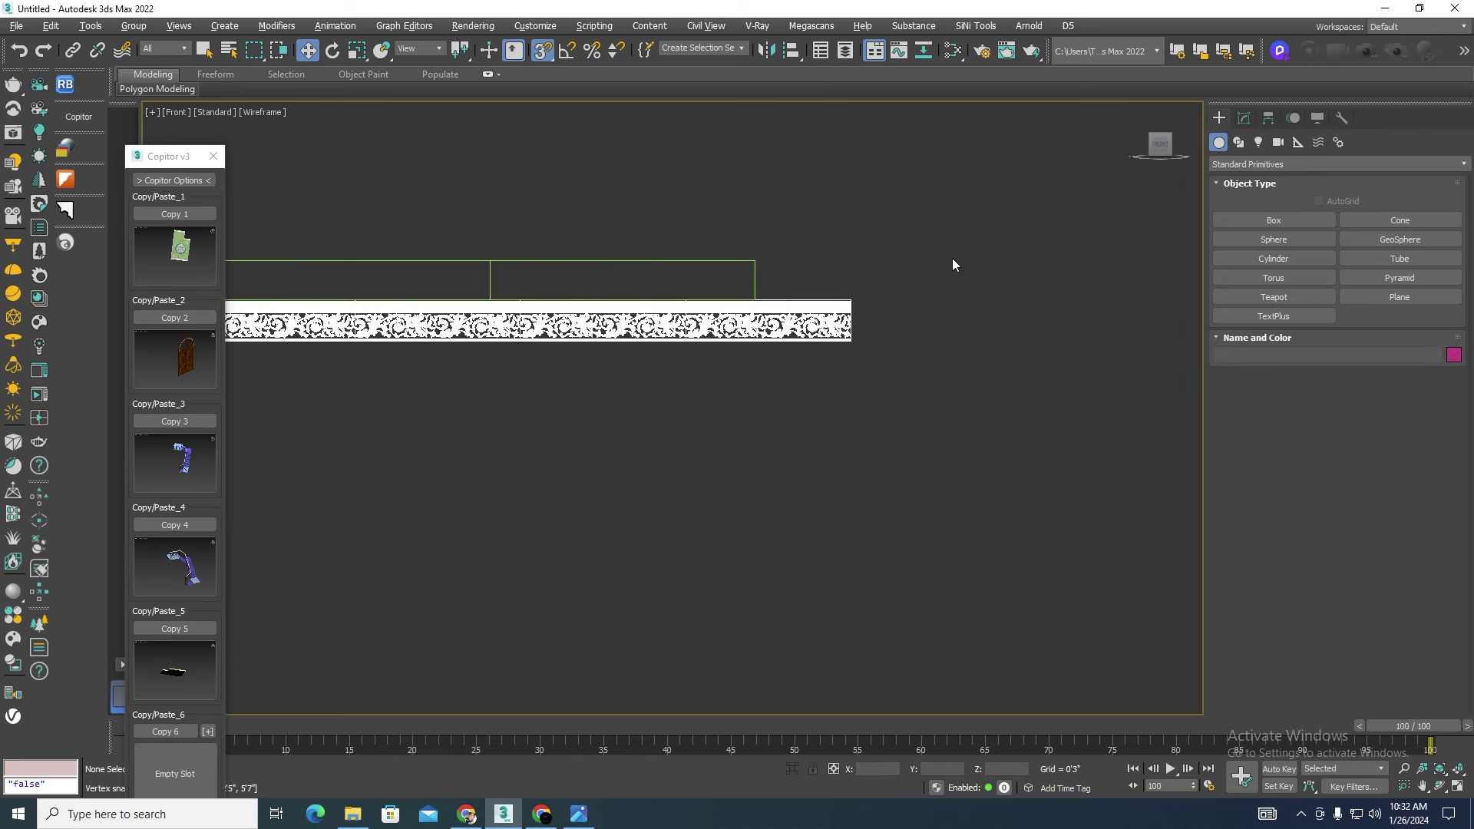
key(ctrl+z)
Step: Clone the band to the left and trial-rotate the copy, then undo the rotation
mouse_move(844, 330)
alt+middle_down()
mouse_move(784, 378)
mouse_move(759, 380)
mouse_move(767, 369)
alt+middle_up()
key(F3)
shift+drag(828, 320, 675, 336)
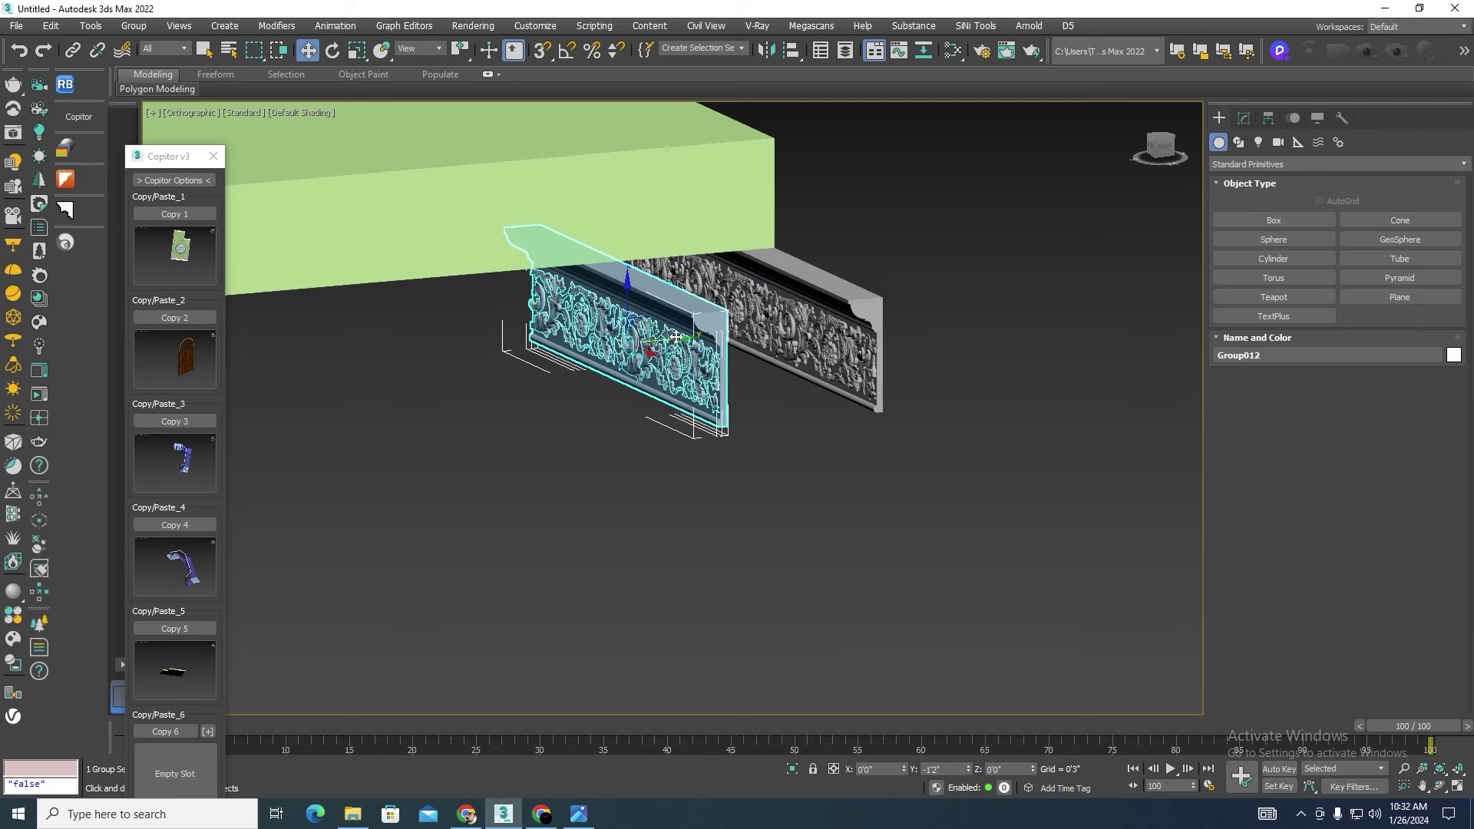
click(746, 471)
key(e)
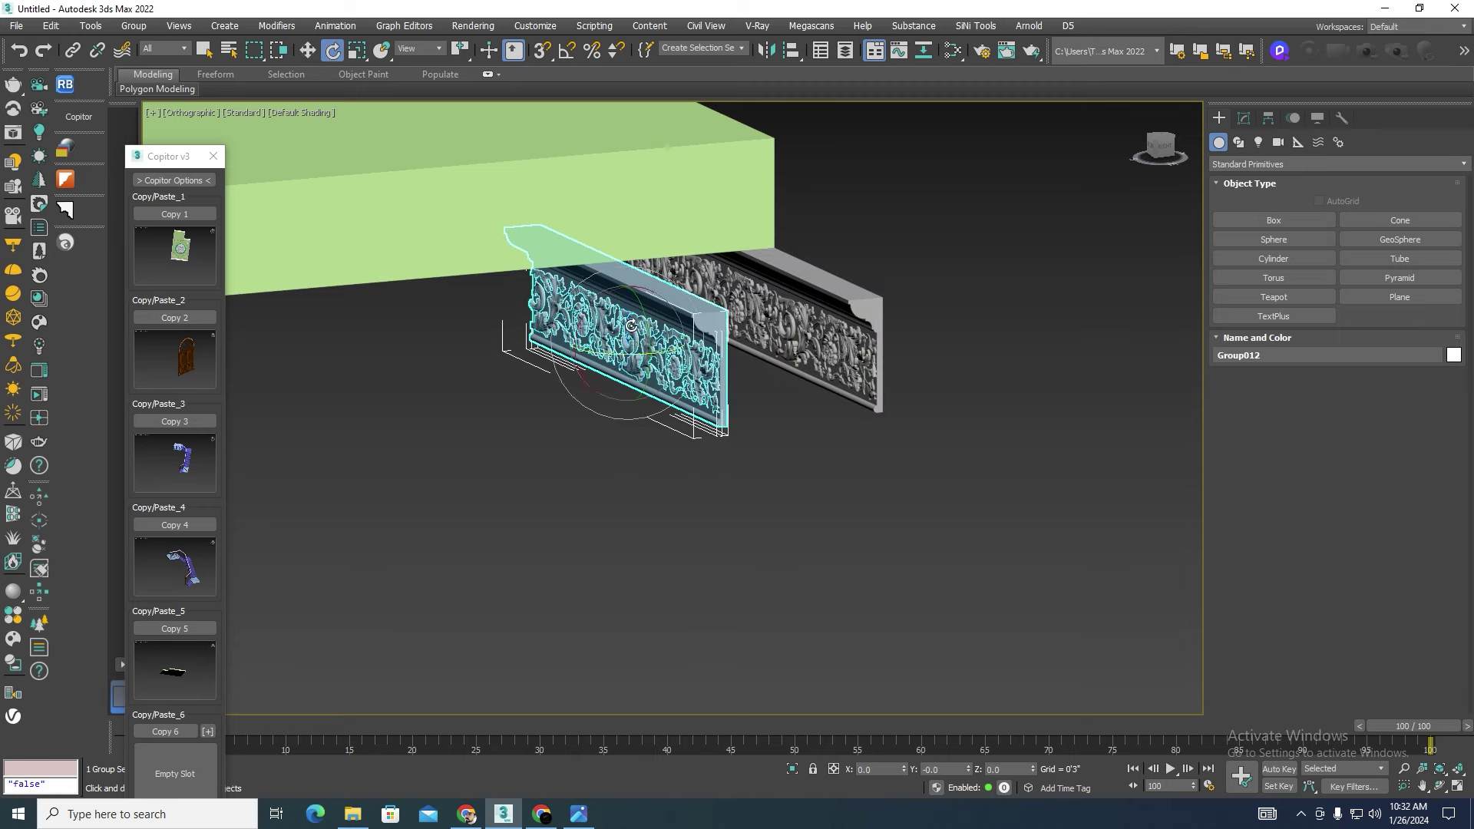
drag(631, 355, 596, 350)
key(ctrl+z)
Step: Enable angle snap, adjust its snap angle, and rotate the carved relief 90 degrees
click(568, 54)
right_click(569, 54)
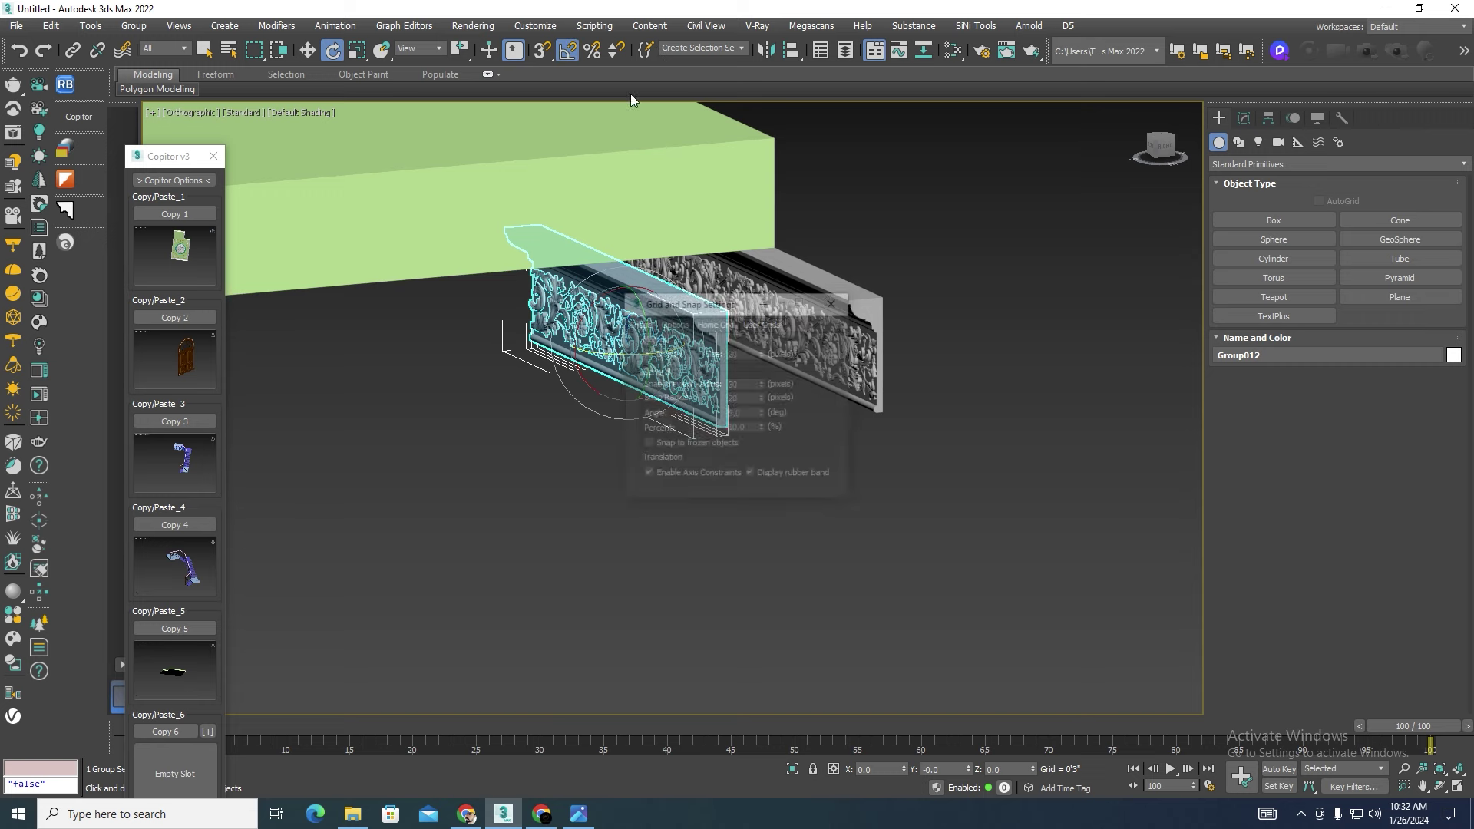
double_click(746, 412)
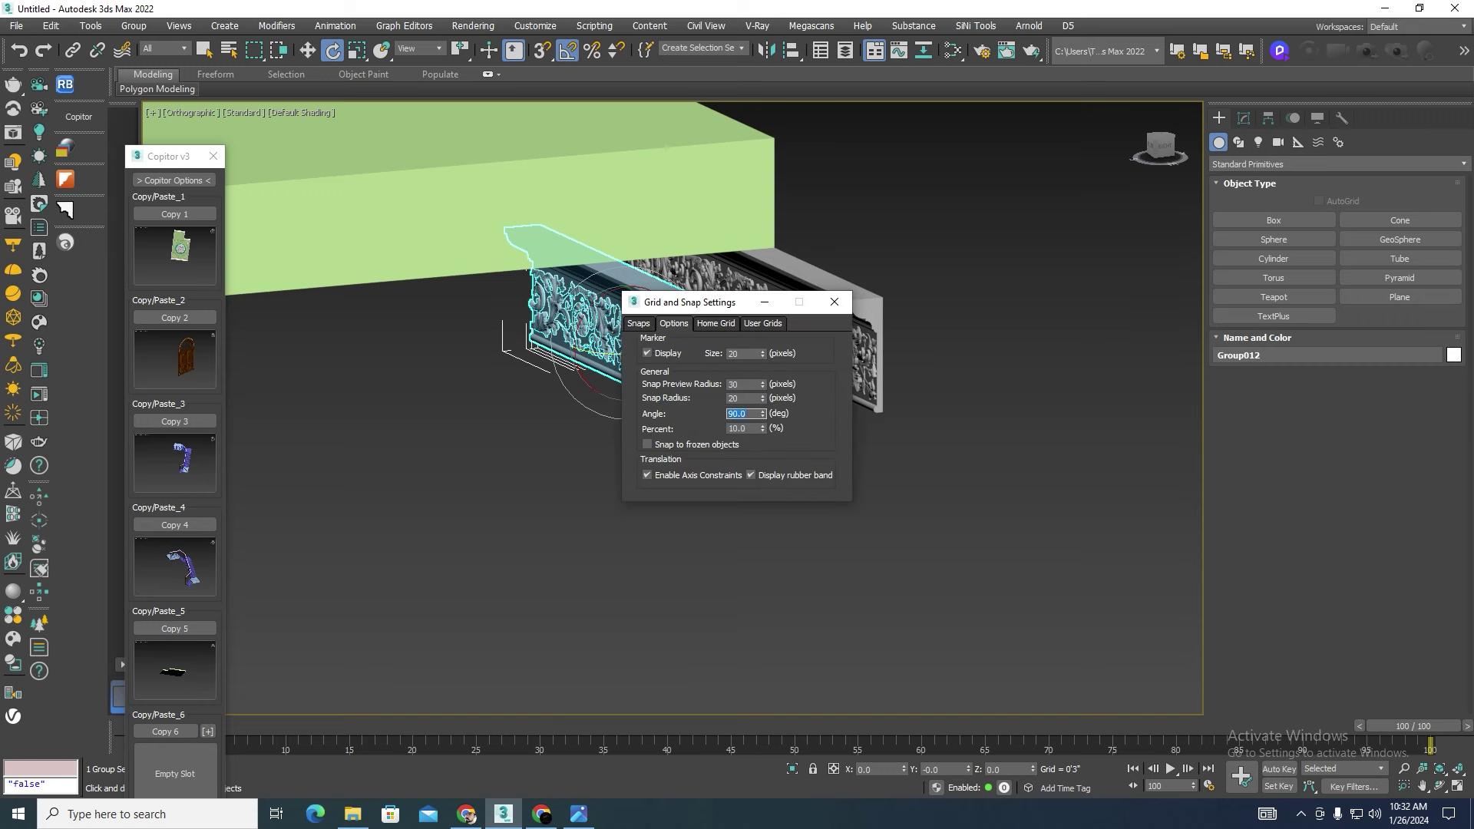
click(833, 302)
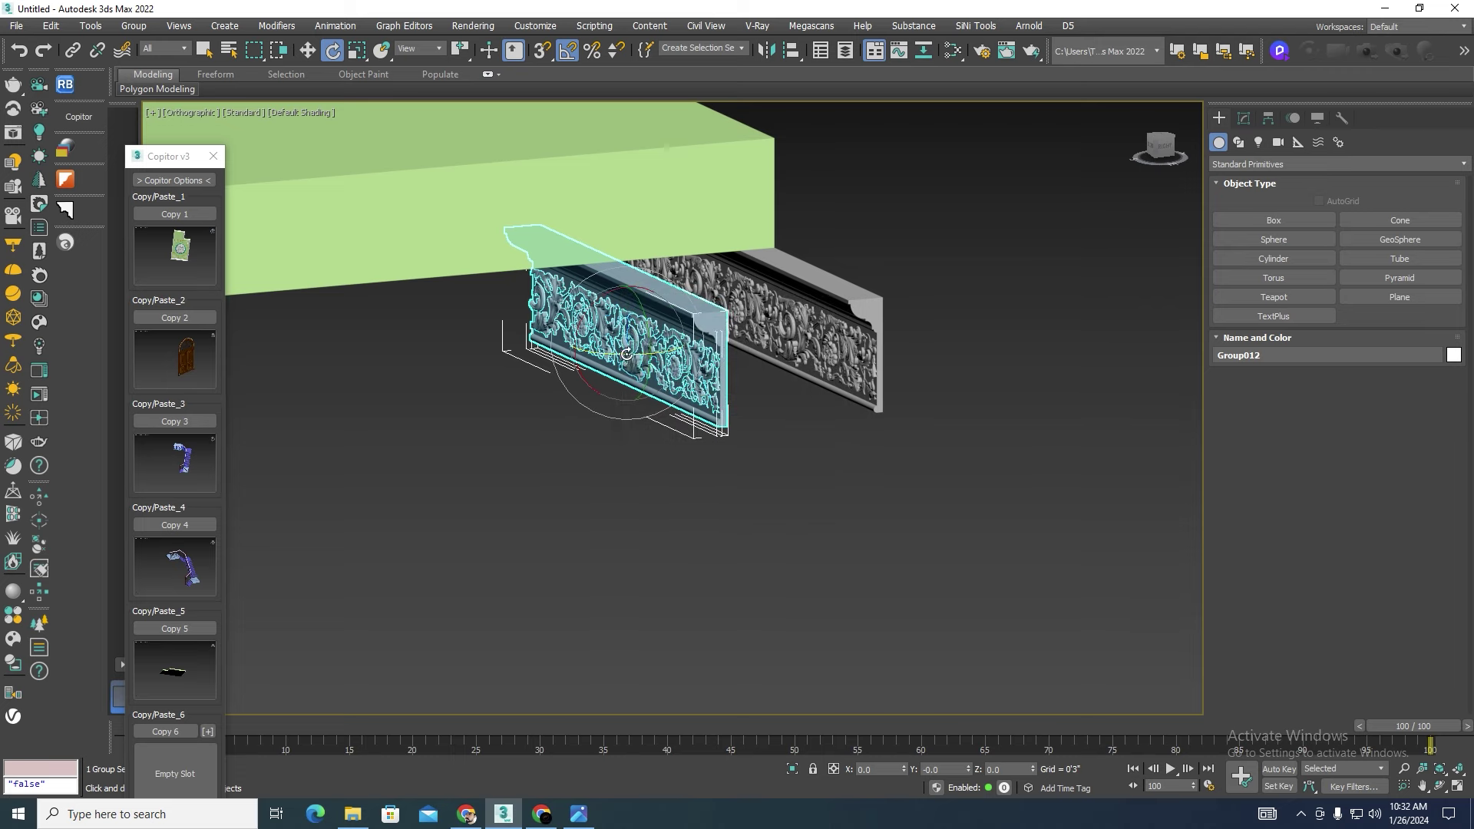
drag(660, 396, 683, 394)
mouse_move(683, 393)
alt+middle_down()
mouse_move(748, 345)
mouse_move(699, 474)
mouse_move(714, 484)
alt+middle_up()
key(w)
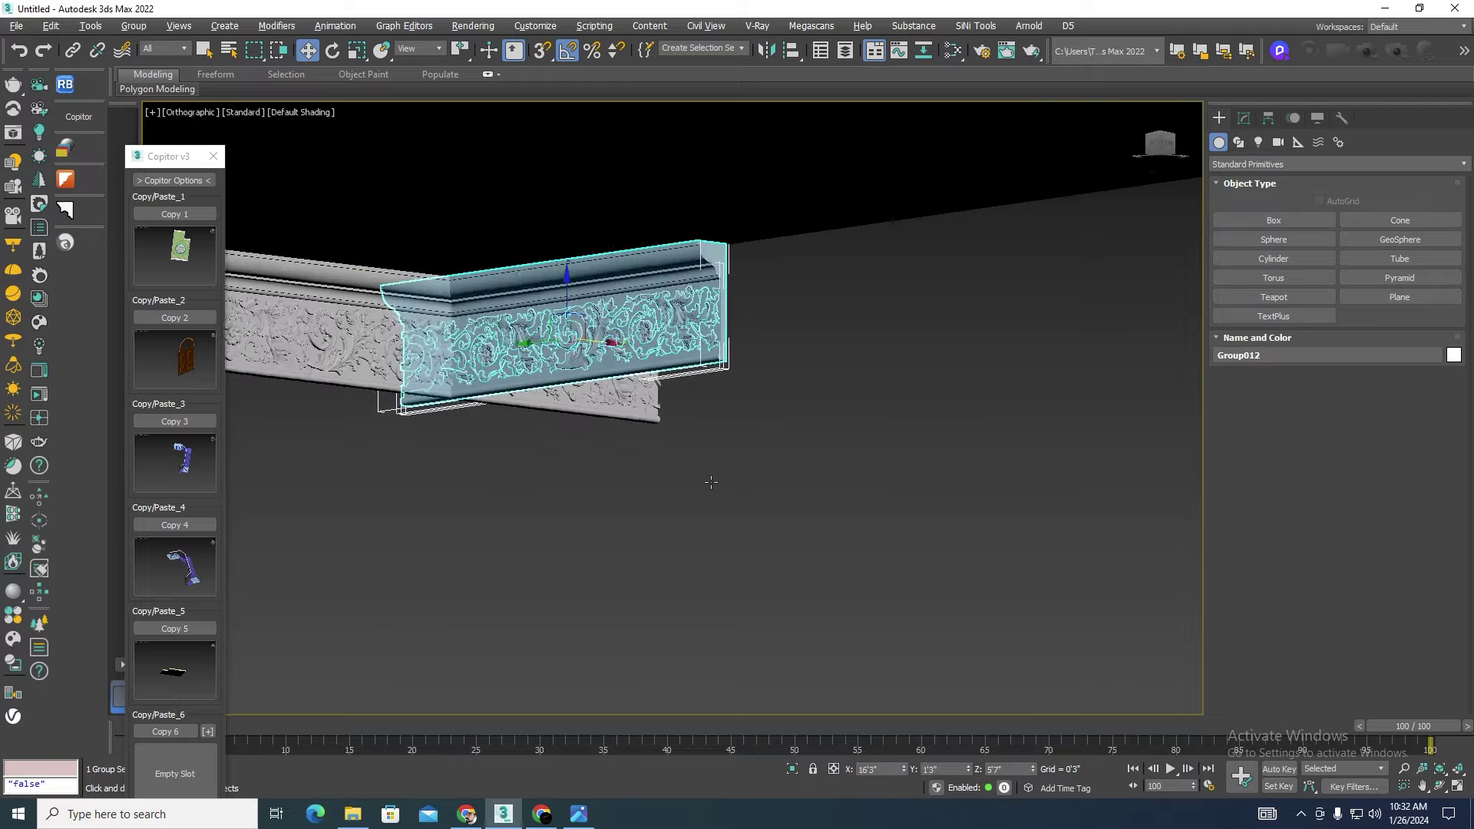
Step: Slide the carved relief section left and right into line with the cornice end
scroll(691, 430, up, 5)
scroll(683, 383, down, 3)
scroll(678, 368, down, 2)
scroll(678, 367, up, 5)
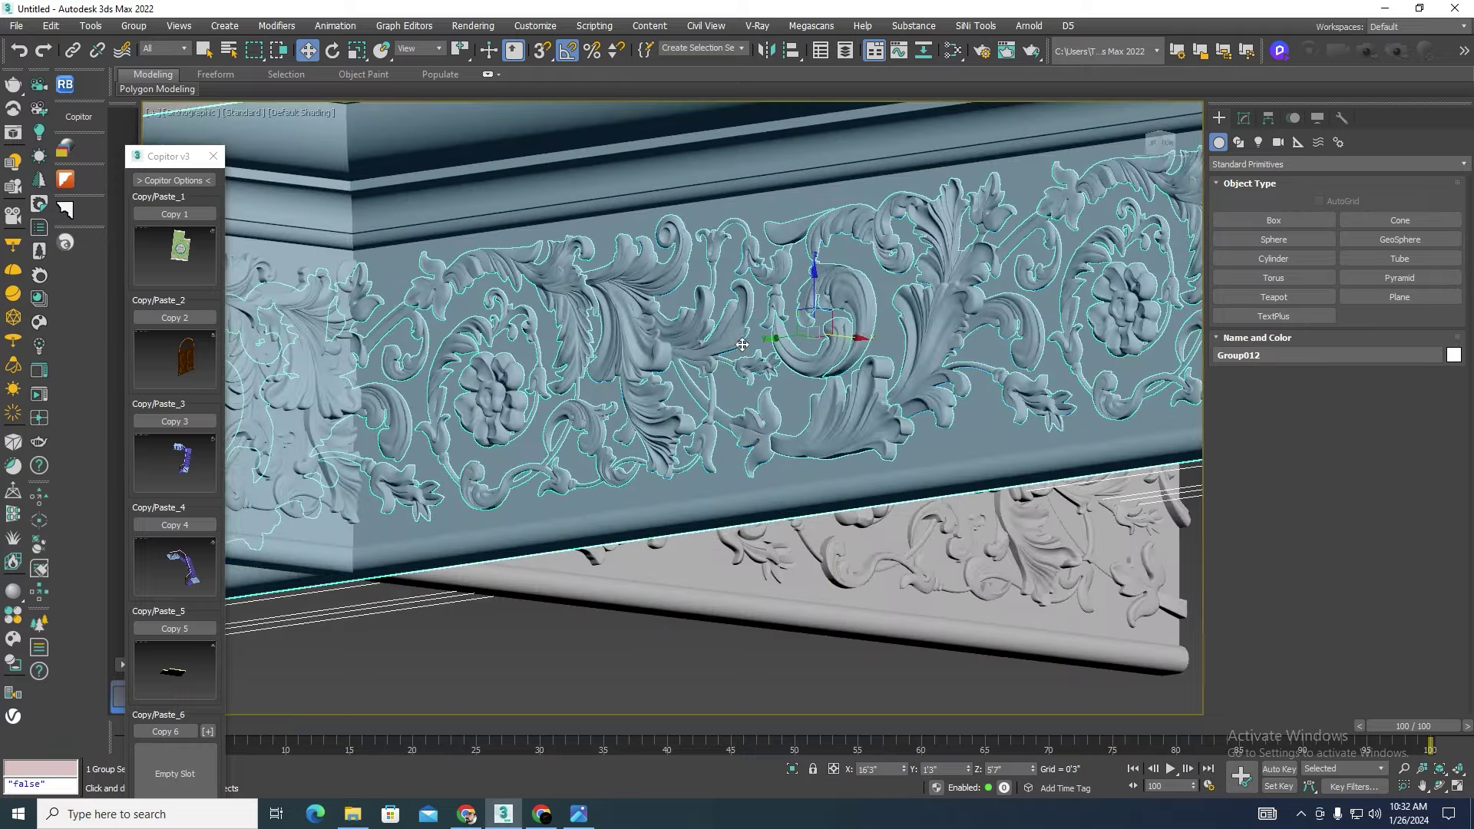
alt+middle_drag(841, 338, 839, 361)
mouse_move(839, 361)
mouse_down()
mouse_move(774, 371)
mouse_move(928, 421)
mouse_up()
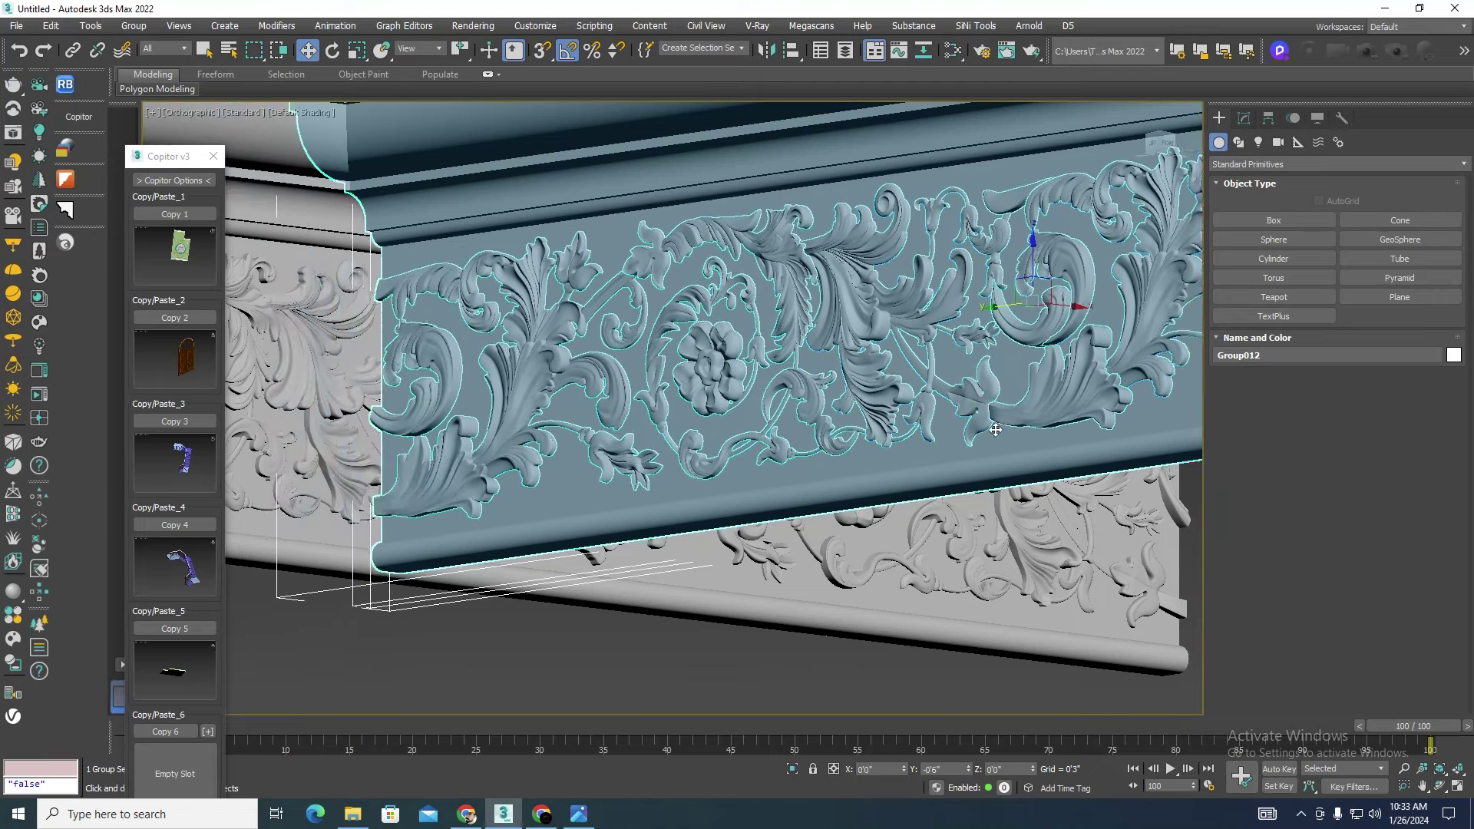
mouse_move(927, 420)
mouse_down()
mouse_move(1018, 435)
mouse_move(768, 461)
mouse_up()
Step: Select the end cornice section Group010
scroll(836, 317, down, 6)
click(780, 502)
scroll(756, 361, up, 5)
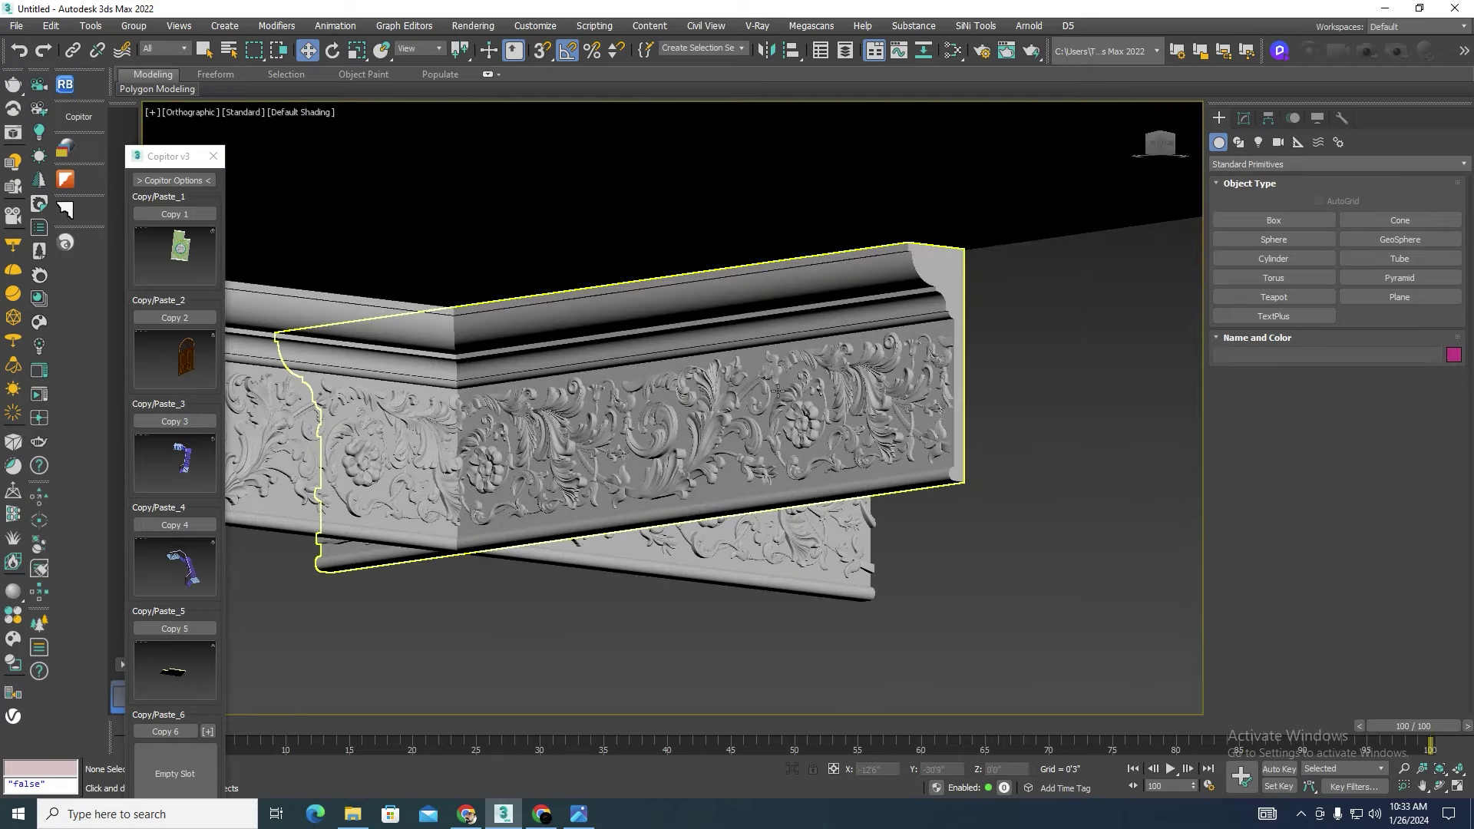
click(777, 391)
click(778, 391)
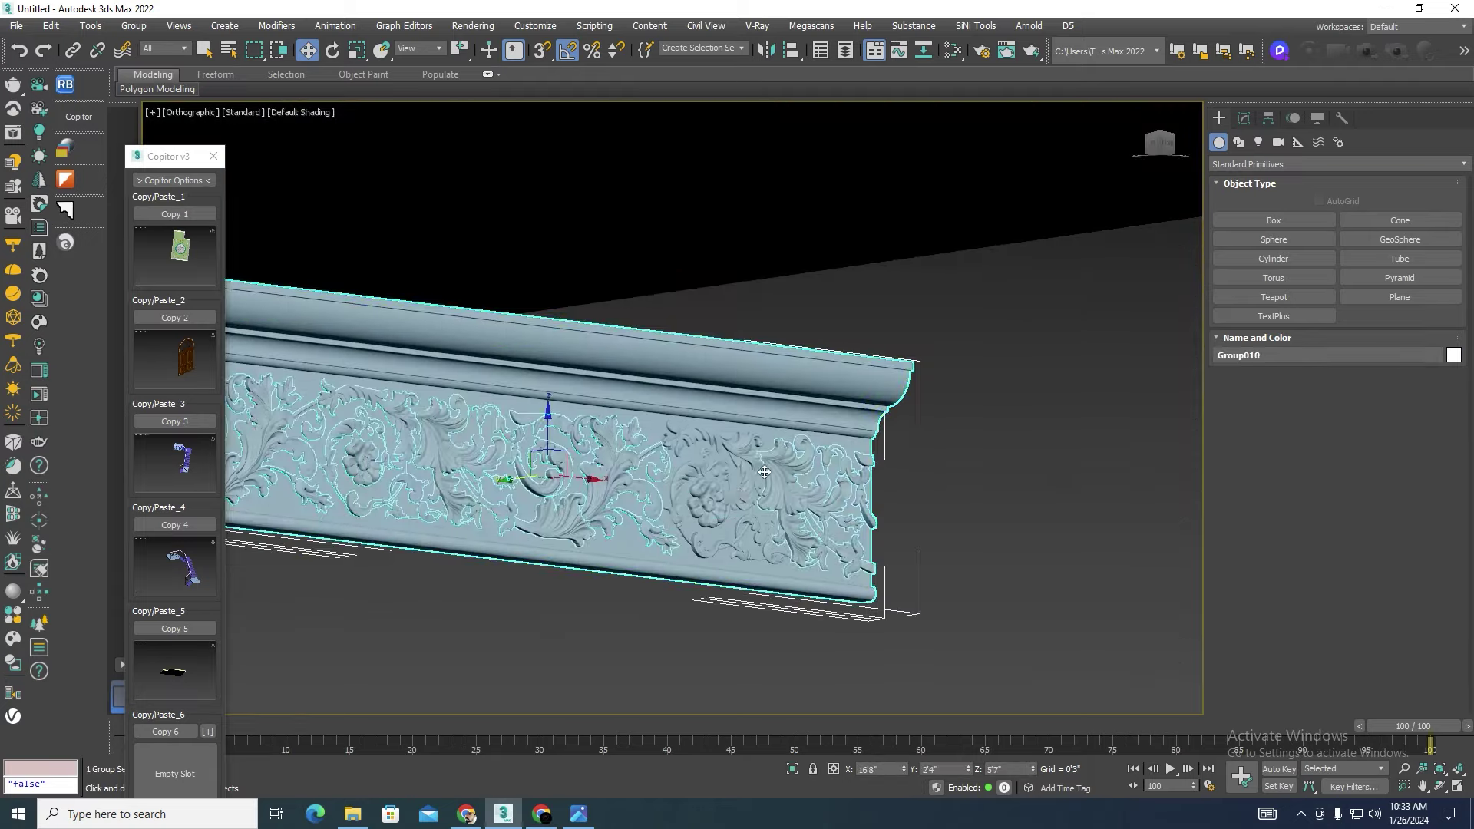
scroll(777, 391, down, 5)
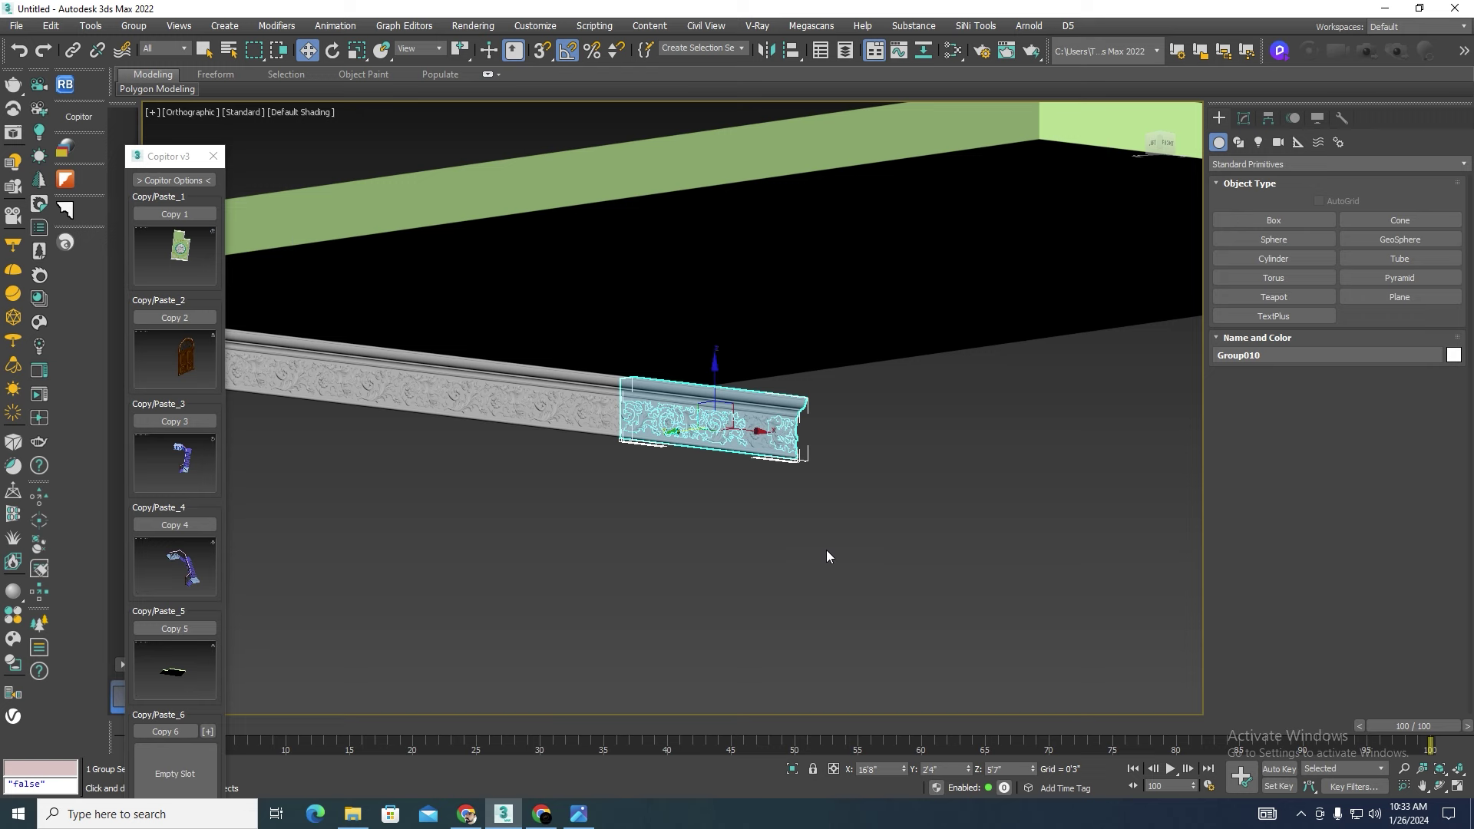
scroll(740, 411, up, 2)
scroll(740, 410, up, 2)
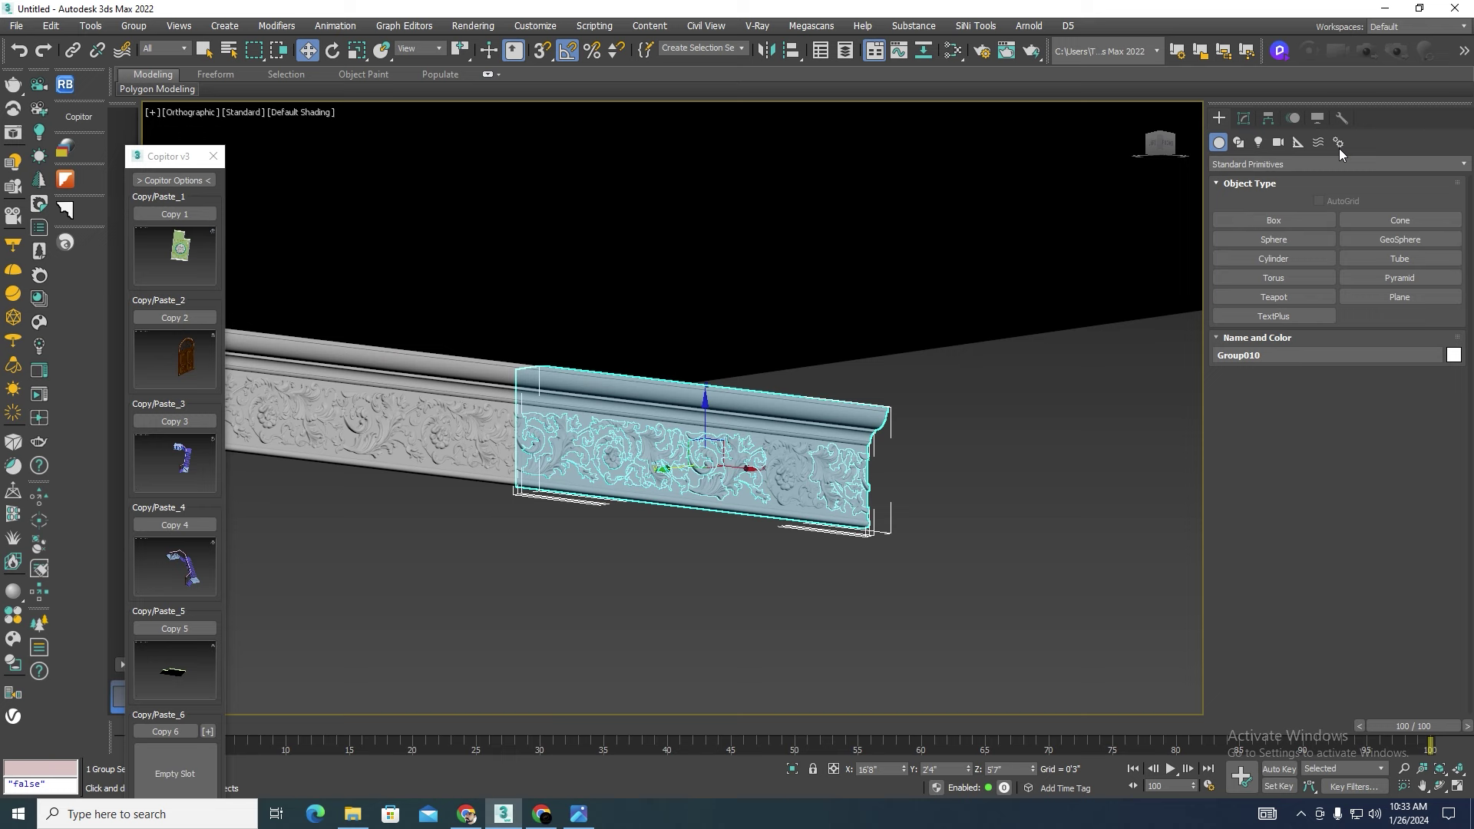
Step: Add a Z-axis Symmetry modifier to Group010, briefly editing its Mirror sub-object
click(1245, 118)
click(1461, 166)
scroll(1335, 346, down, 10)
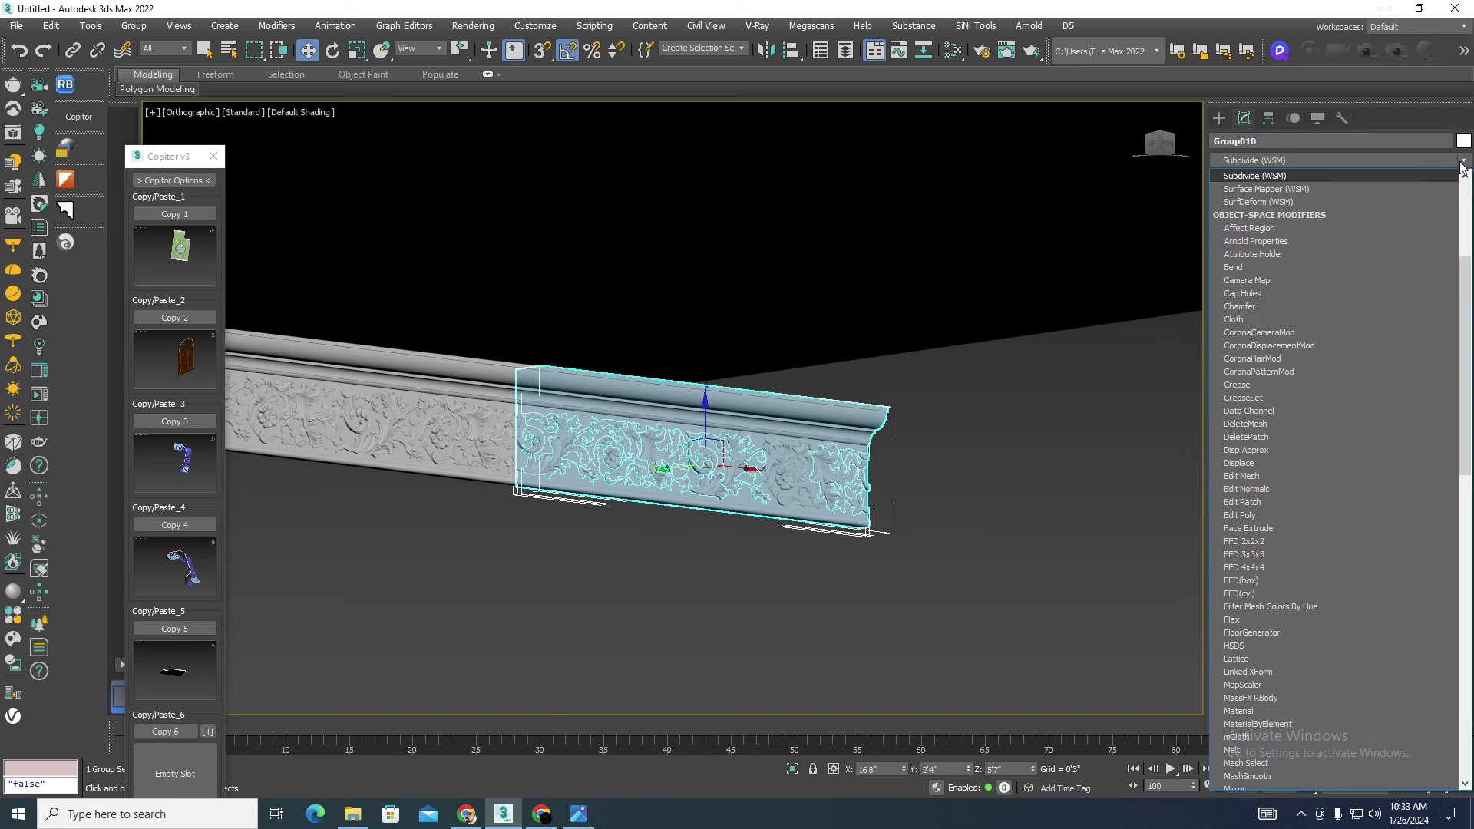
scroll(1335, 345, down, 5)
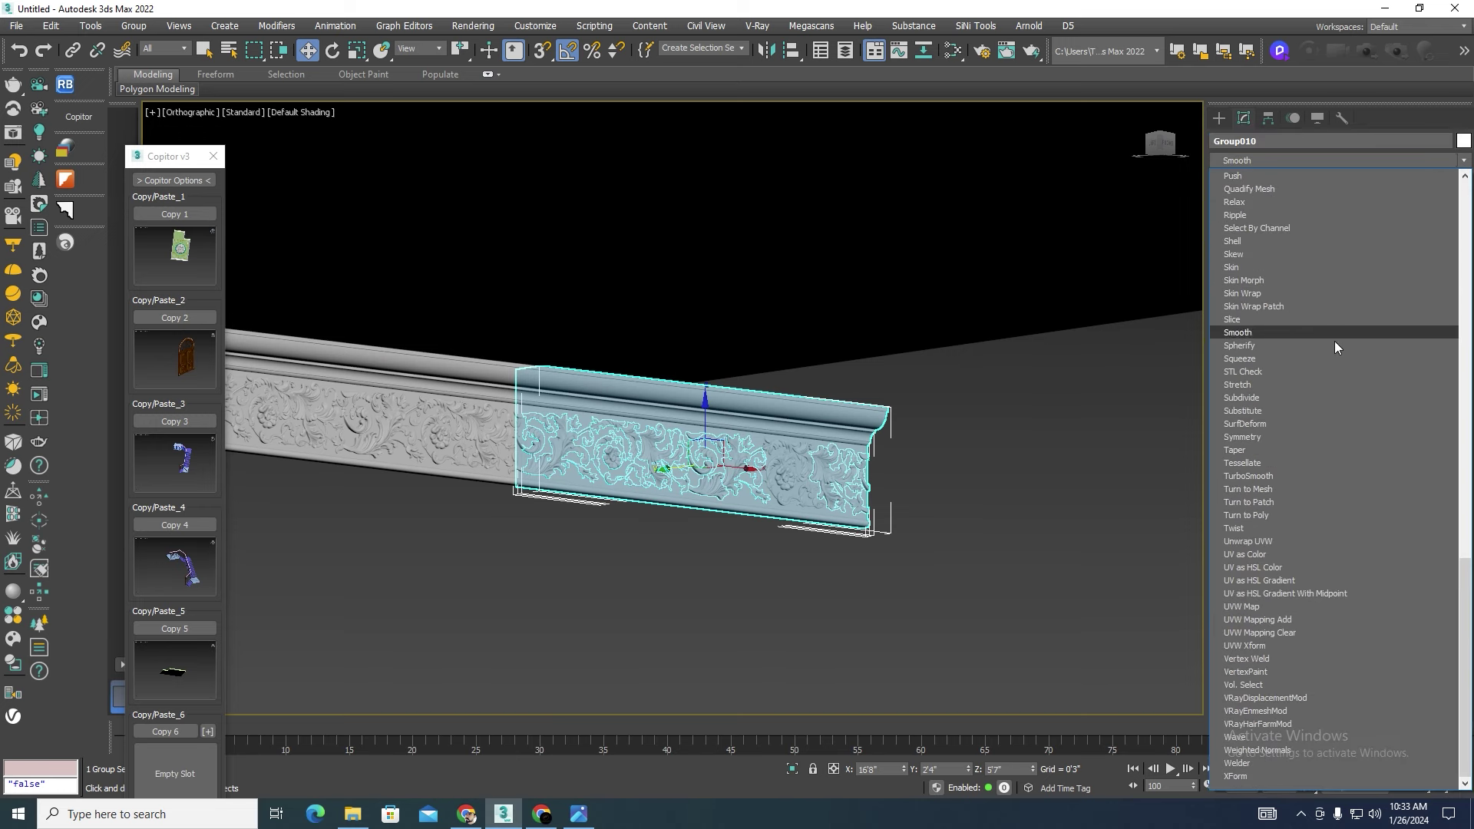
click(1240, 436)
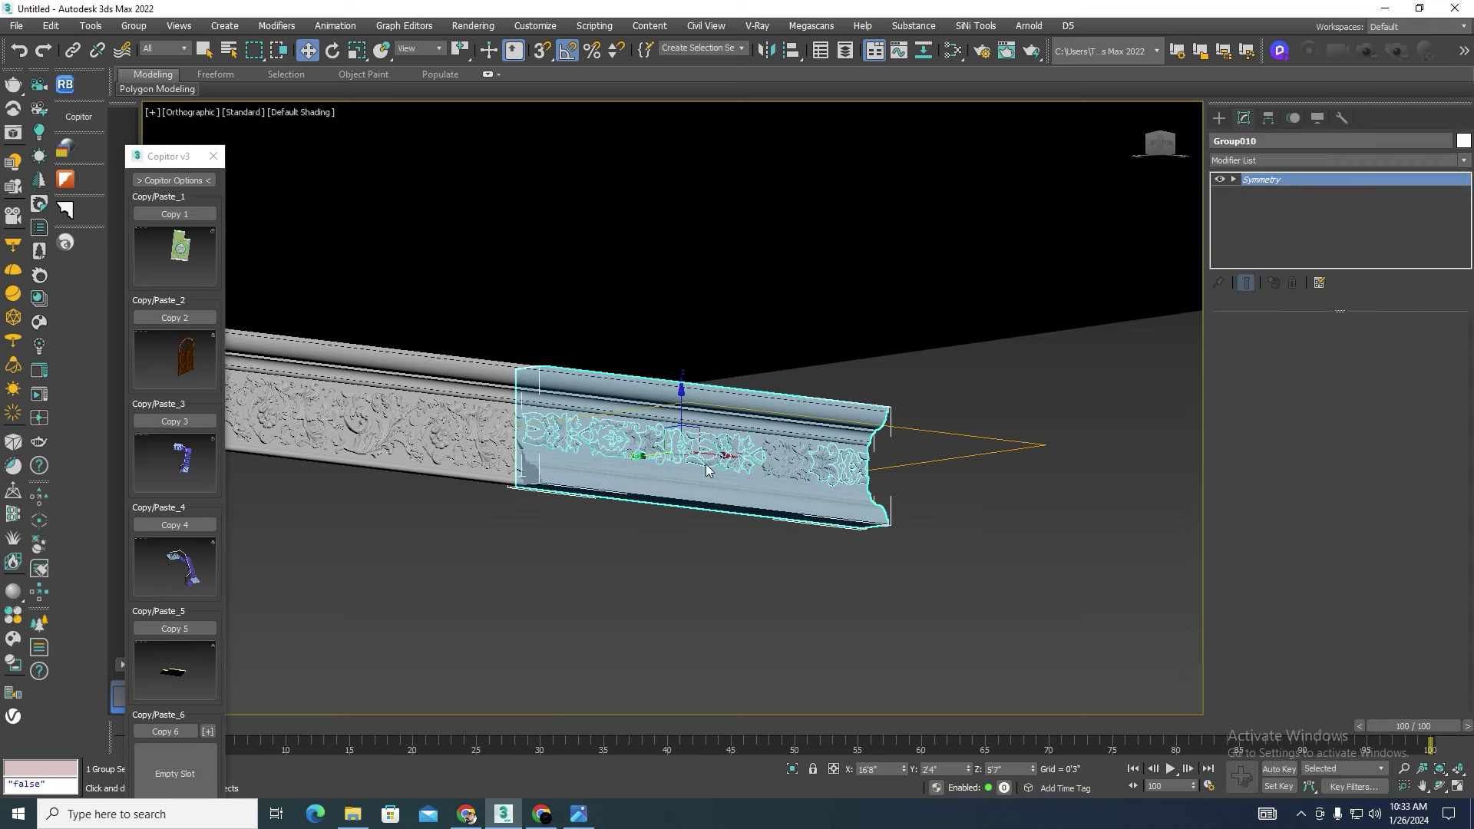
click(1233, 179)
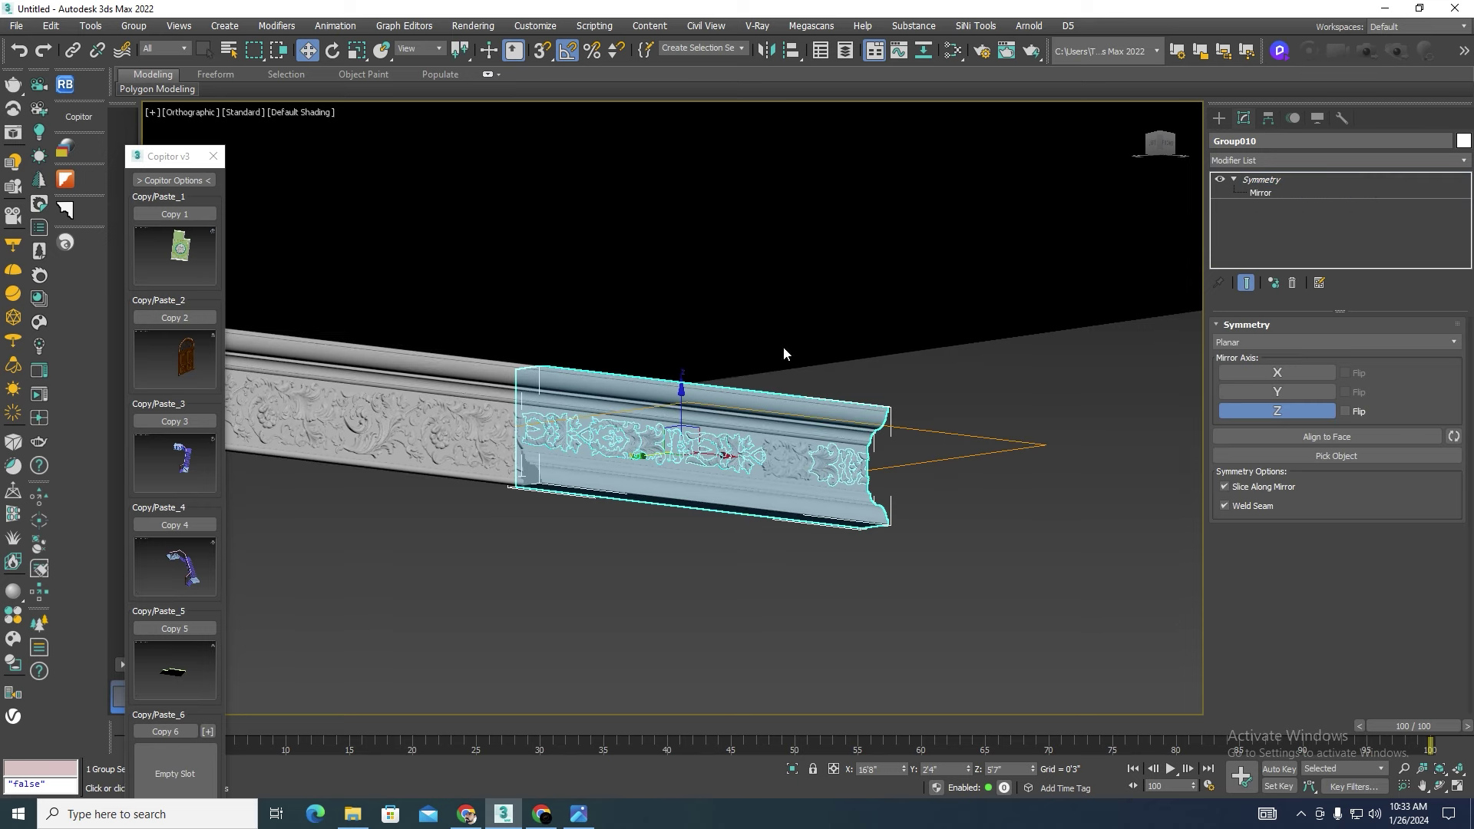
key(1)
alt+middle_drag(783, 353, 708, 484)
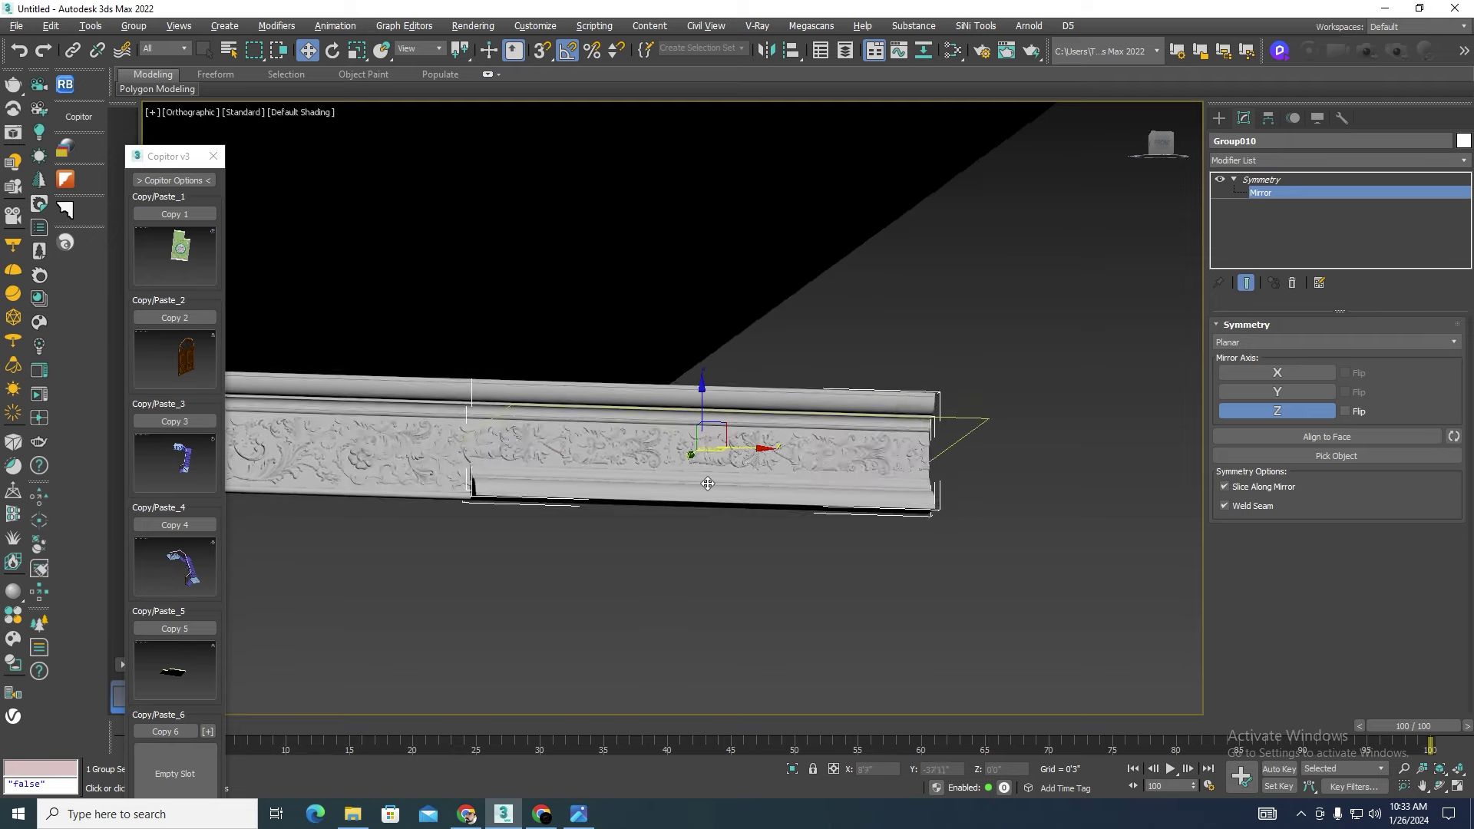
scroll(707, 483, up, 2)
click(1259, 181)
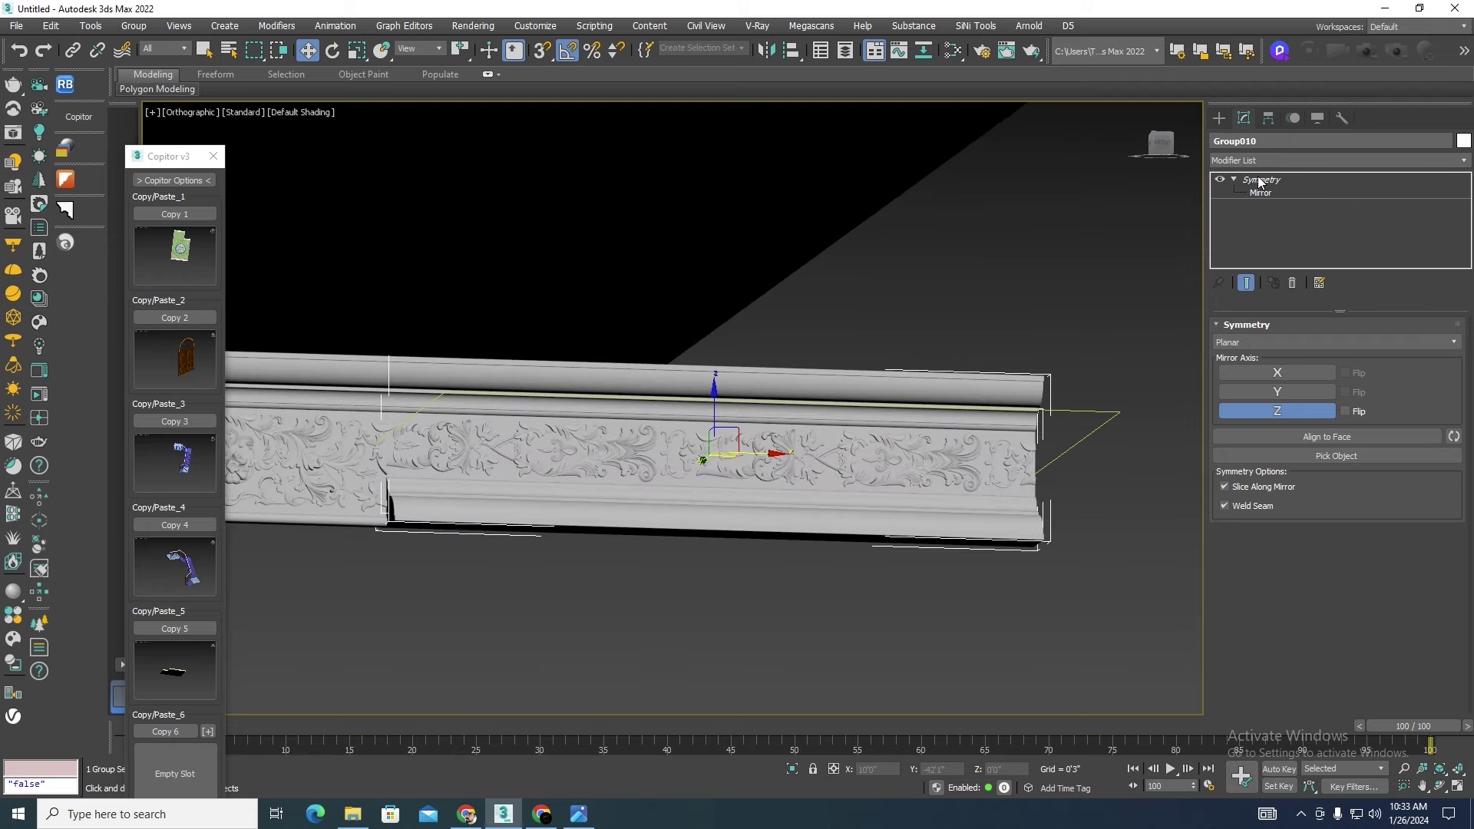
Step: Remove the Symmetry modifier, open the group, and select Cylinder006
click(1292, 284)
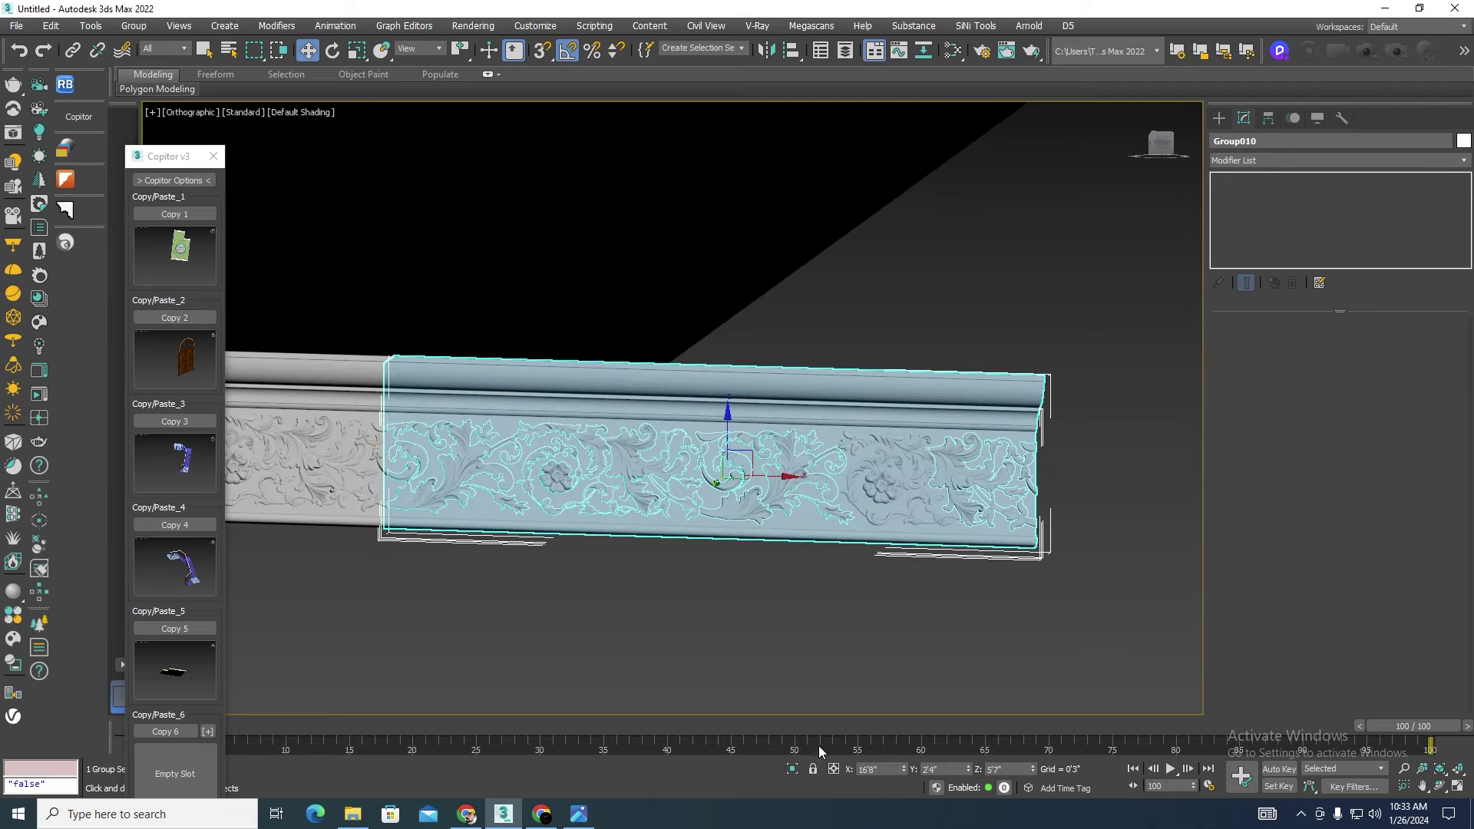
click(792, 769)
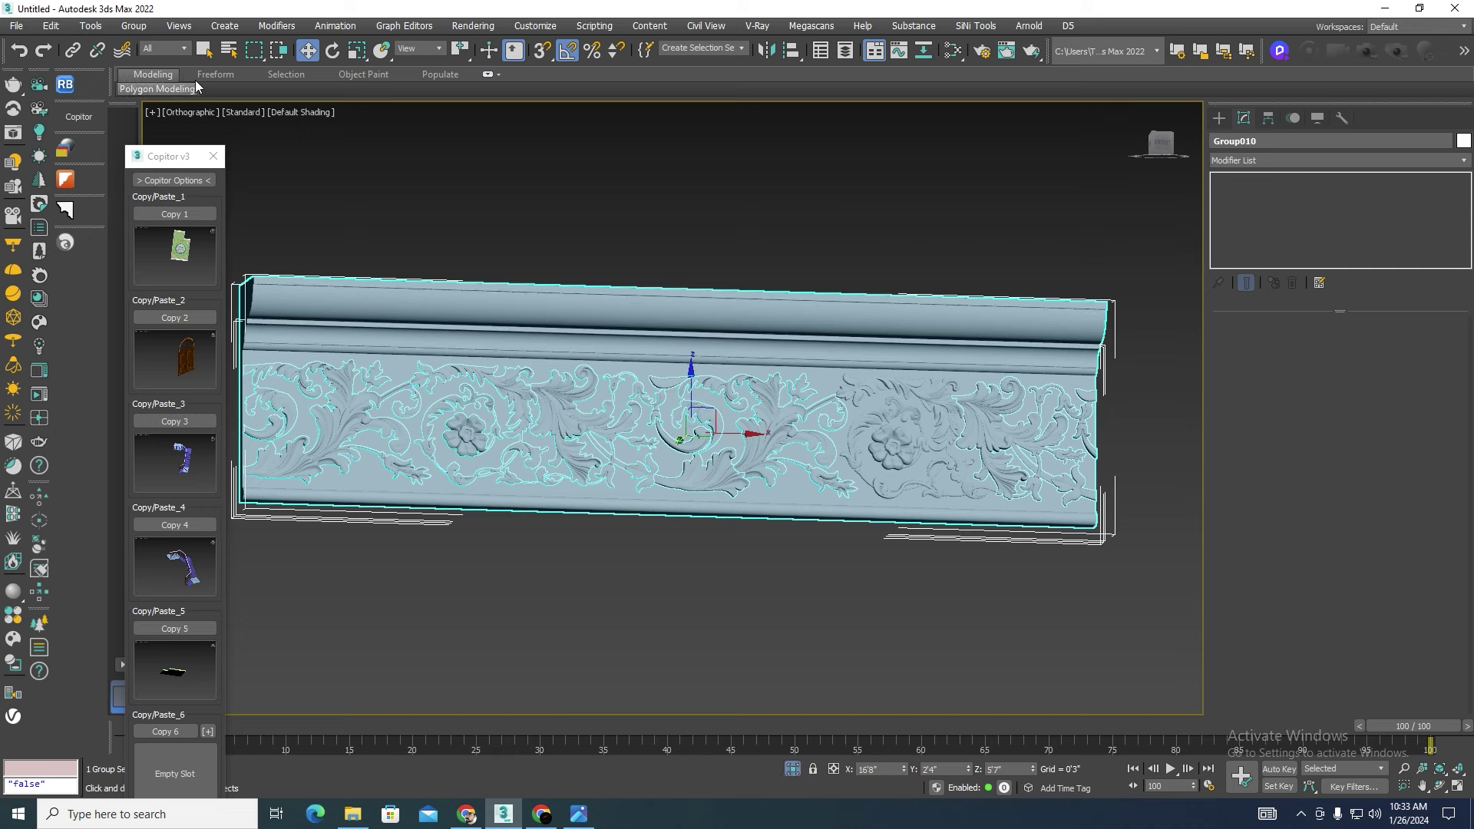
click(133, 25)
click(154, 83)
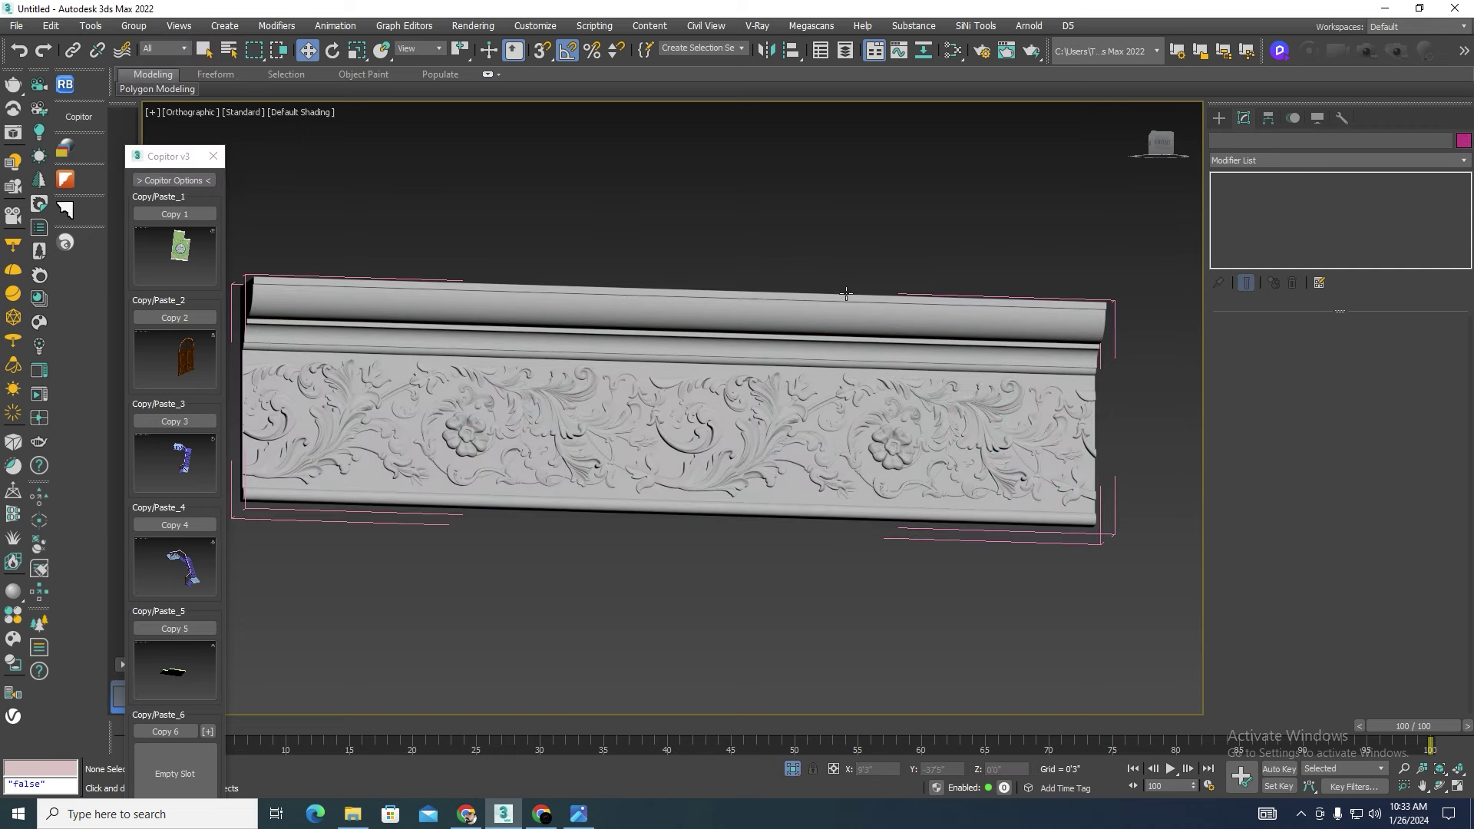
click(845, 294)
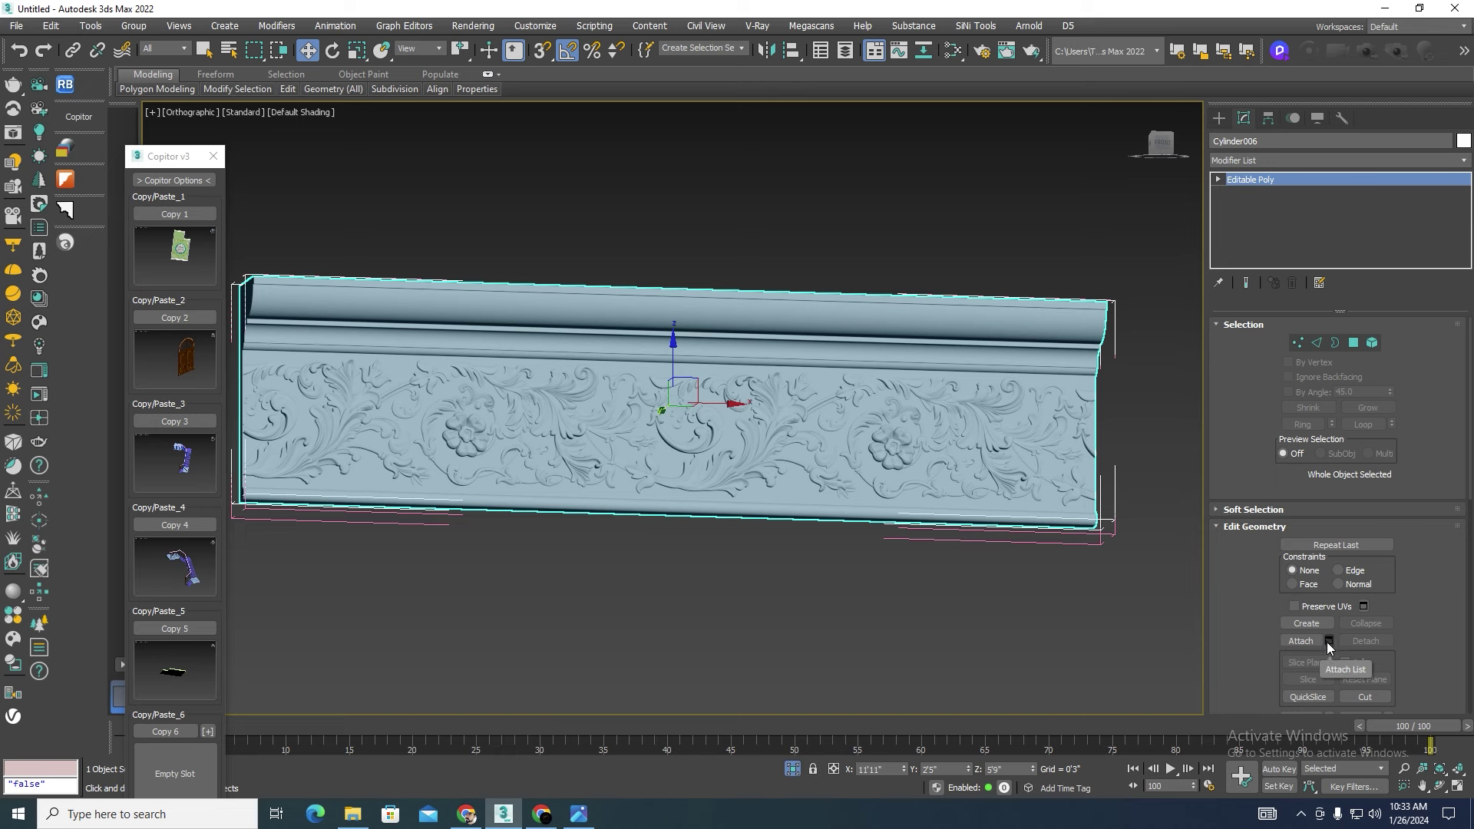
Step: Attach all listed objects to Cylinder006 via Attach List and close the Copitor panel
click(1329, 642)
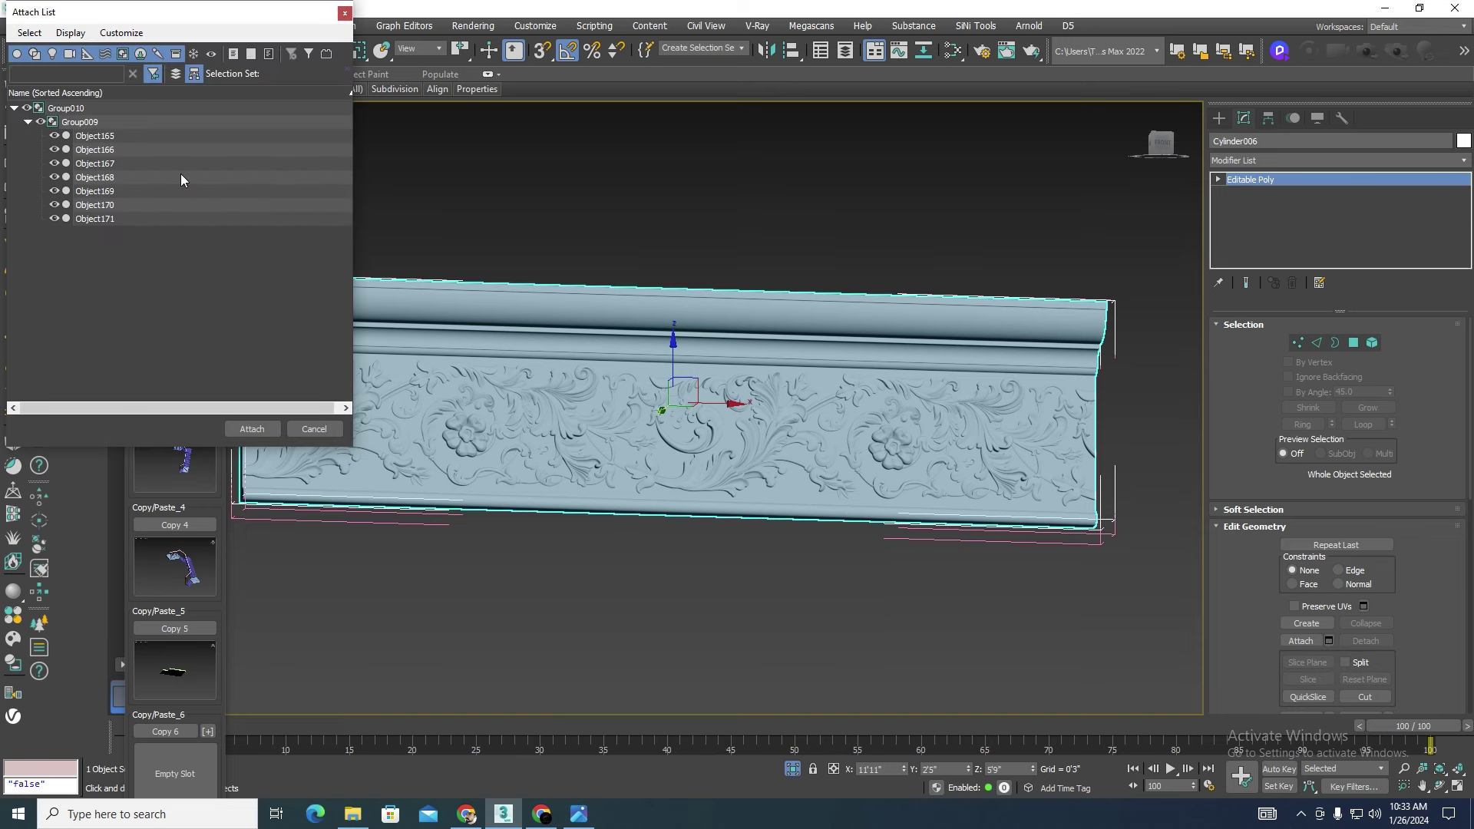
key(ctrl+a)
click(250, 428)
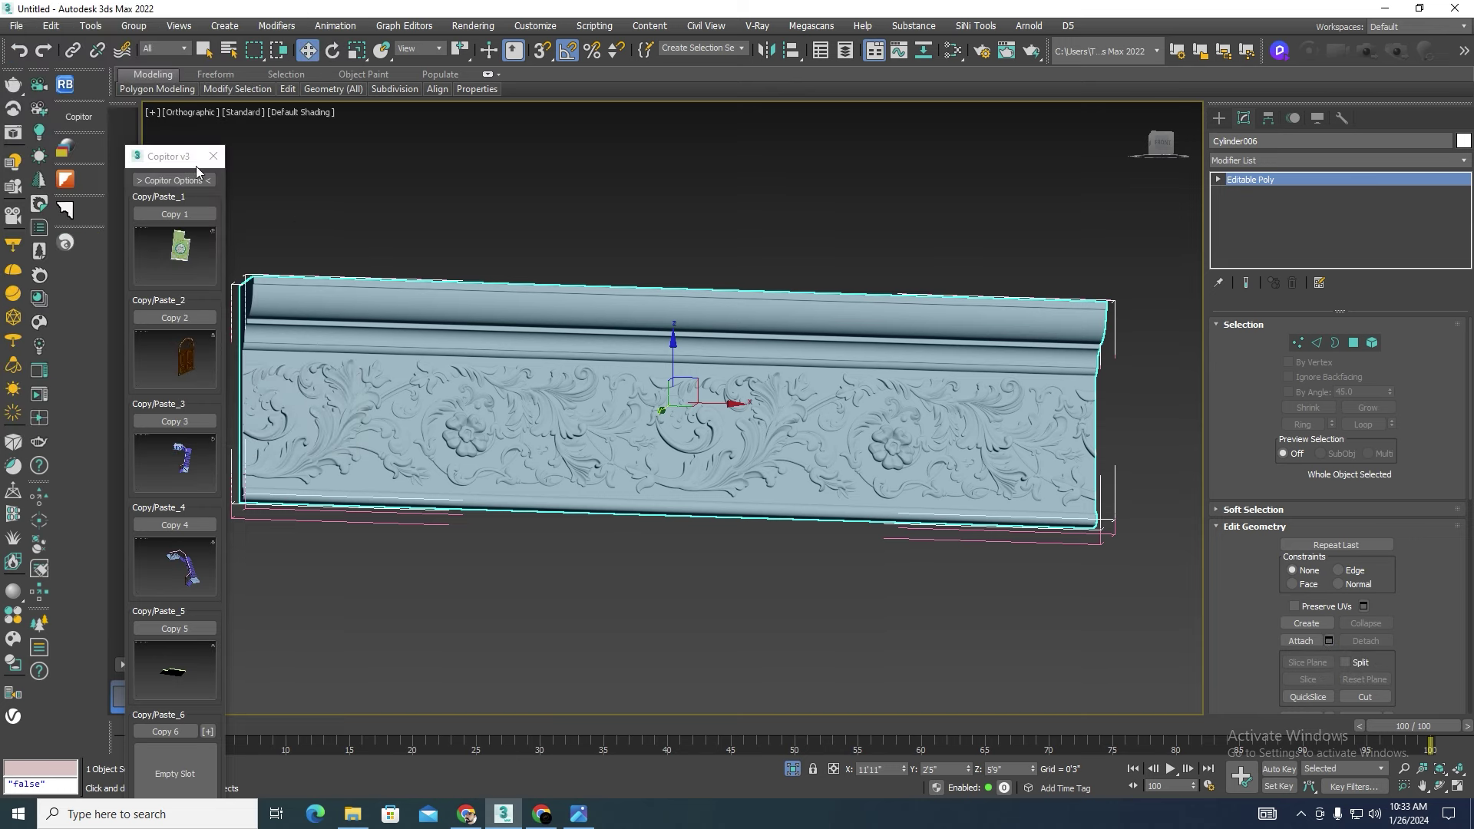
scroll(882, 522, down, 3)
scroll(749, 527, up, 2)
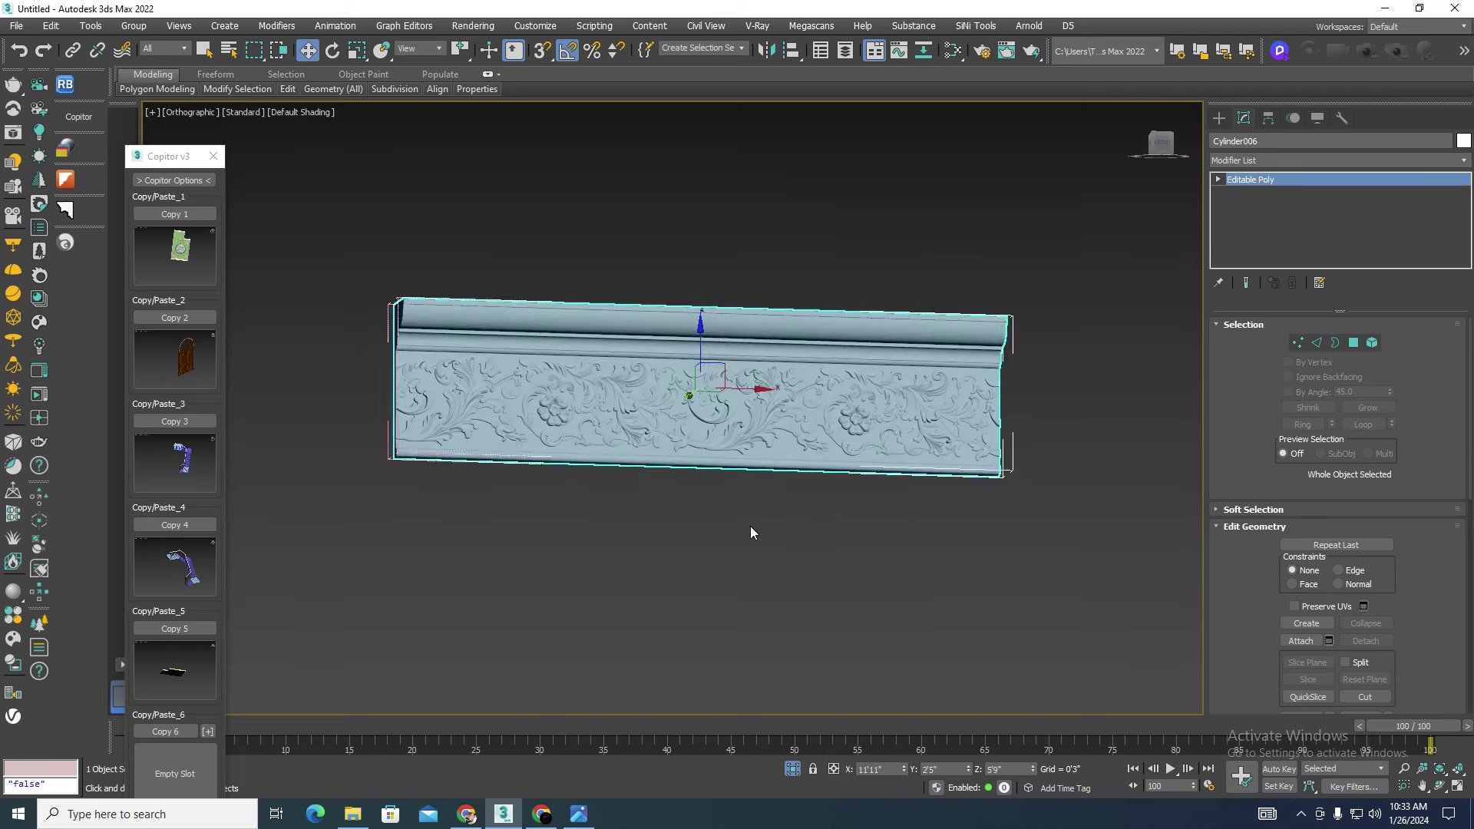
click(750, 527)
click(207, 162)
click(639, 392)
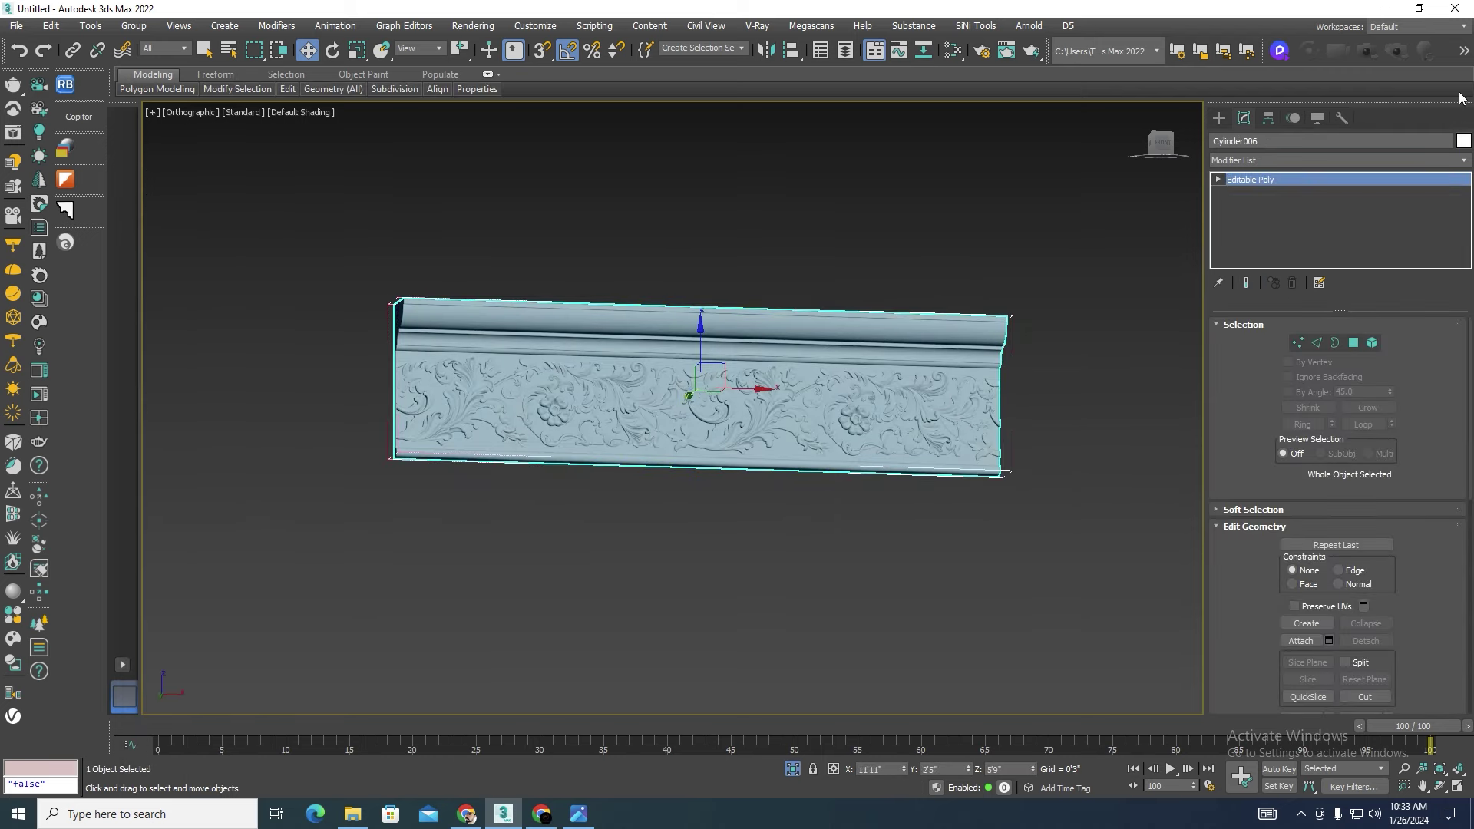
click(1464, 161)
Step: Add a Symmetry modifier to Cylinder006 and zoom in on the carved molding
scroll(1236, 297, down, 10)
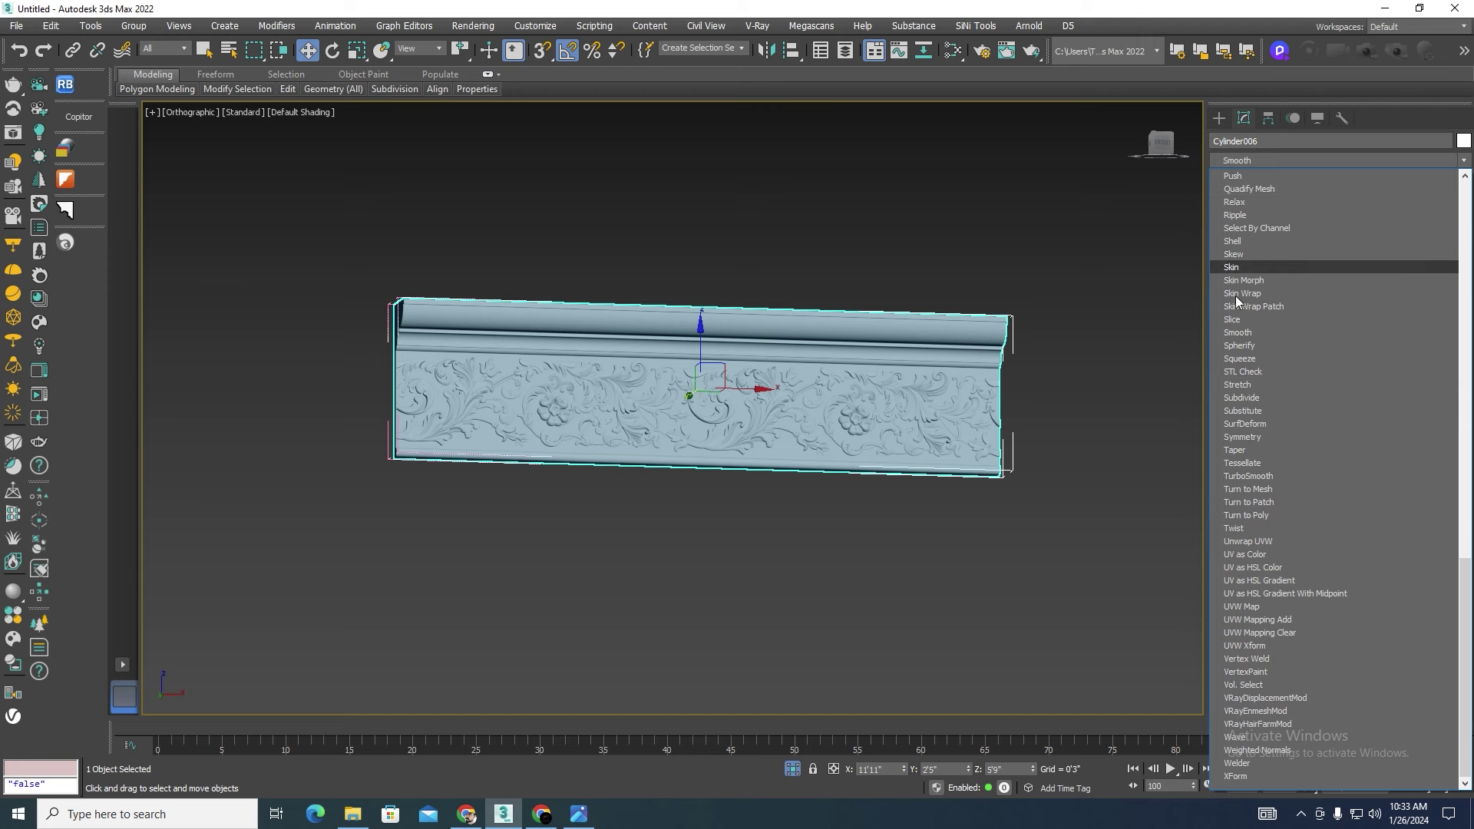
click(1248, 437)
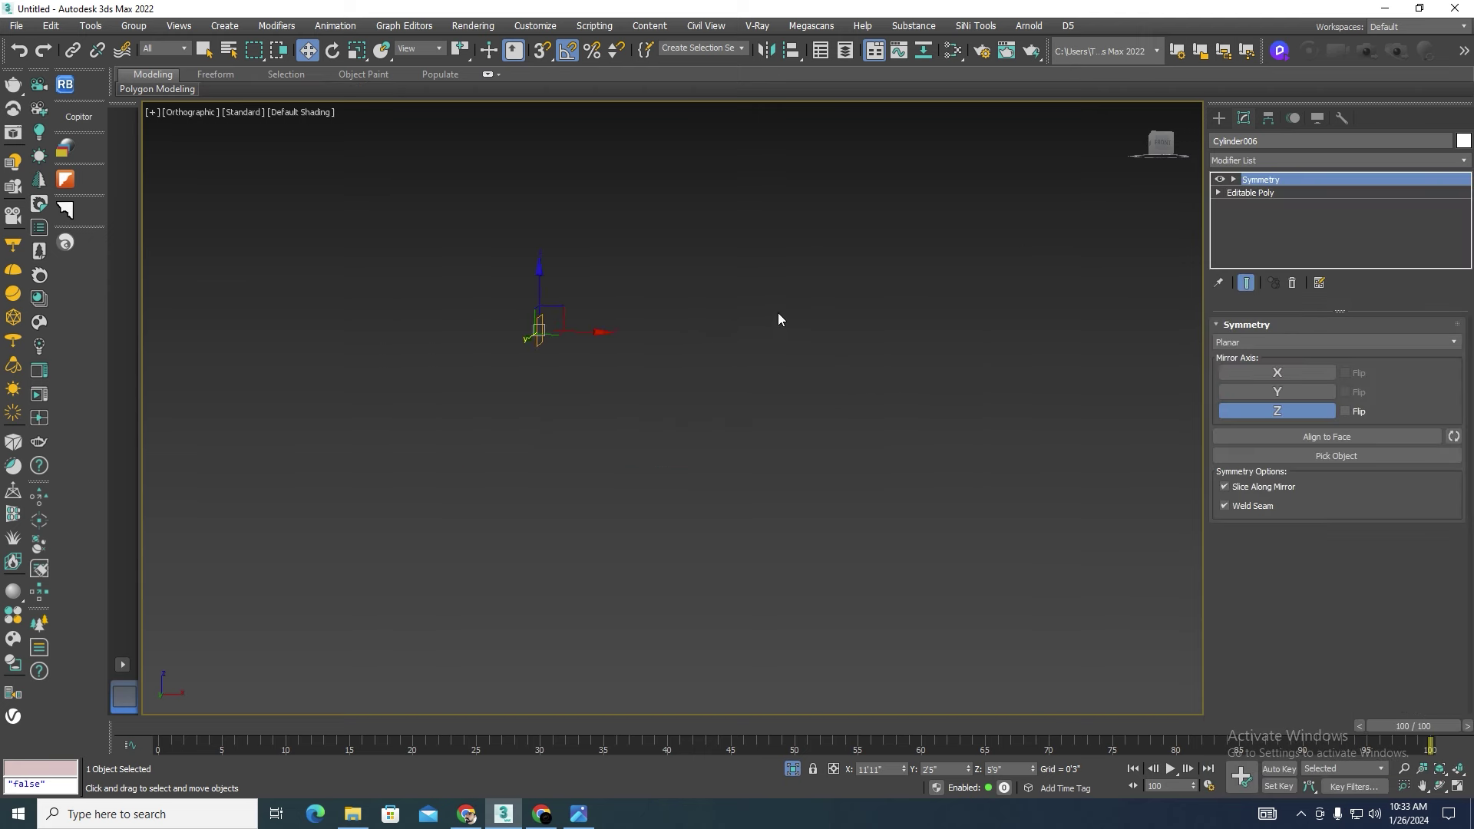
mouse_move(866, 352)
alt+middle_down()
mouse_move(895, 398)
mouse_move(981, 413)
mouse_move(840, 614)
alt+middle_up()
click(793, 772)
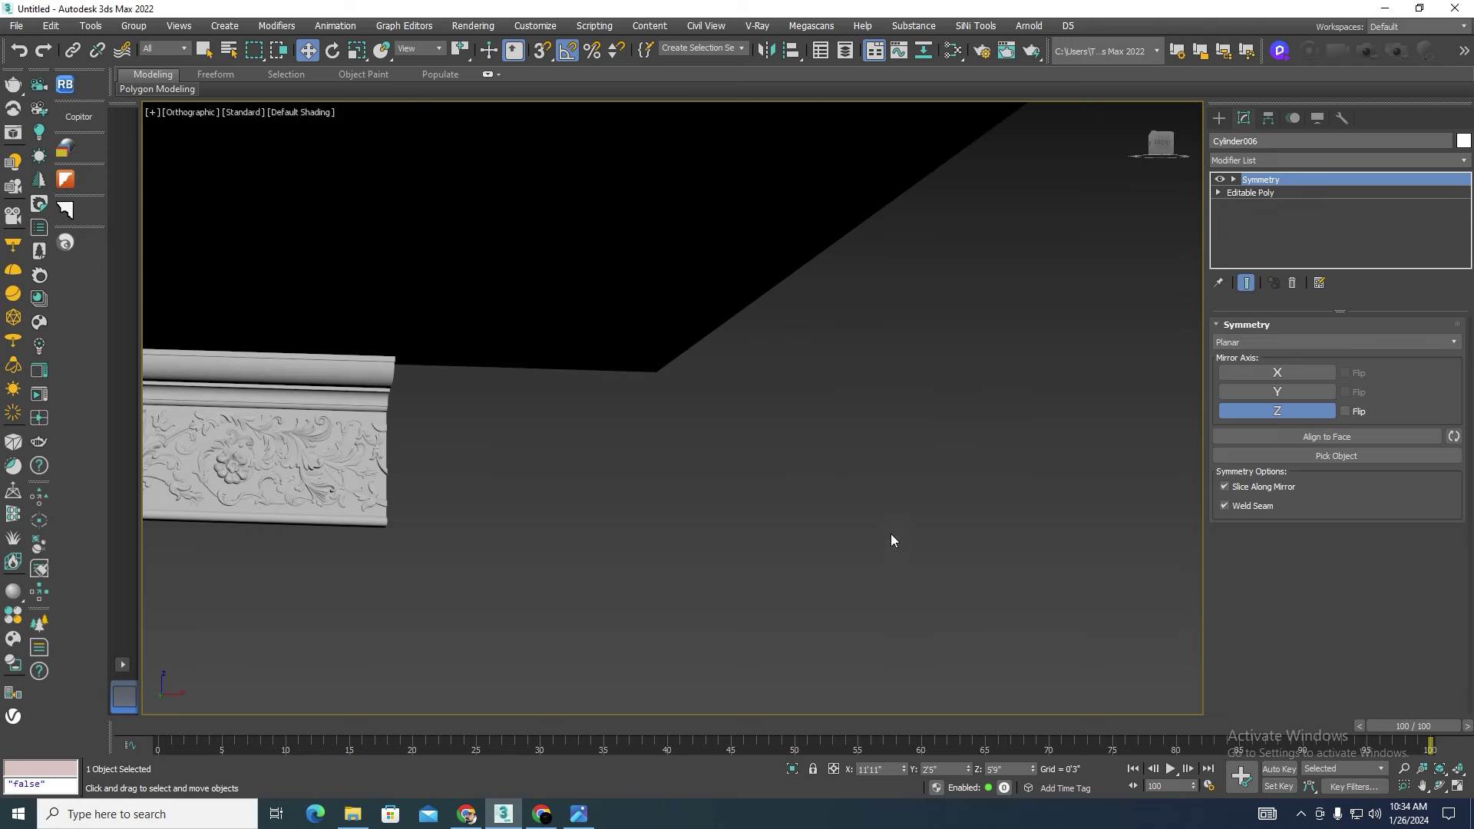
scroll(1010, 379, down, 3)
scroll(960, 388, down, 2)
scroll(733, 393, up, 5)
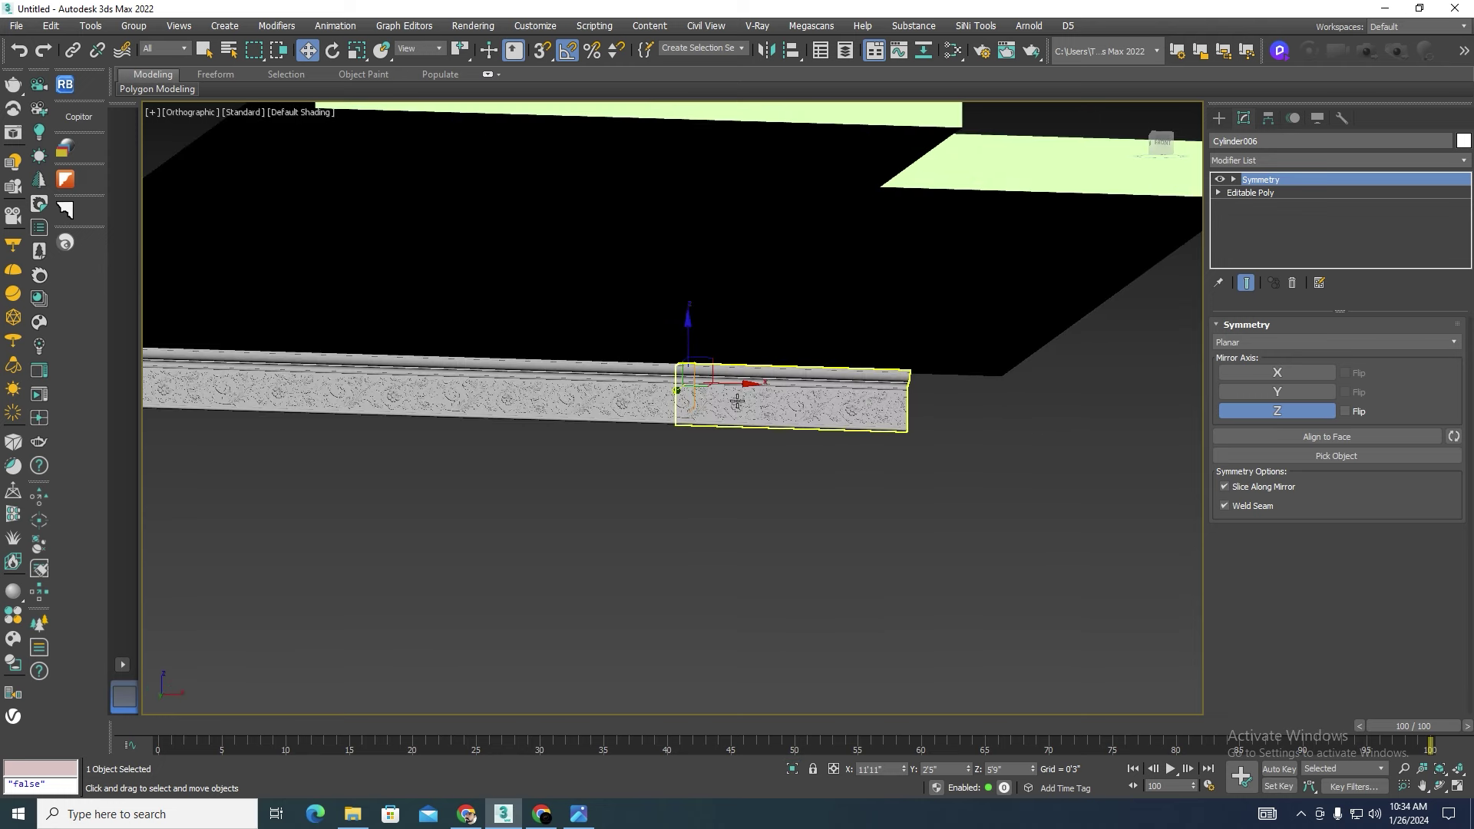
scroll(733, 393, up, 4)
middle_drag(737, 389, 543, 372)
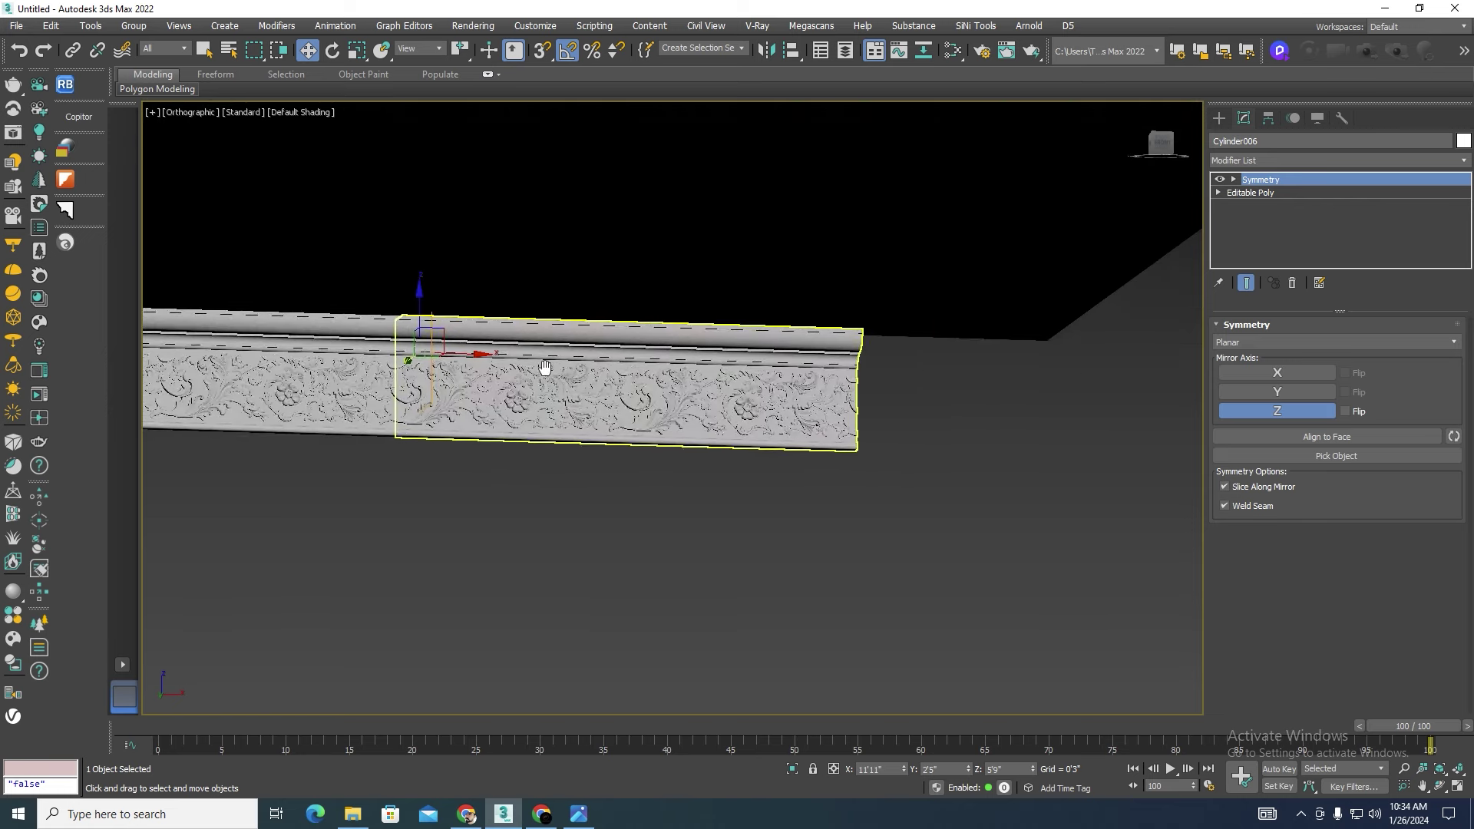
Step: Toggle Affect Pivot Only, then slide the Symmetry mirror plane to the molding's right end
click(1269, 118)
click(1338, 224)
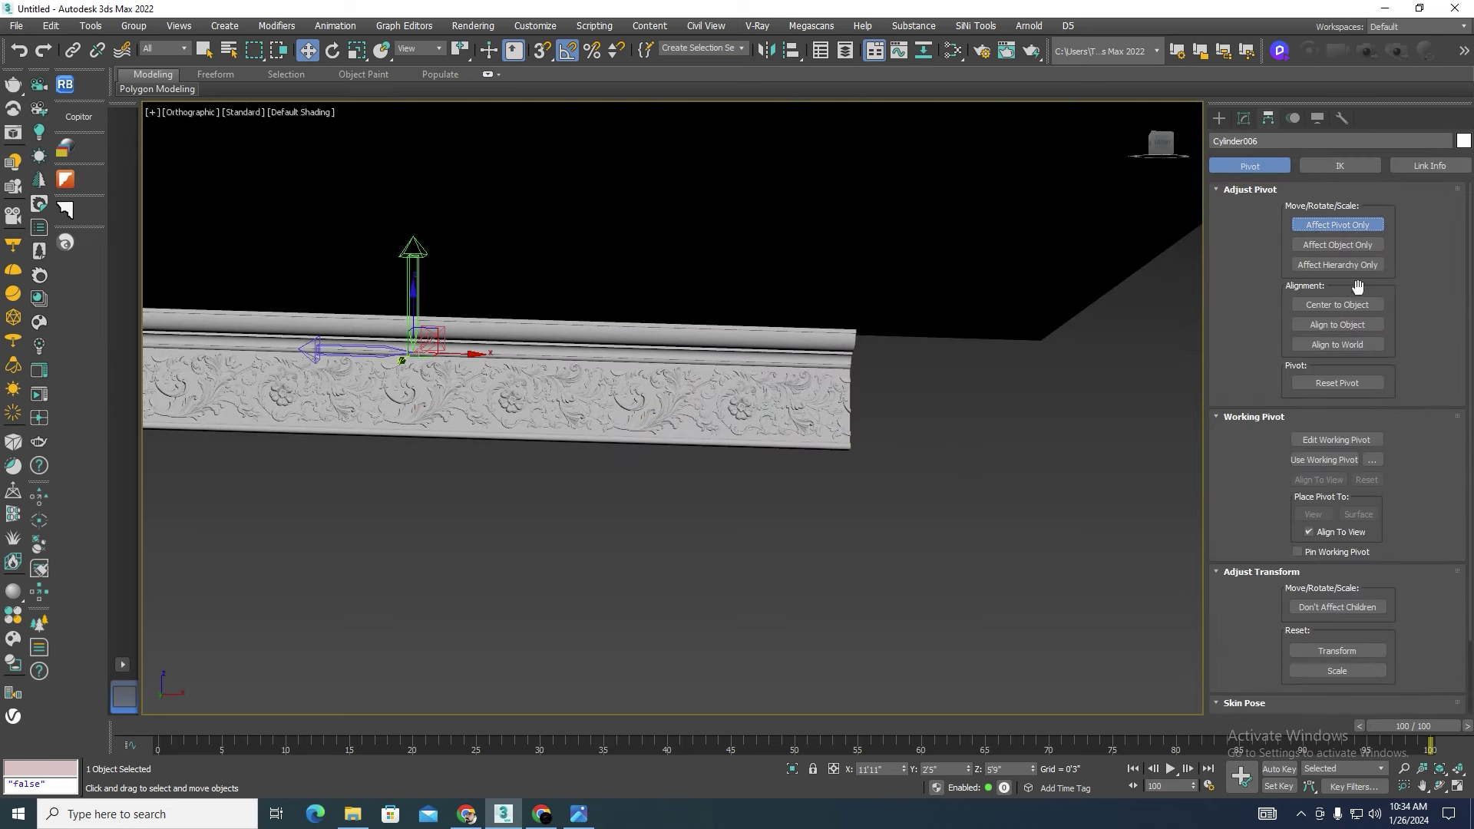
click(1337, 225)
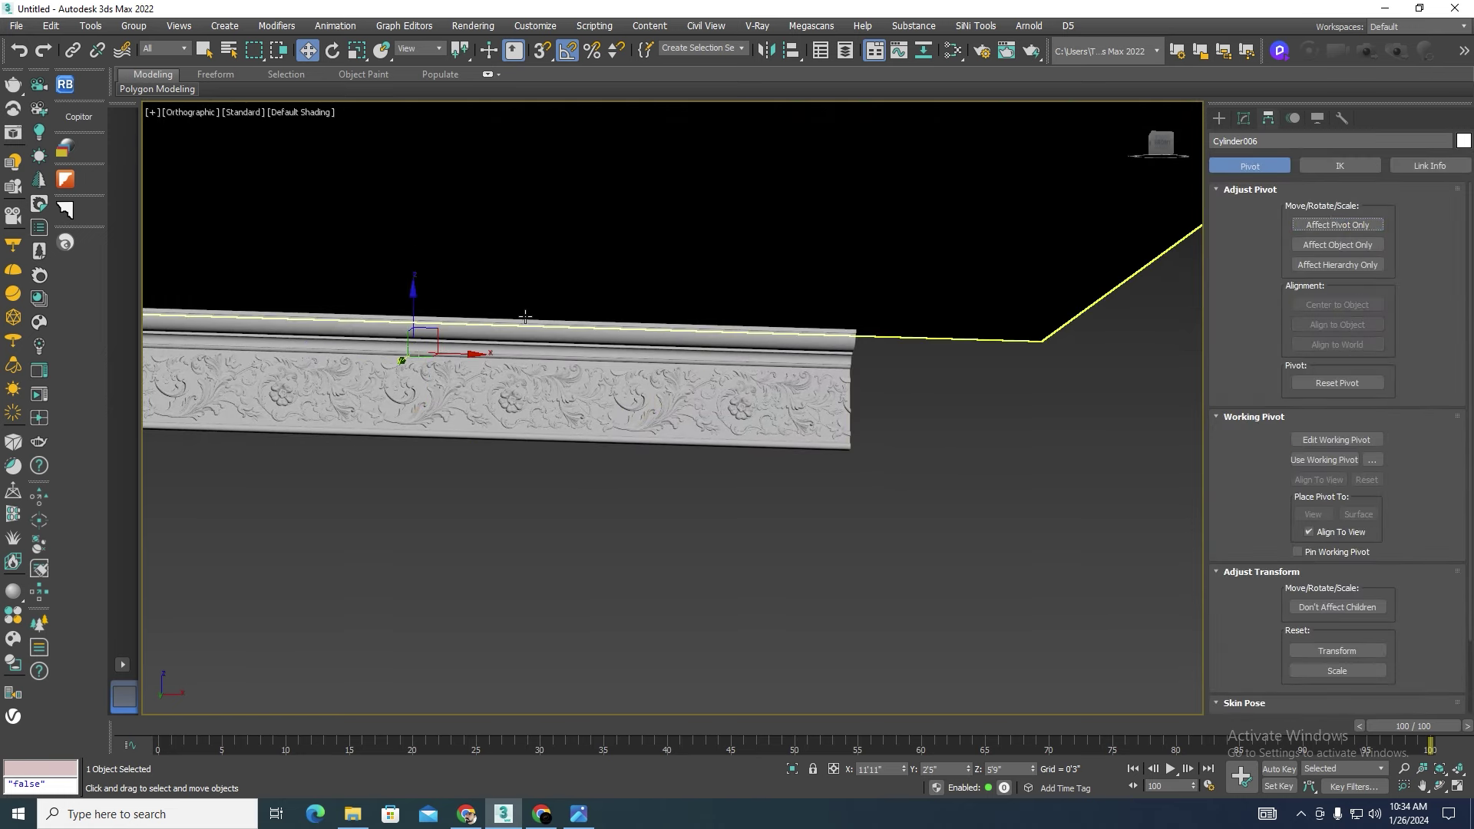
click(1244, 118)
click(1278, 193)
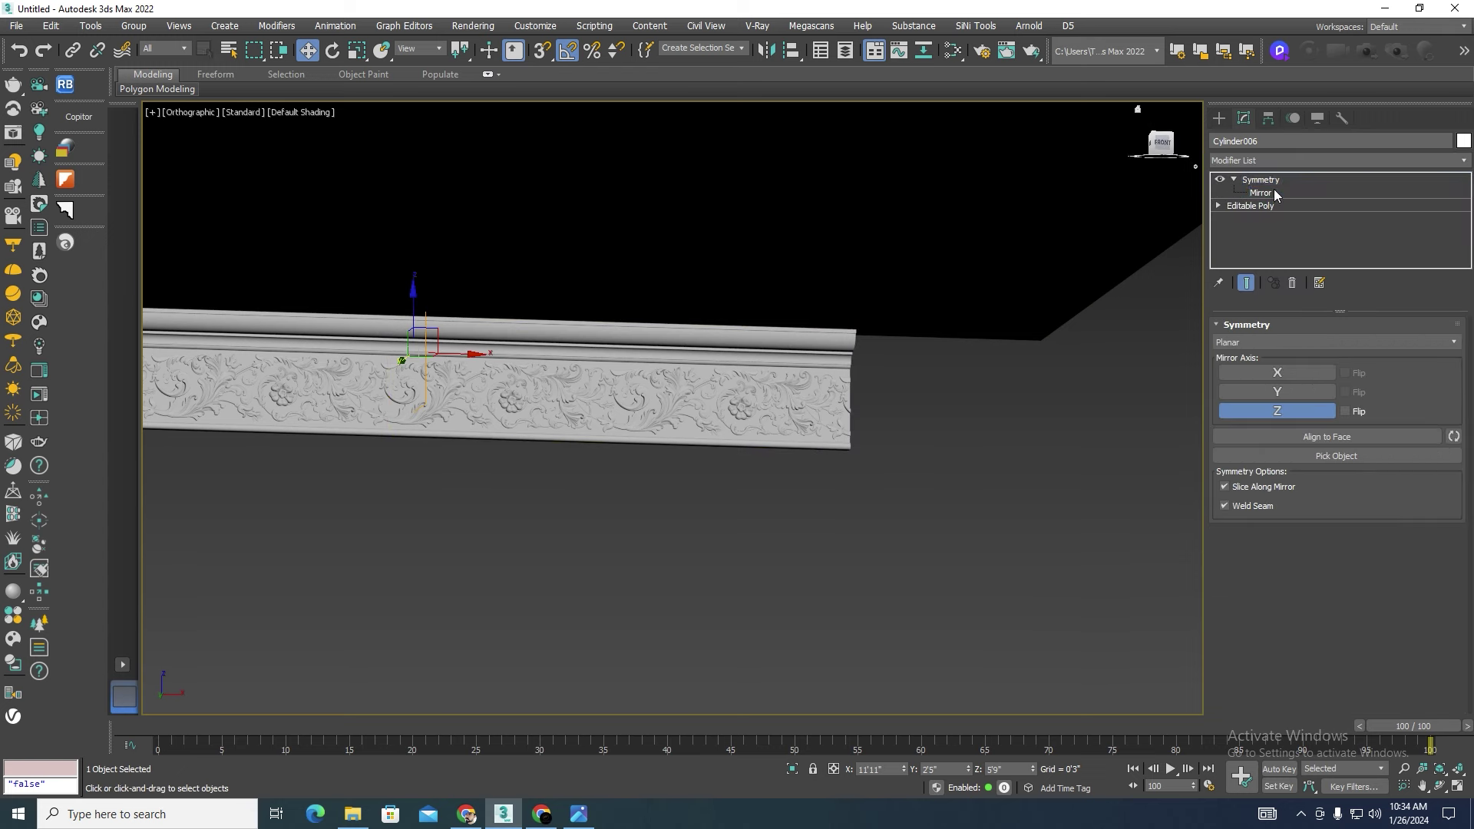
drag(453, 349, 1071, 358)
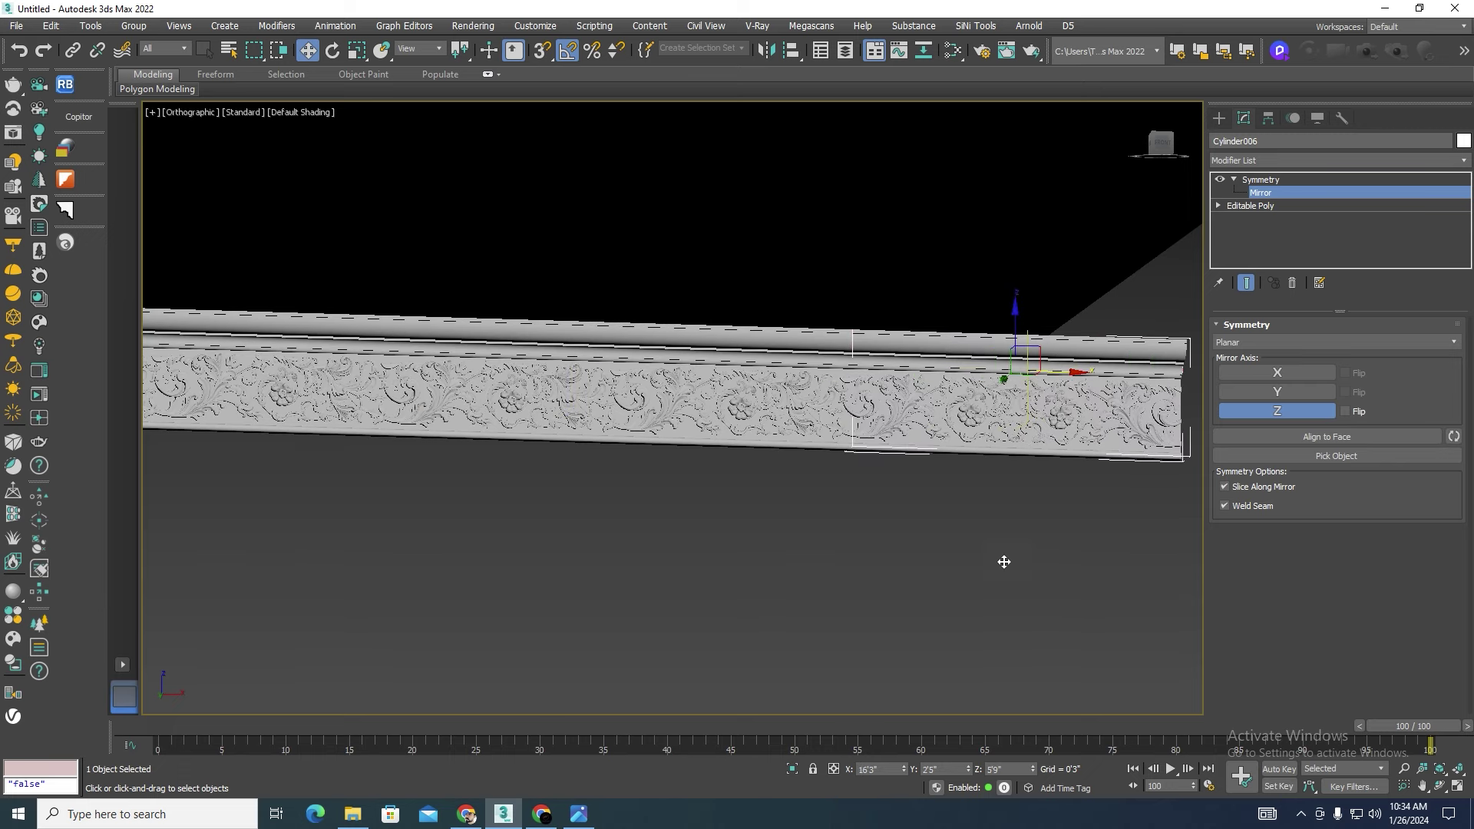
mouse_move(1003, 562)
middle_down()
mouse_move(850, 553)
mouse_move(819, 491)
middle_up()
click(791, 768)
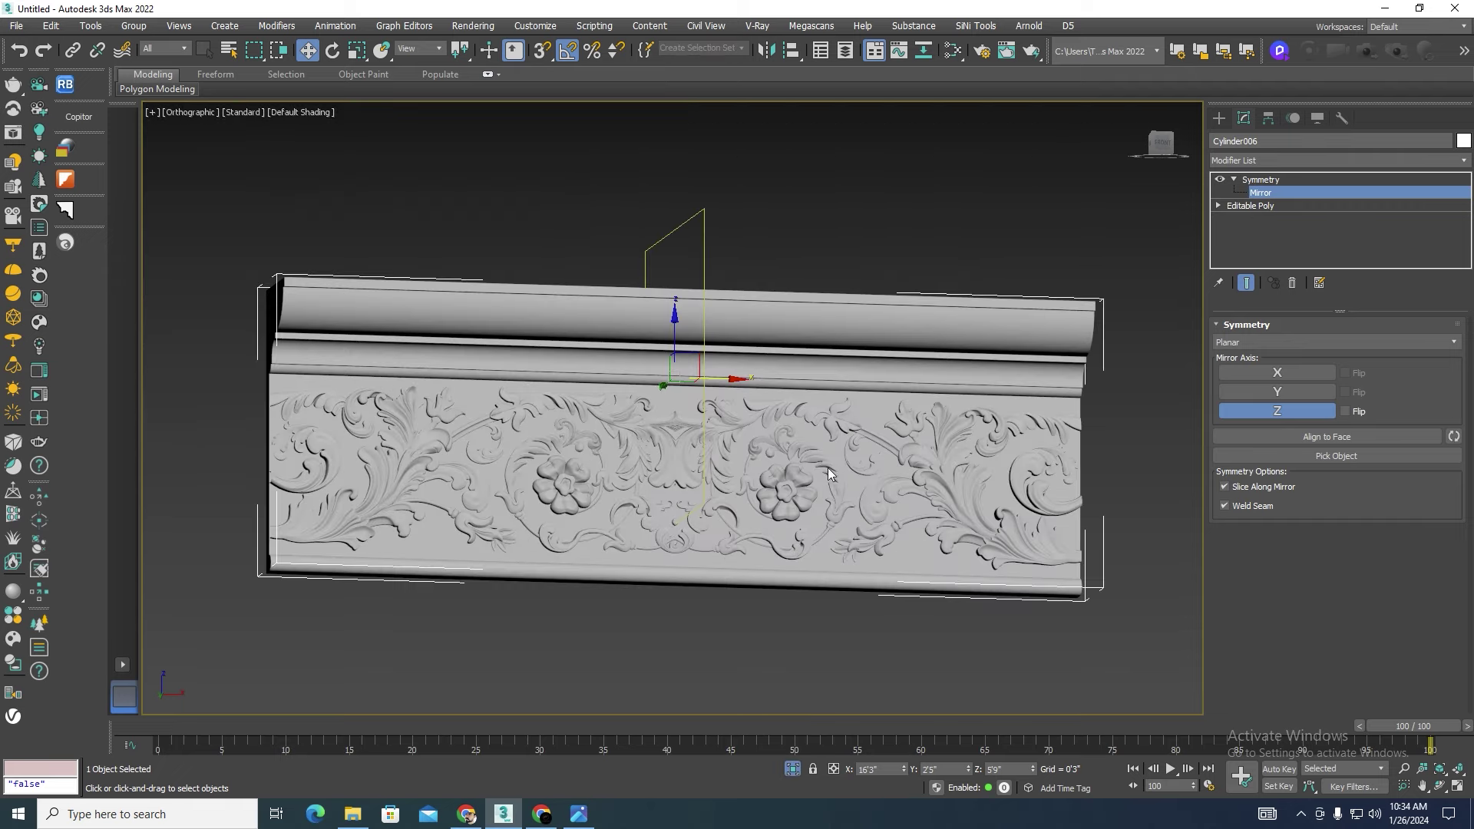
alt+middle_drag(829, 473, 845, 535)
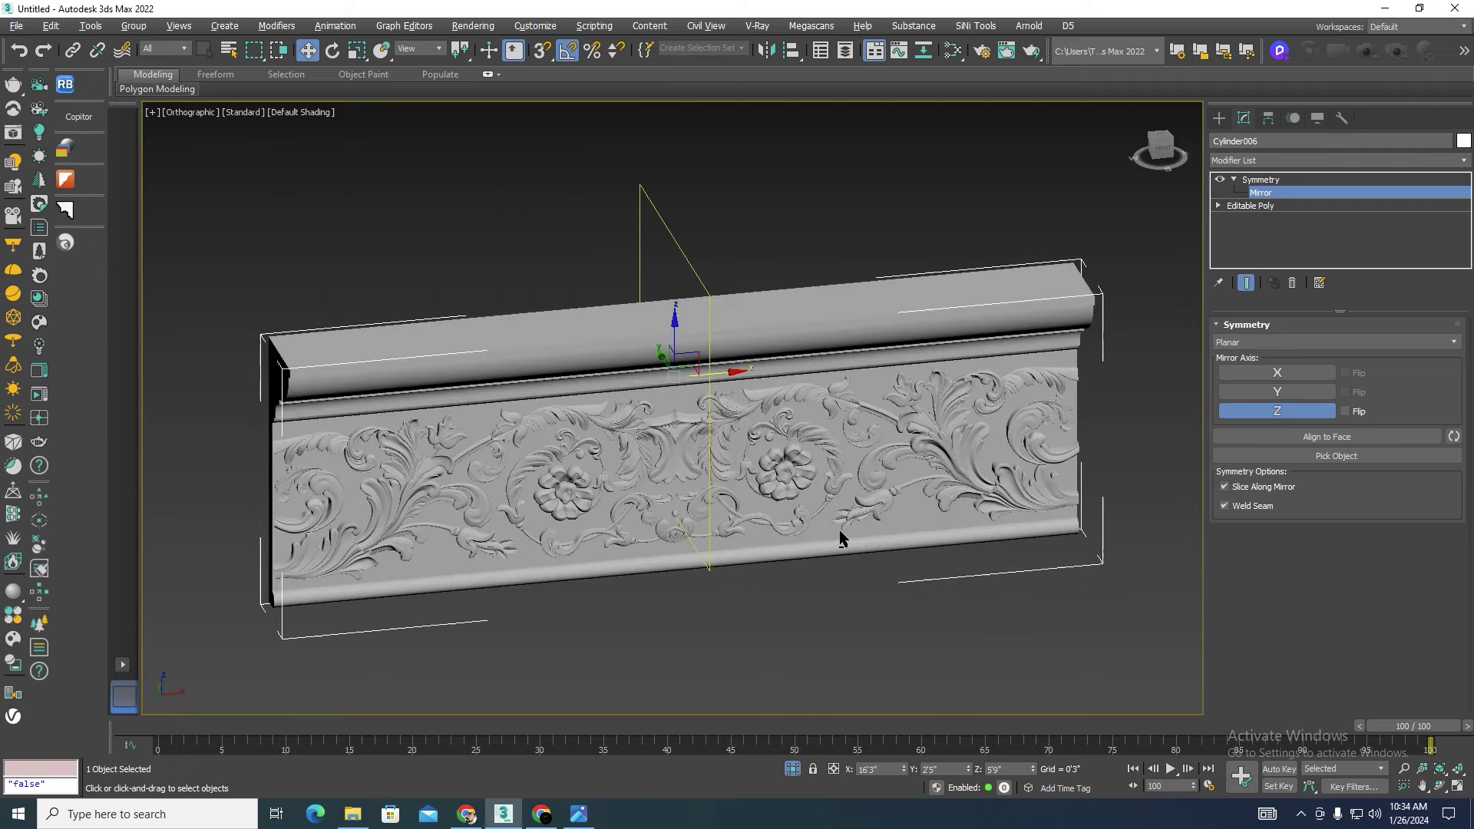
Step: Check the angle snap value in Grid and Snap Settings
right_click(566, 53)
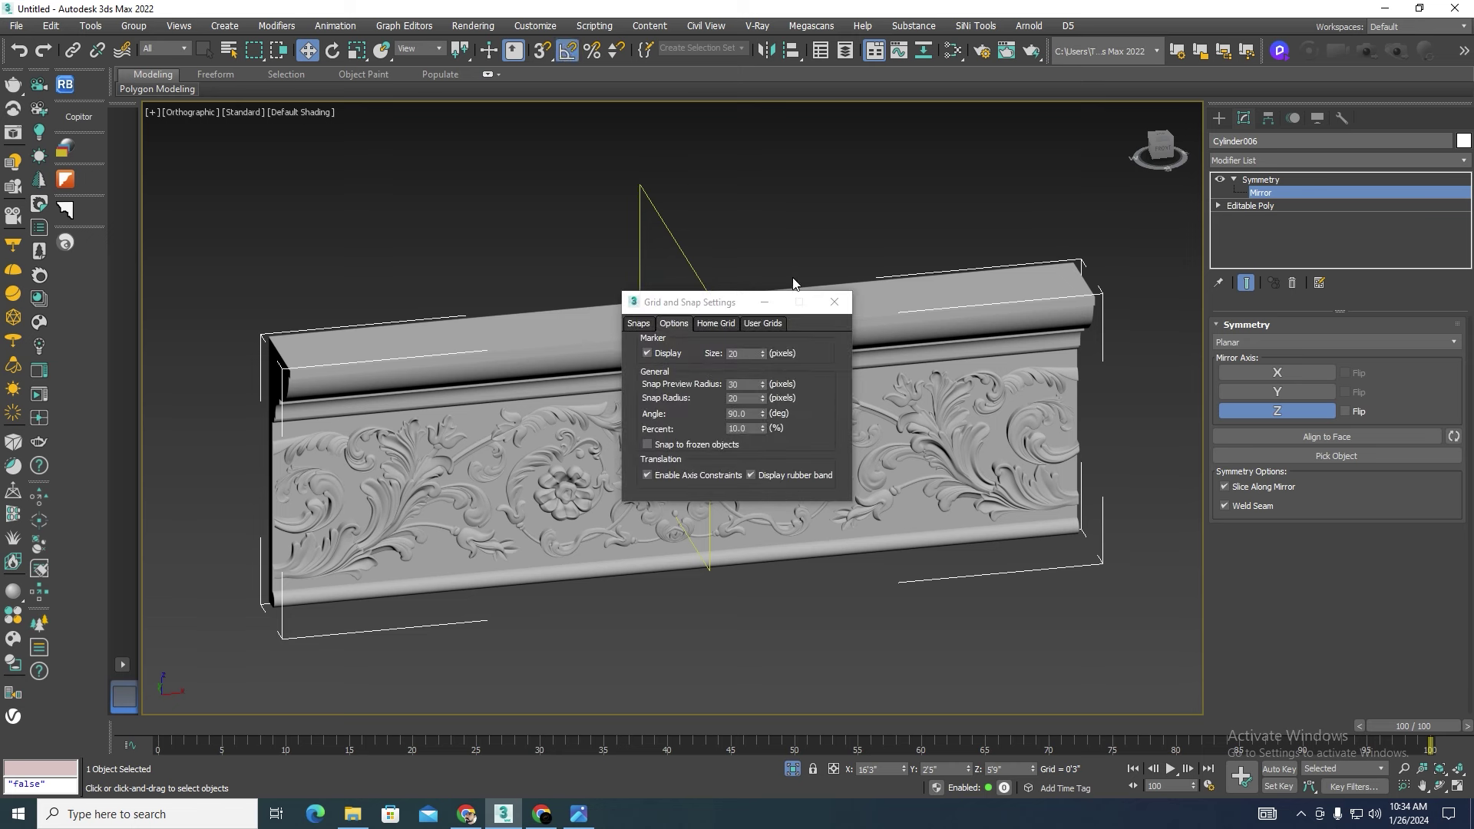
click(835, 301)
right_click(568, 52)
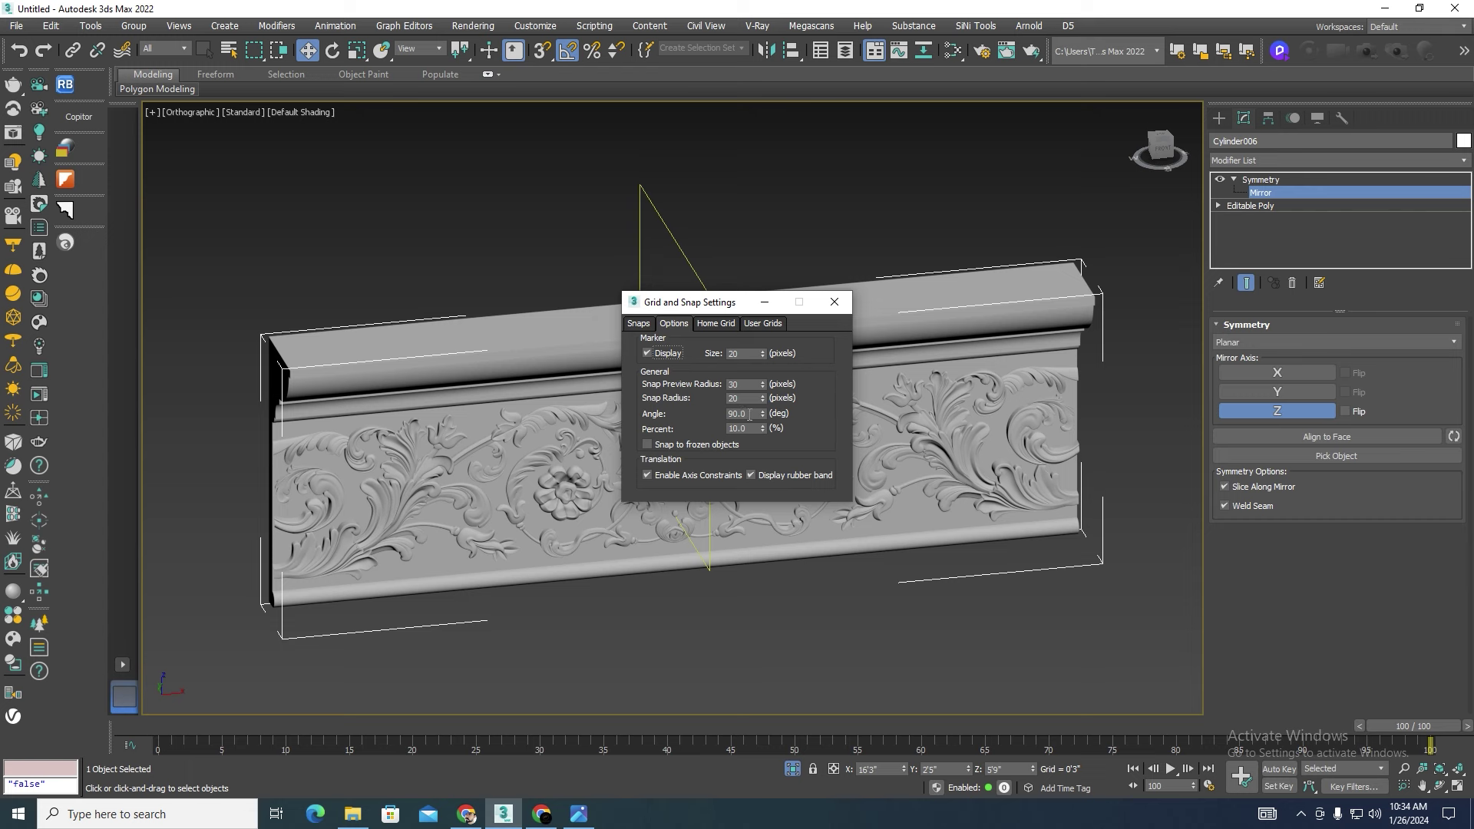
double_click(750, 414)
click(835, 301)
Step: Rotate the Symmetry mirror plane about Z to form a mitred 90° corner
key(e)
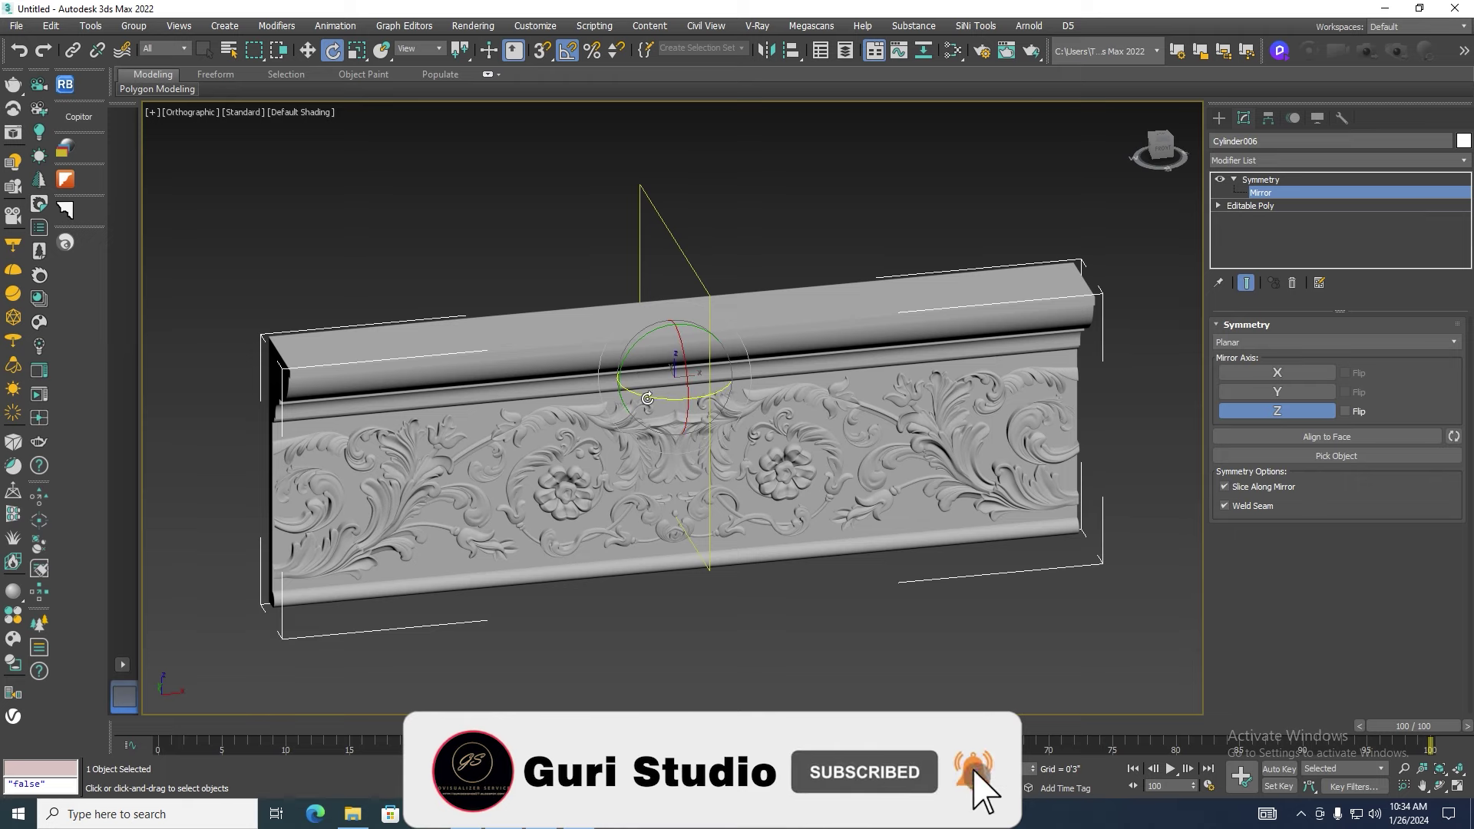
drag(641, 397, 671, 400)
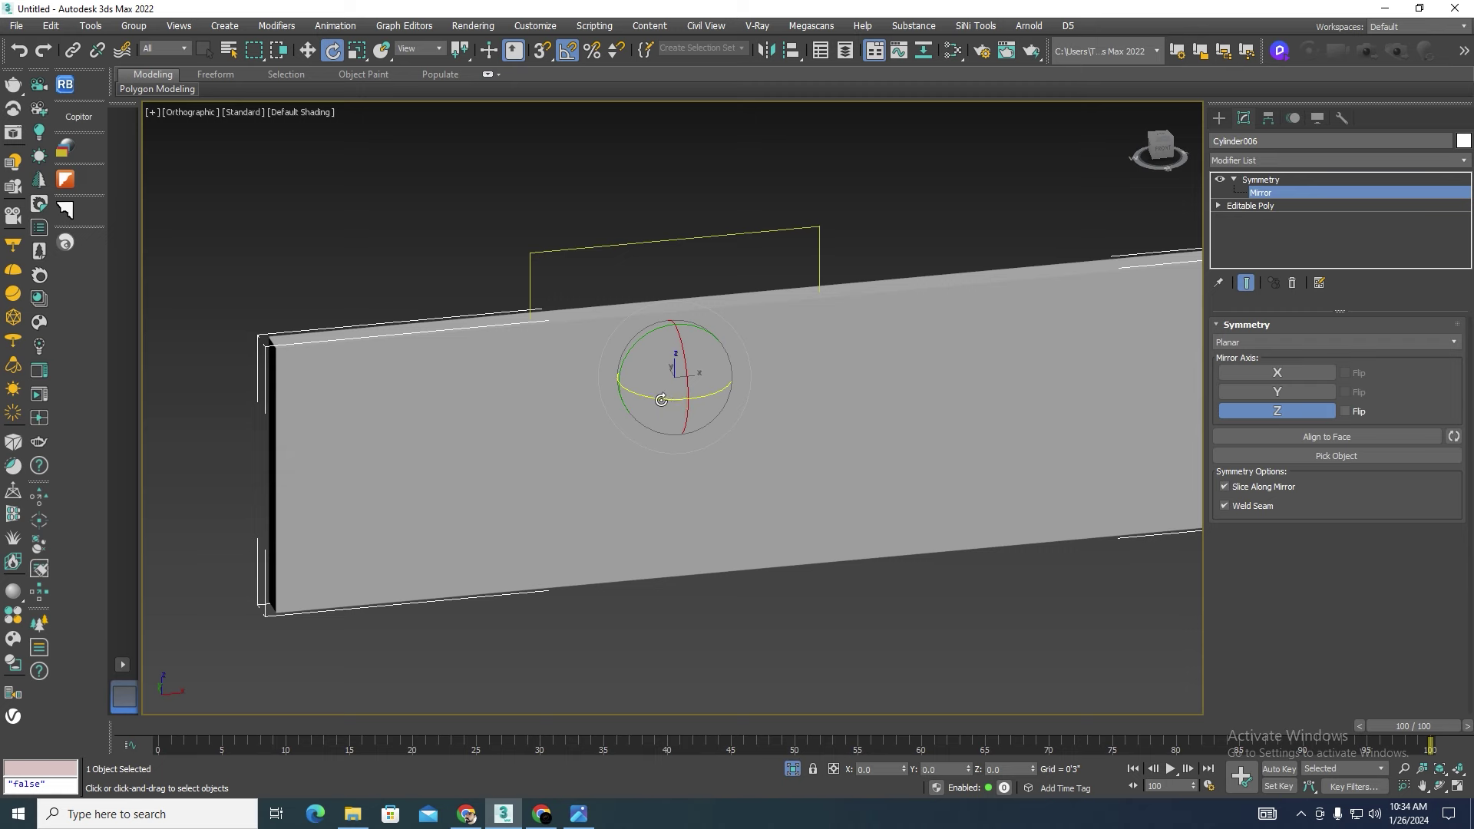
drag(643, 400, 665, 398)
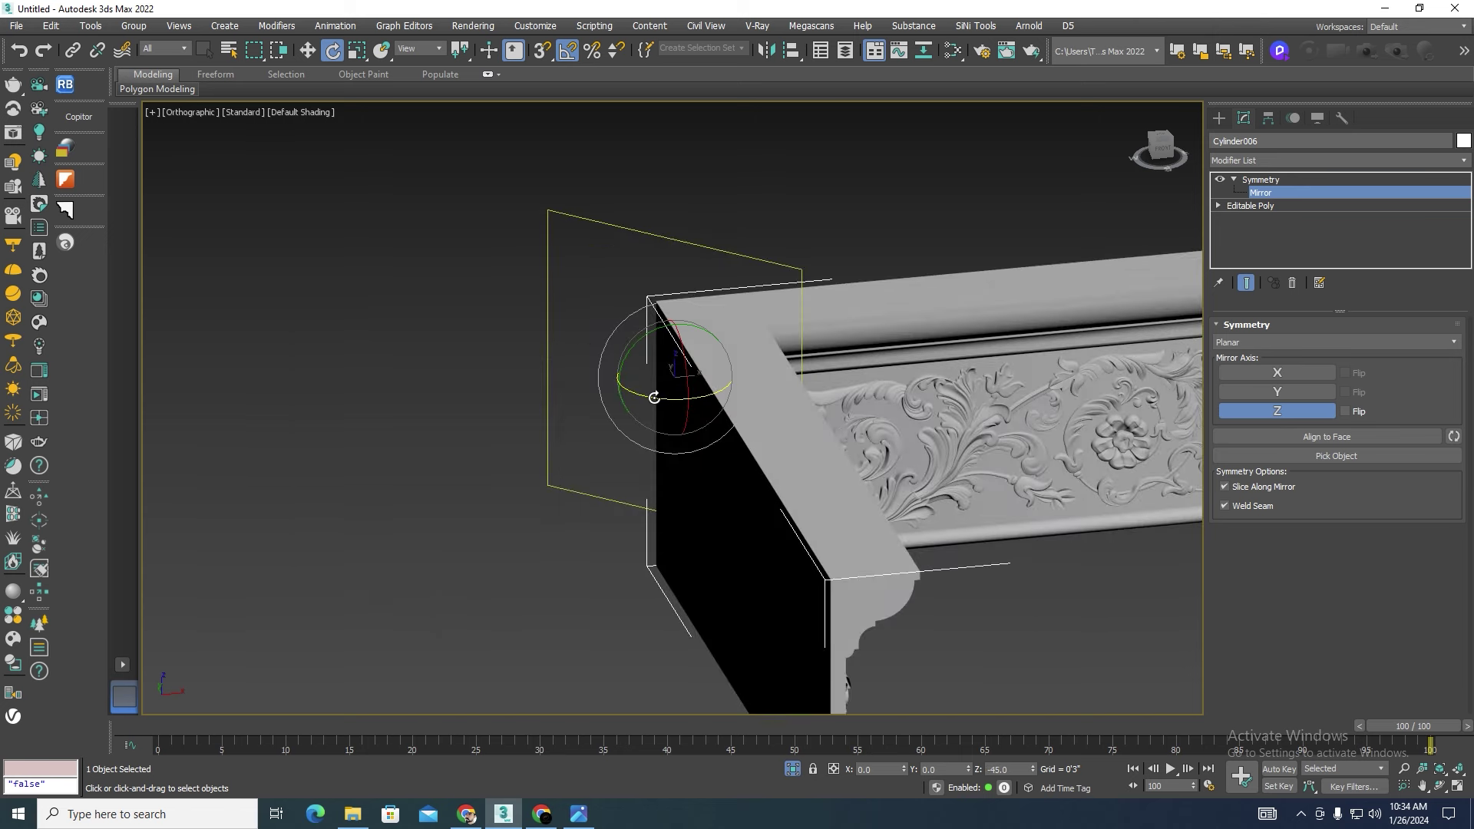
drag(652, 397, 669, 397)
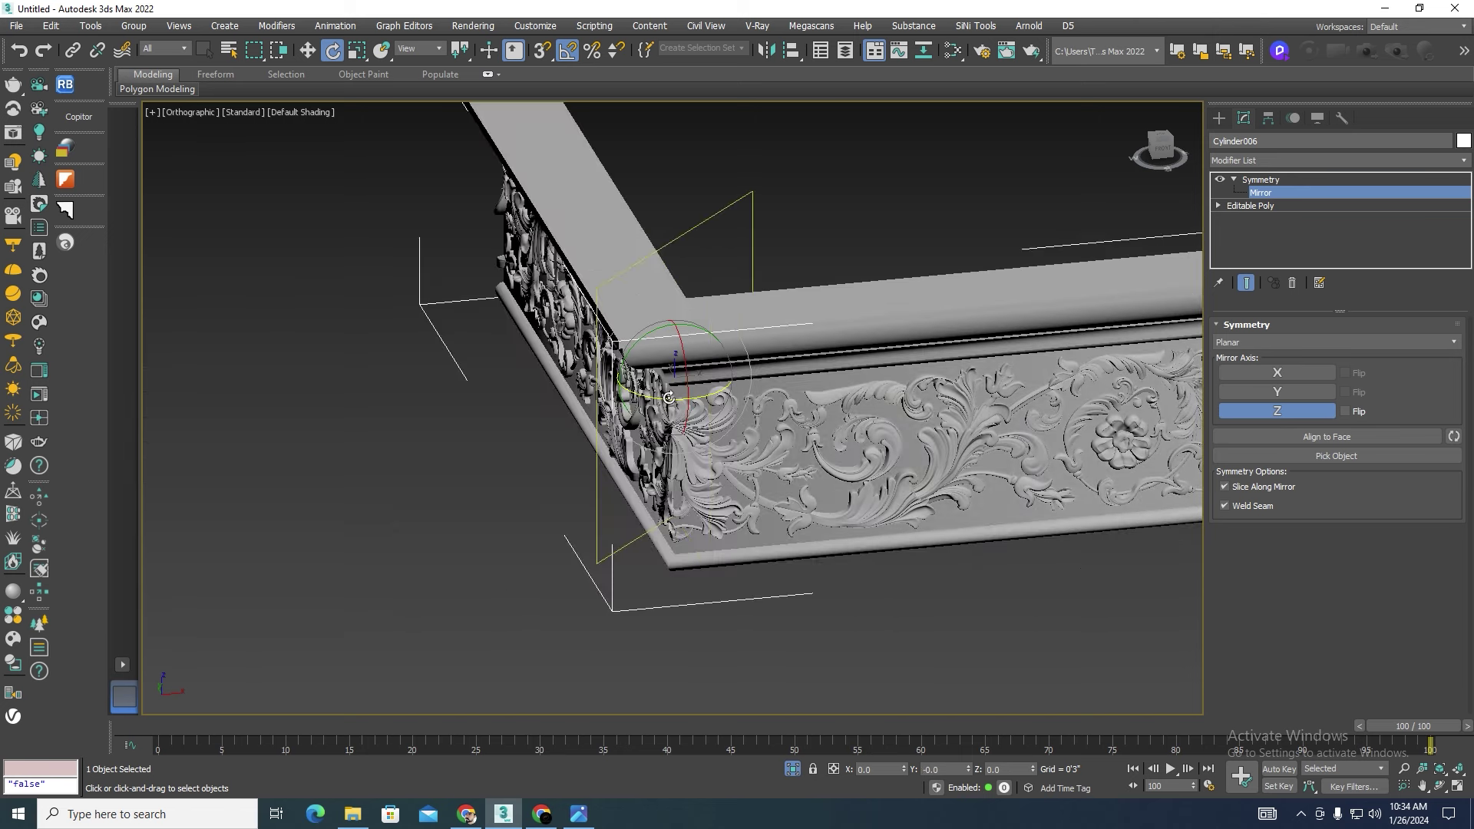
click(667, 397)
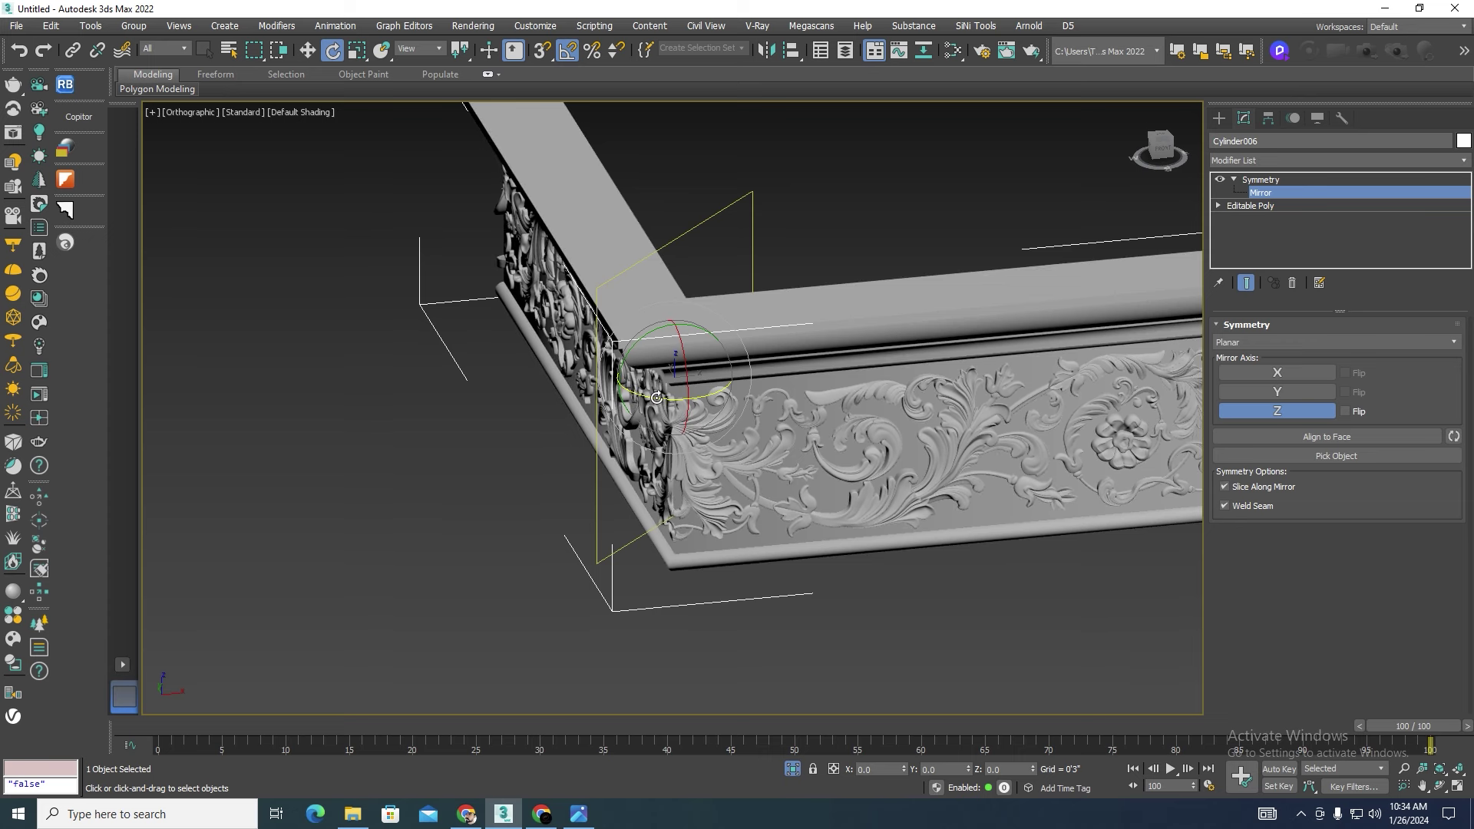
key(ctrl+z)
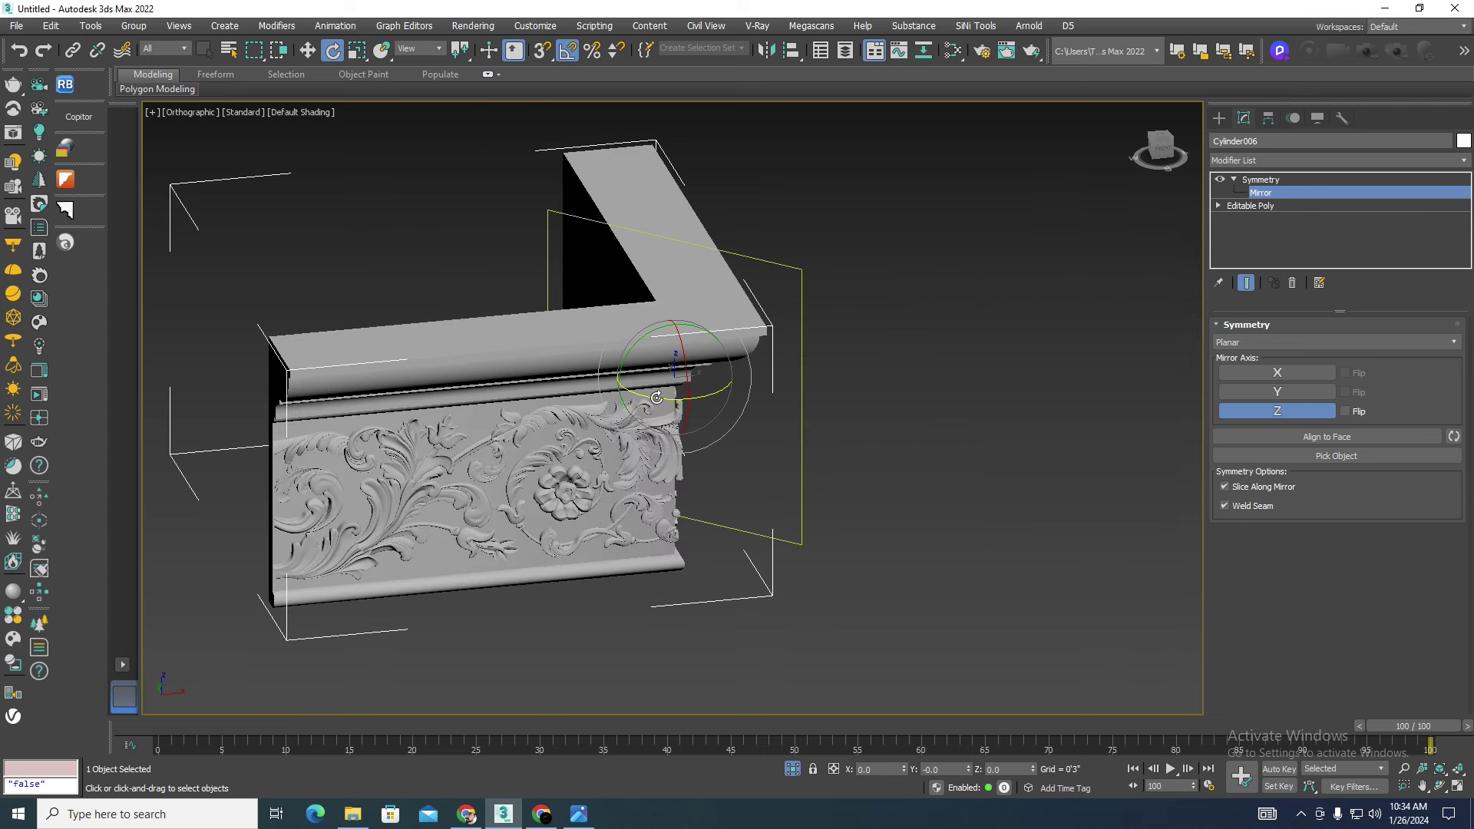
Step: Rotate the Symmetry mirror plane at the moulding's right-end corner
scroll(656, 398, down, 5)
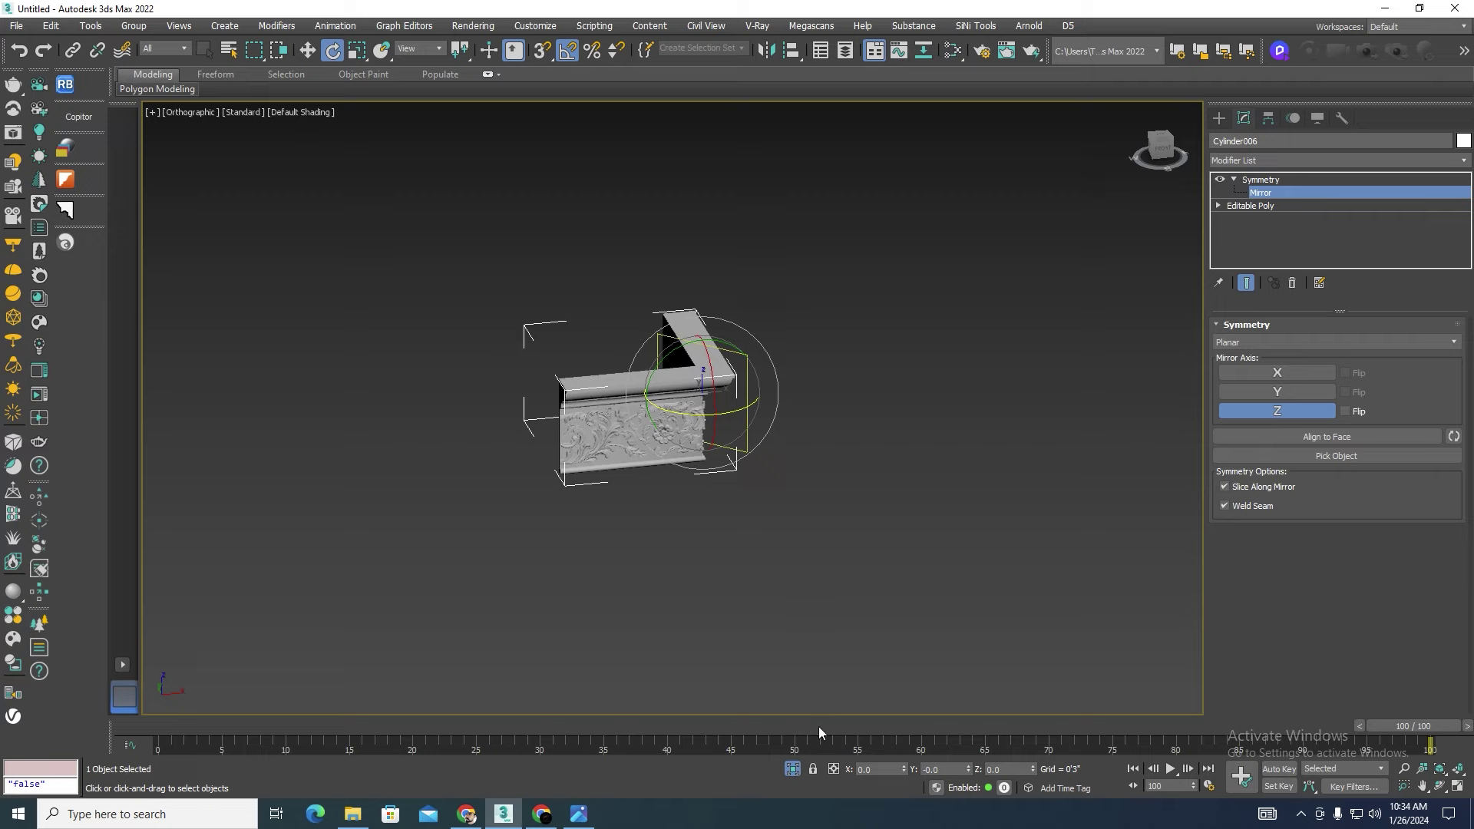
scroll(730, 375, up, 10)
alt+middle_drag(691, 384, 730, 375)
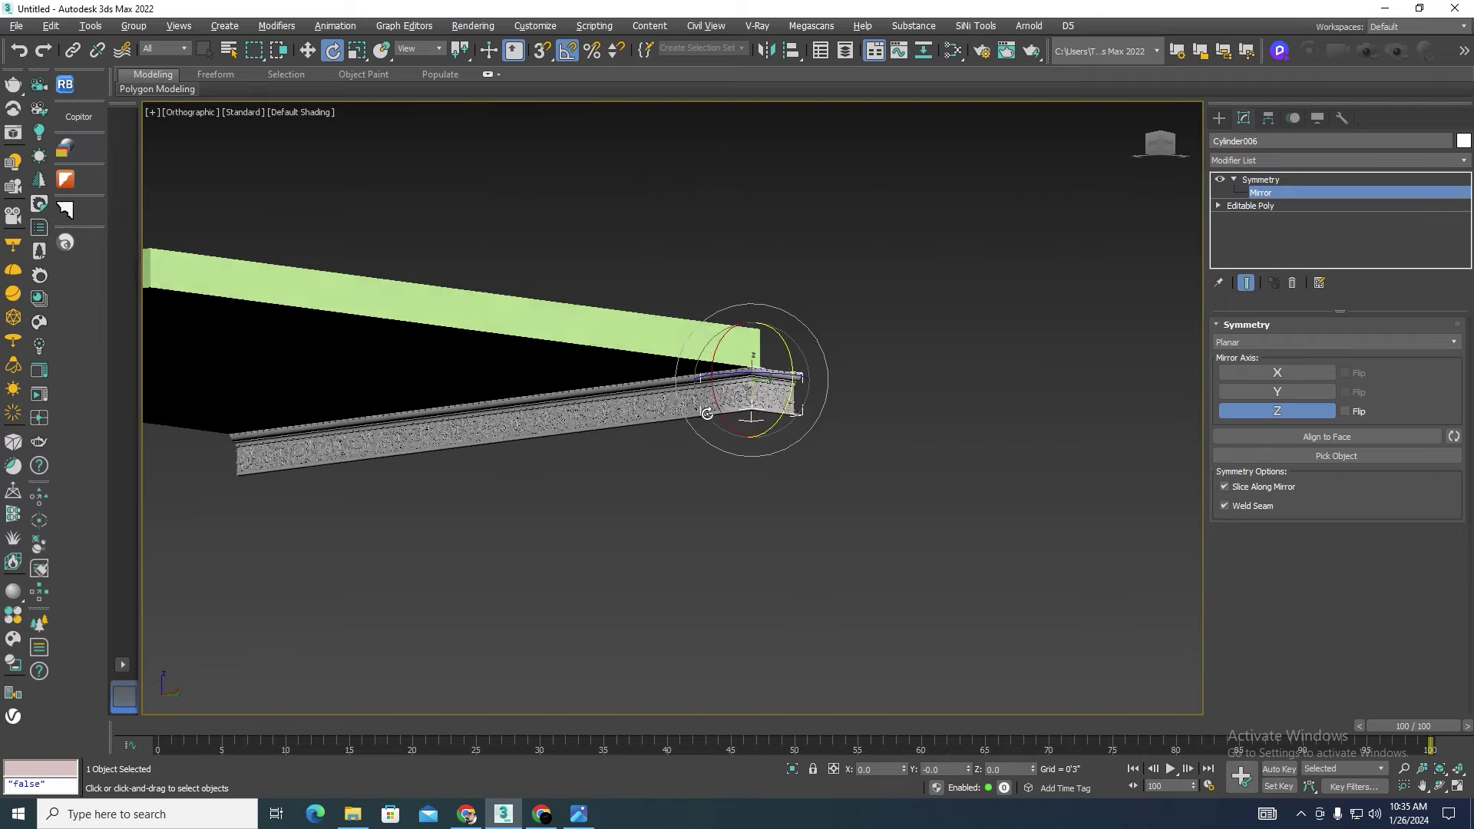
scroll(730, 375, up, 1)
scroll(780, 376, up, 1)
scroll(760, 350, up, 1)
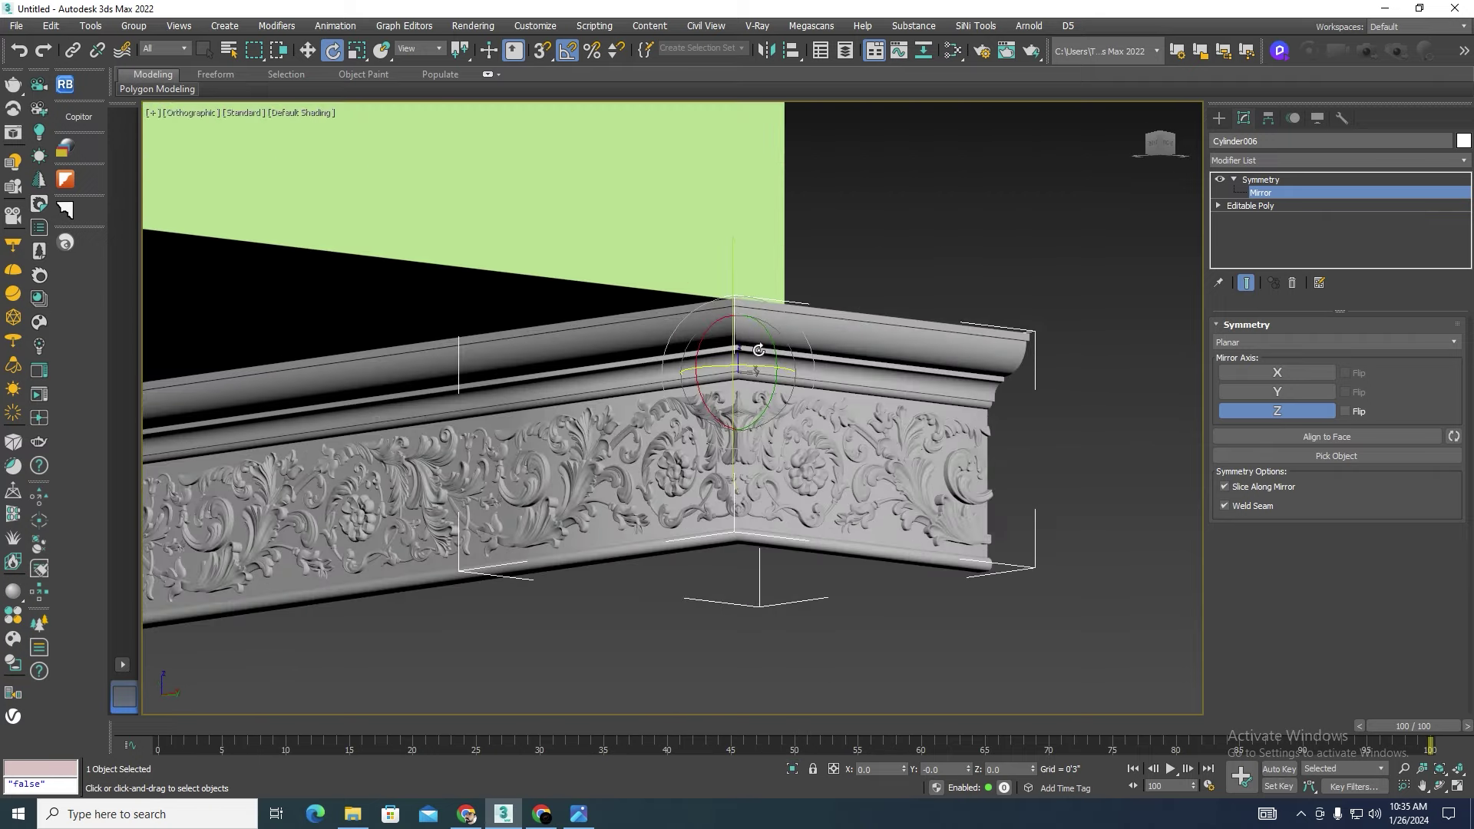
scroll(783, 357, up, 1)
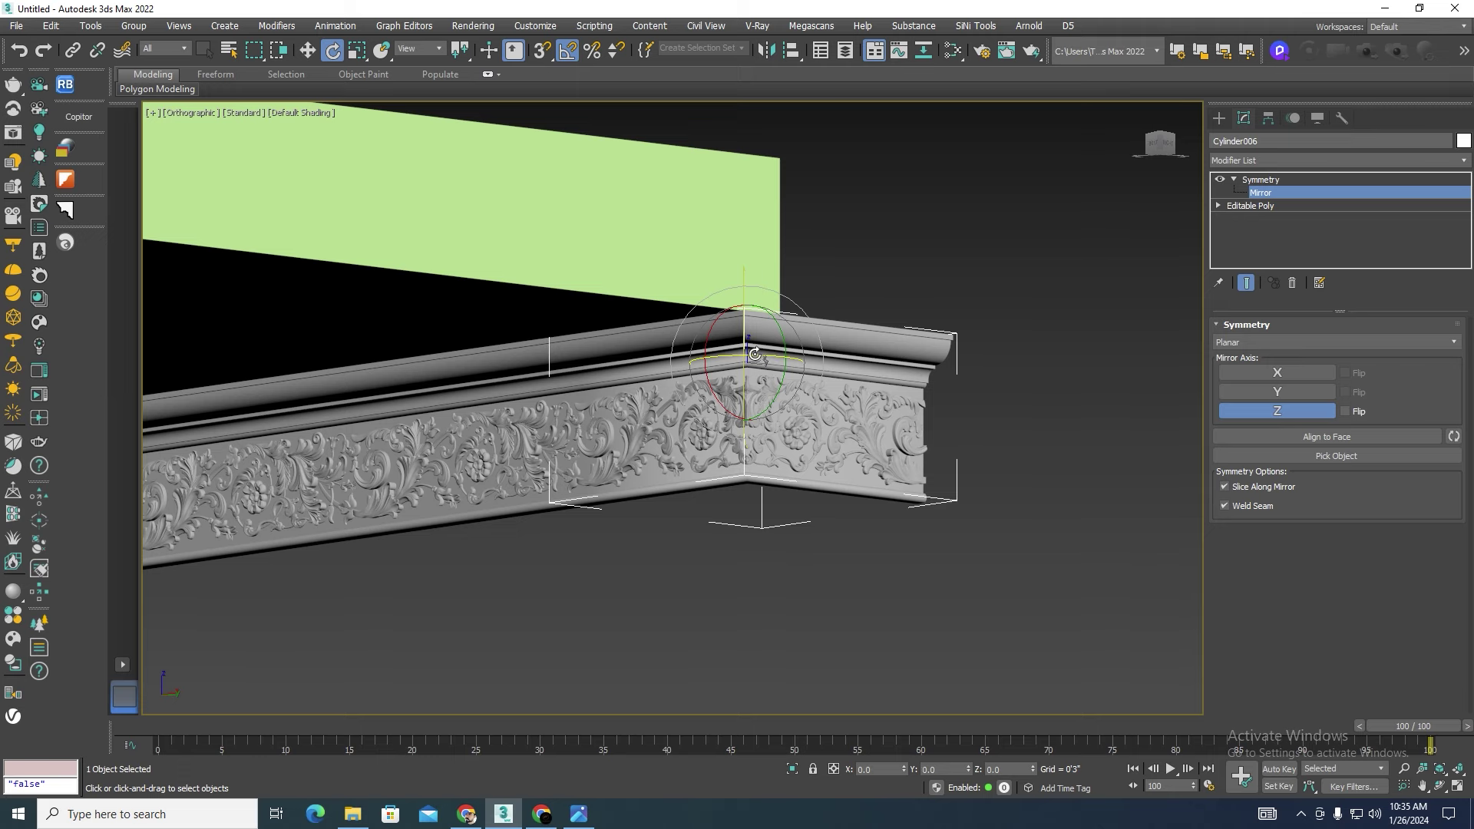
drag(755, 354, 750, 339)
mouse_move(750, 339)
alt+middle_down()
mouse_move(832, 332)
mouse_move(849, 388)
mouse_move(964, 392)
mouse_move(882, 401)
mouse_move(897, 377)
mouse_move(948, 391)
mouse_move(926, 420)
alt+middle_up()
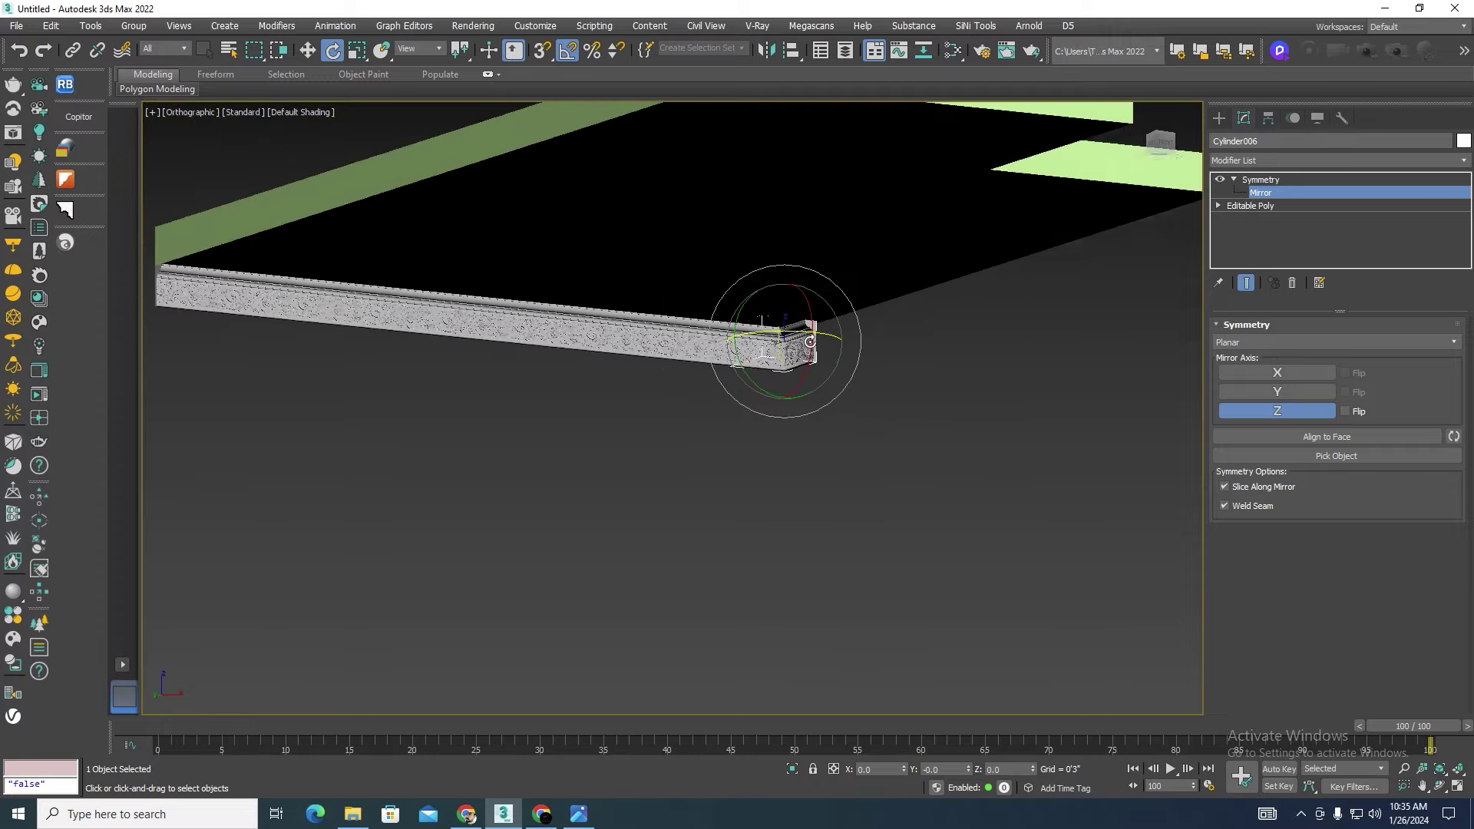
Step: Move the mirror plane slightly along the moulding to close the corner return
scroll(798, 511, up, 5)
scroll(798, 511, up, 3)
scroll(799, 499, up, 4)
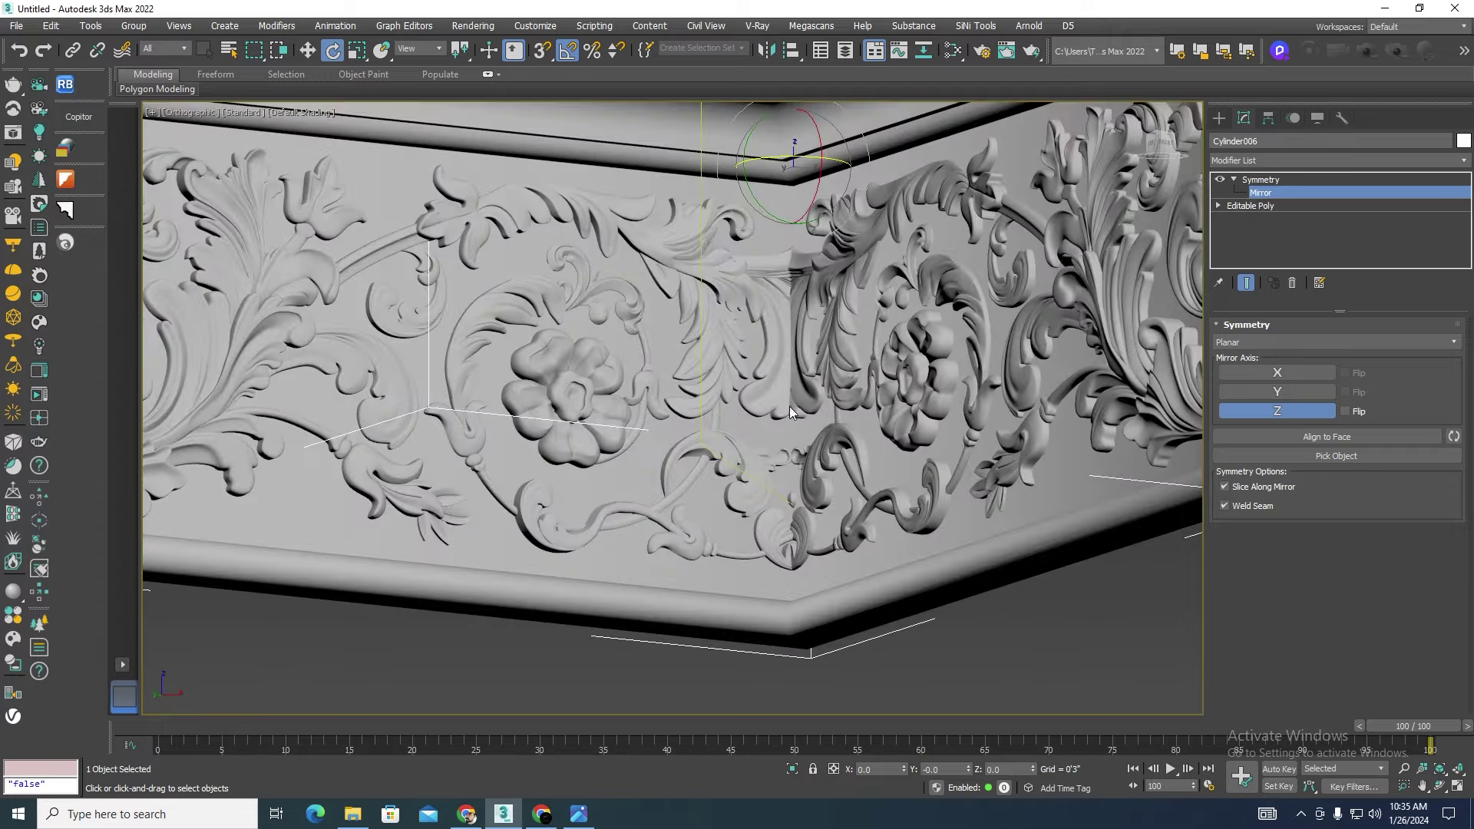
scroll(766, 396, down, 5)
mouse_move(766, 396)
alt+middle_down()
mouse_move(844, 404)
mouse_move(771, 330)
alt+middle_up()
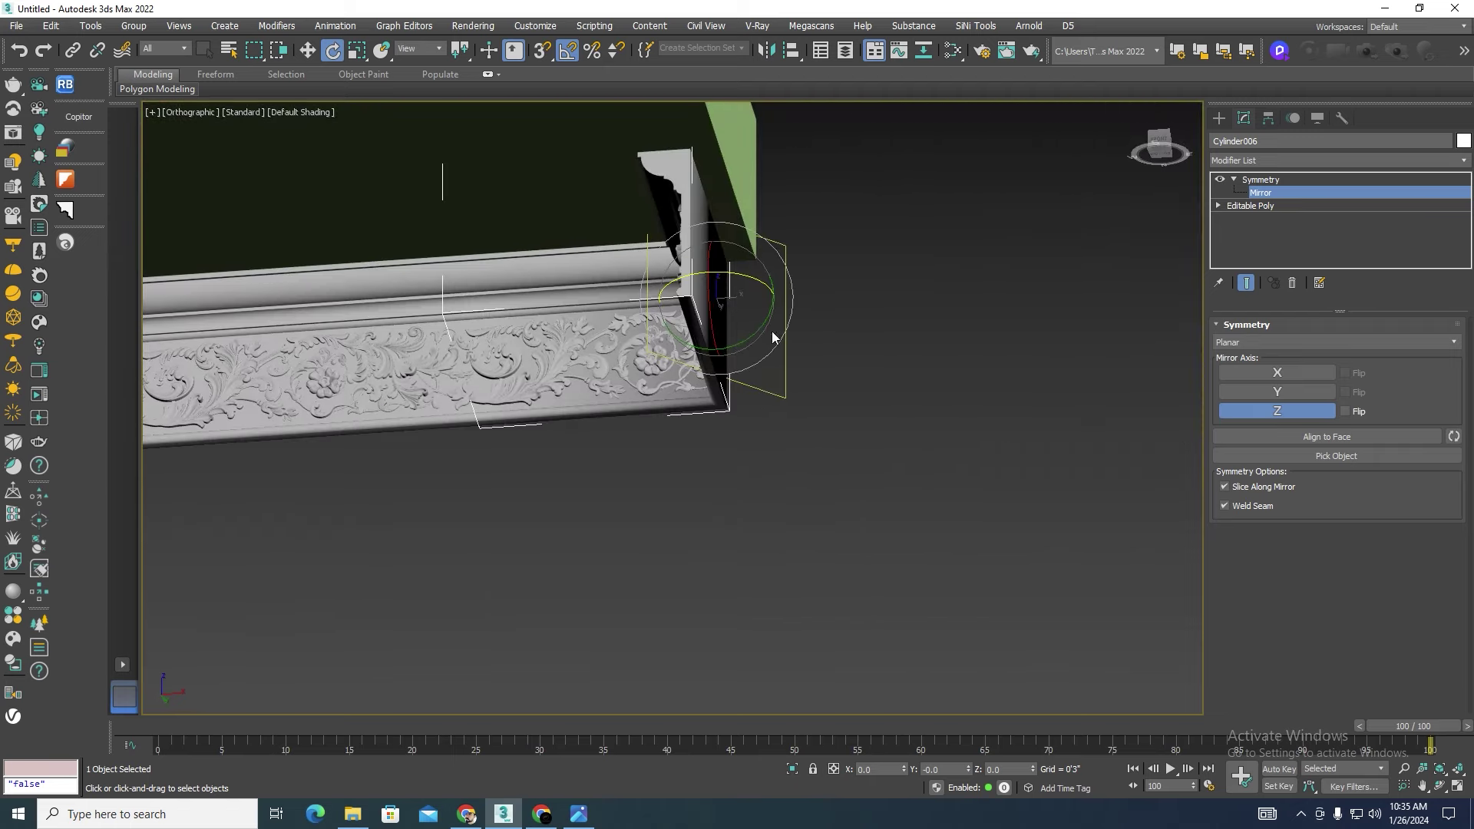
key(w)
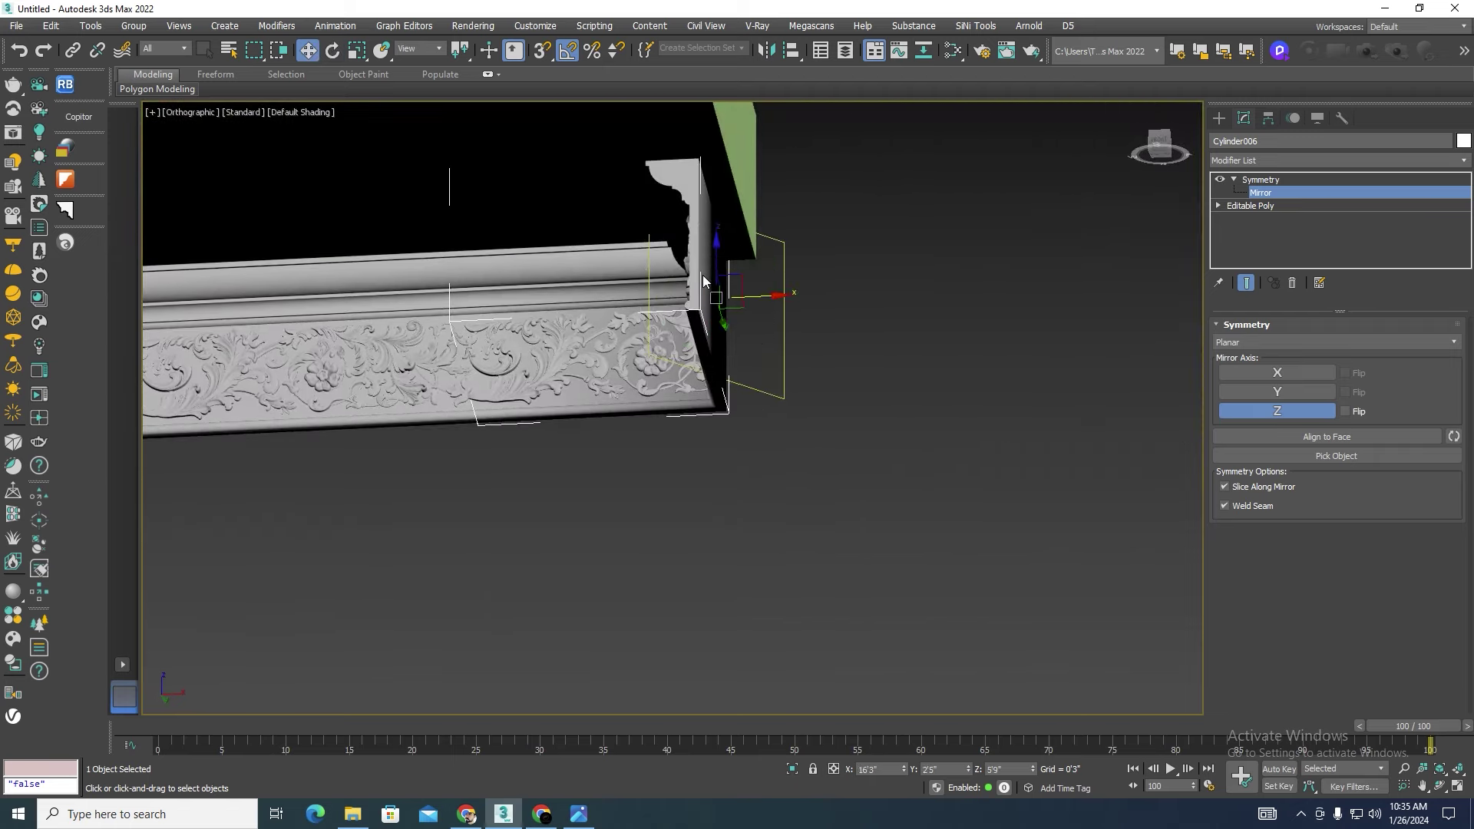
scroll(703, 284, up, 2)
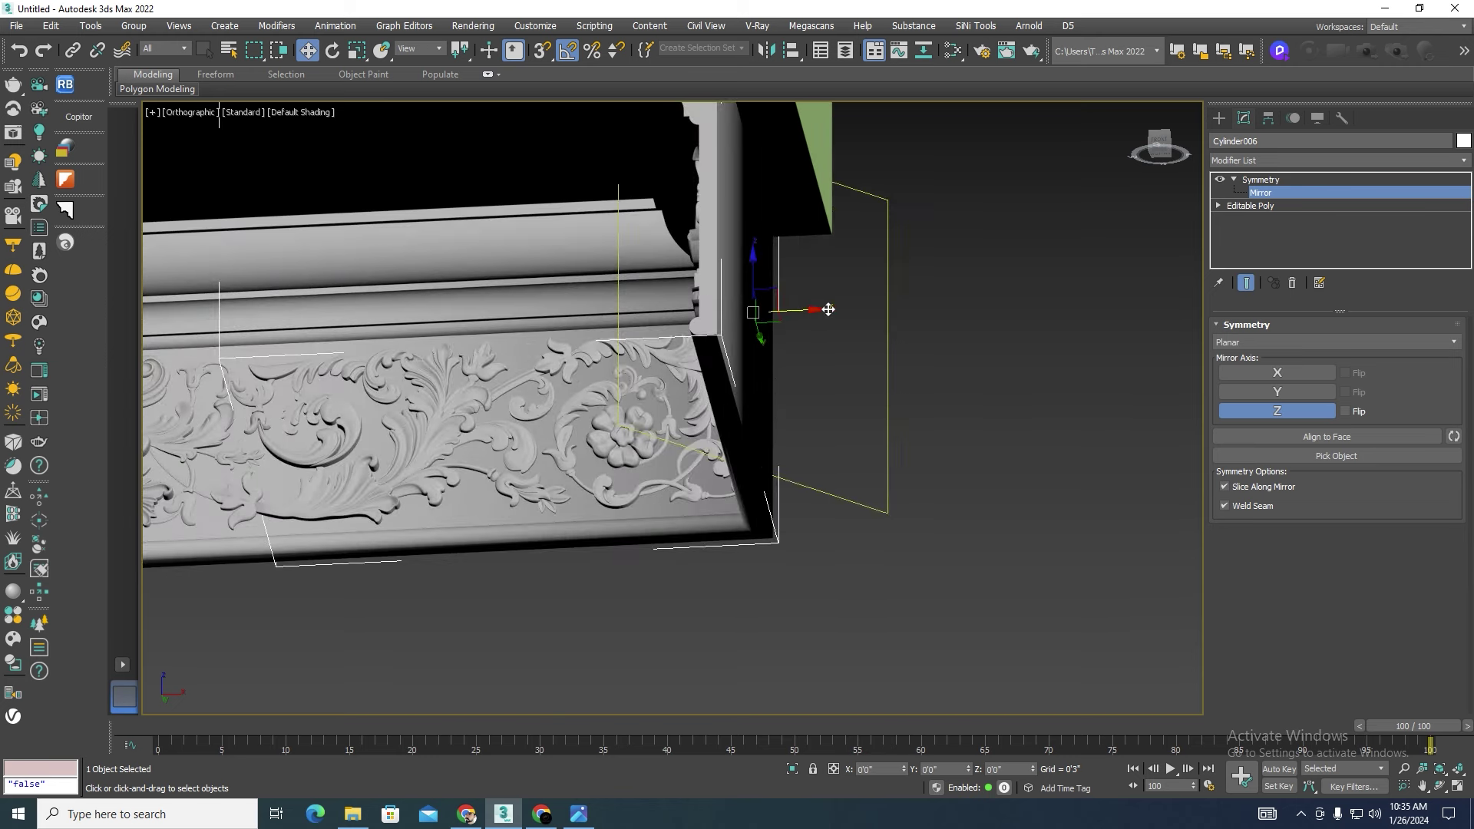
drag(826, 309, 864, 311)
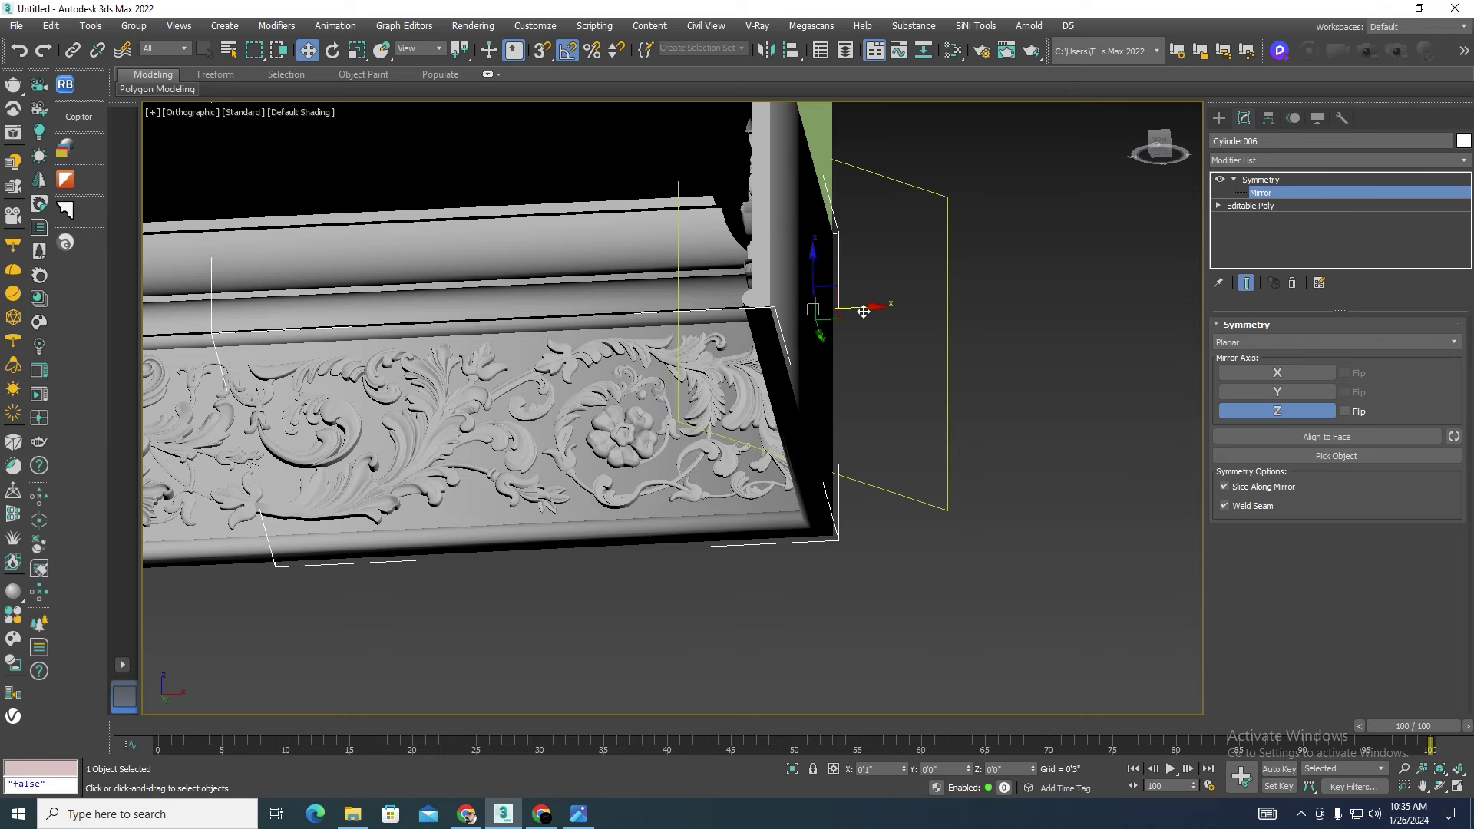
Step: Exit the mirror sub-object level and Shift-drag a copy of the corner piece left along X
mouse_move(885, 346)
alt+middle_down()
mouse_move(946, 362)
mouse_move(886, 426)
alt+middle_up()
scroll(886, 426, up, 3)
scroll(920, 496, down, 1)
scroll(895, 466, down, 2)
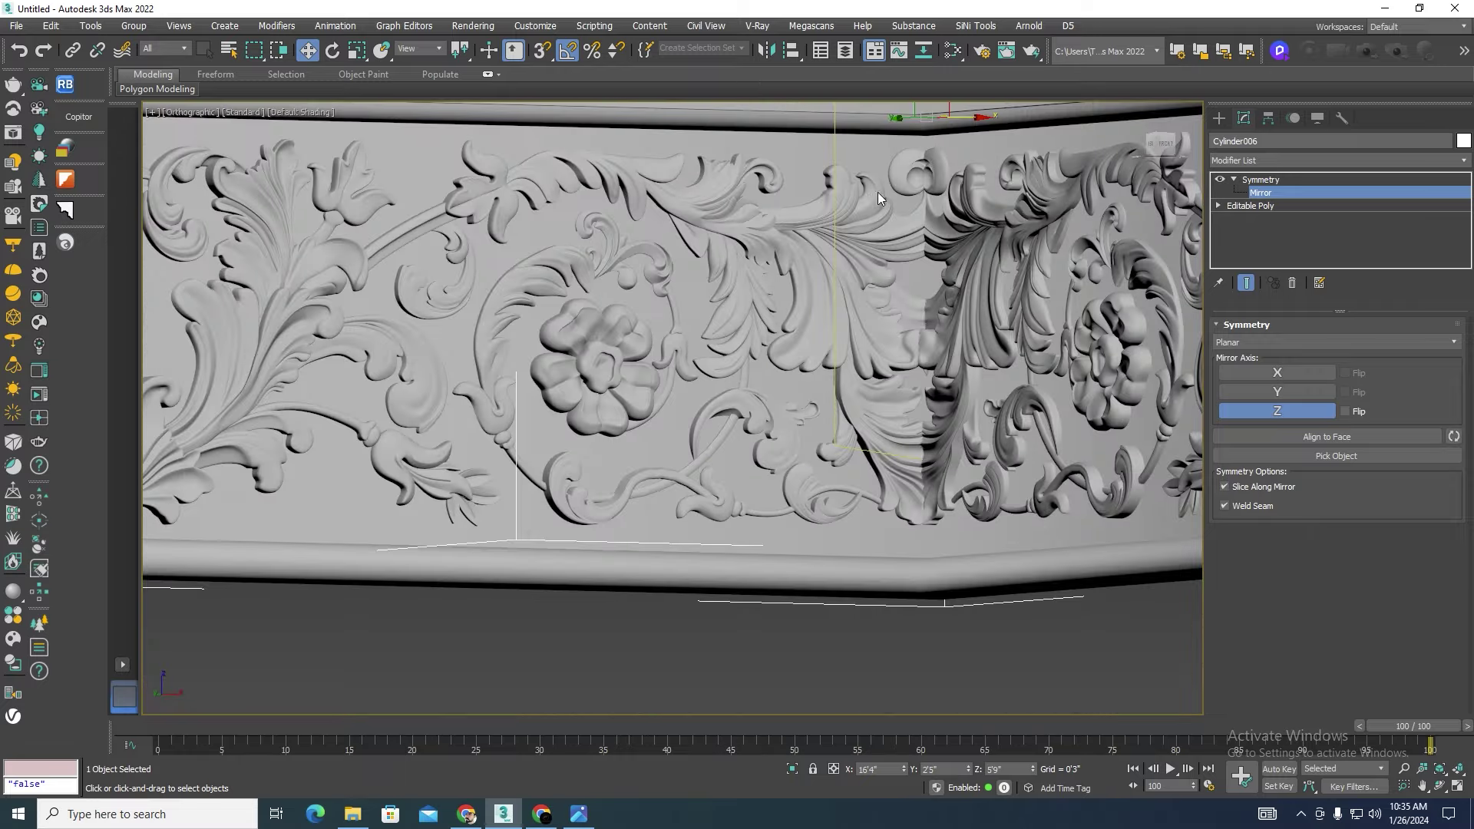
scroll(878, 192, down, 1)
scroll(880, 304, up, 2)
scroll(880, 304, down, 2)
scroll(889, 352, down, 3)
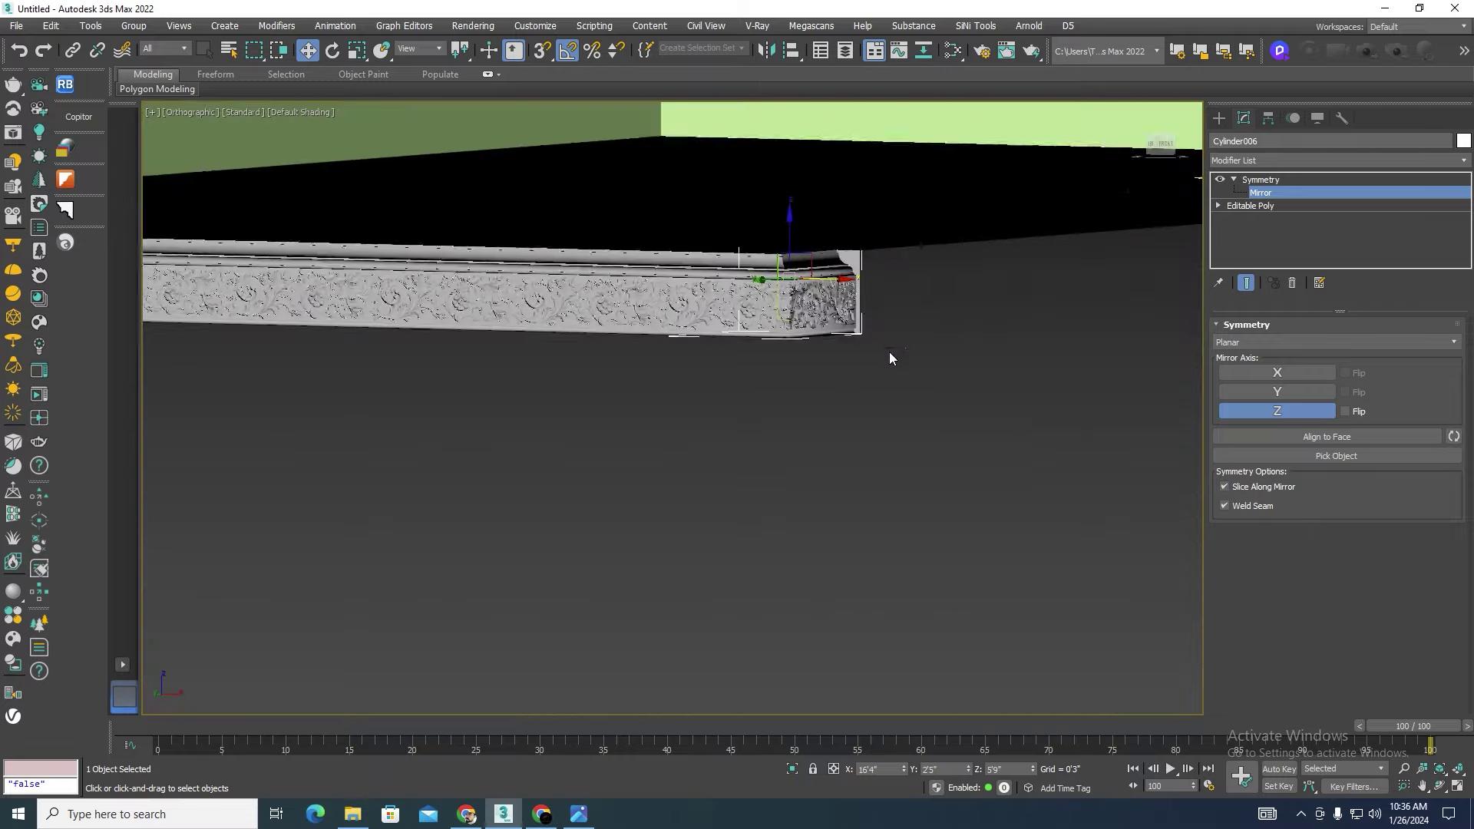
scroll(964, 313, down, 3)
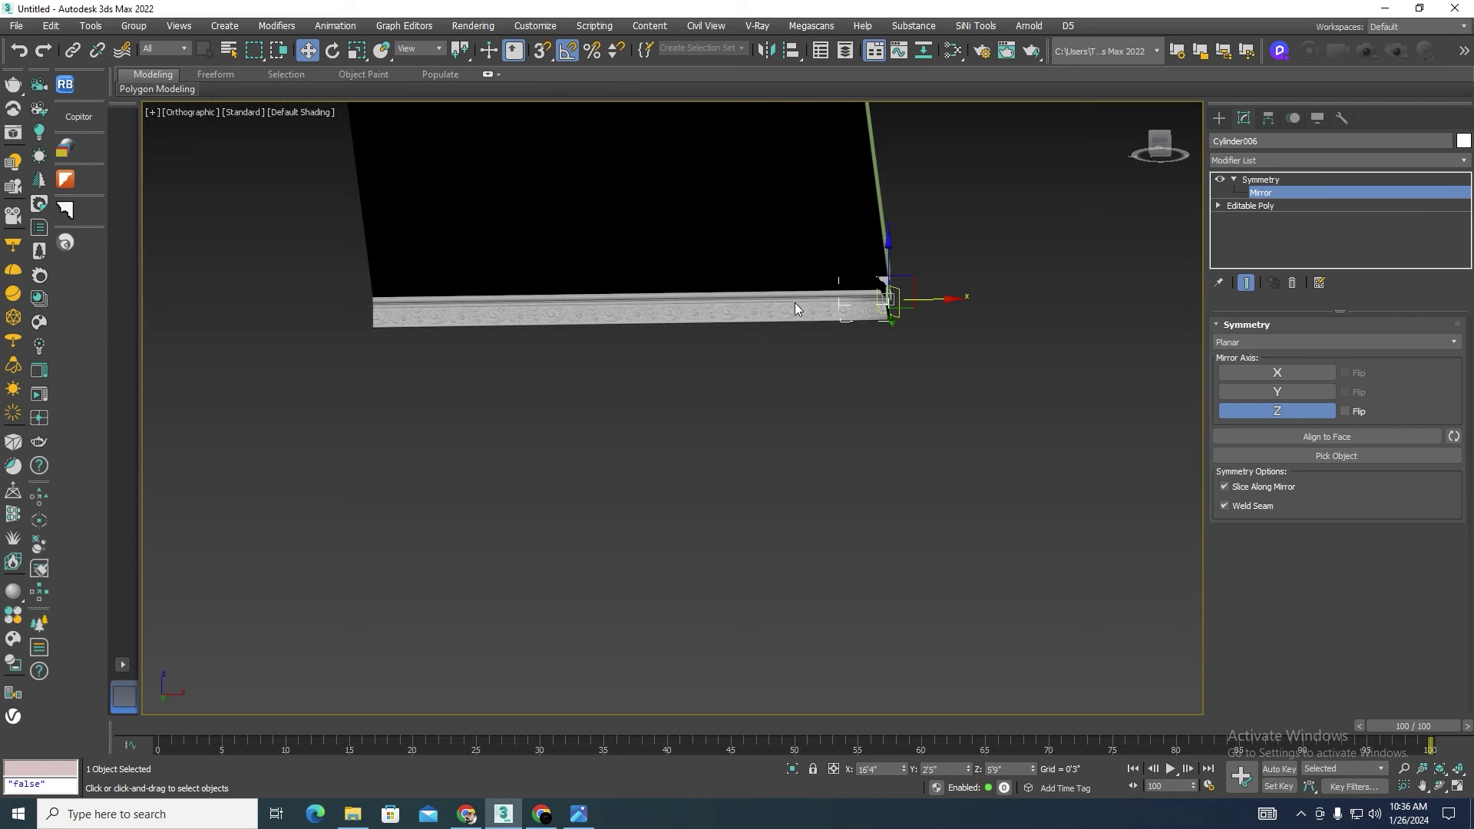
click(1276, 181)
shift+drag(923, 302, 243, 287)
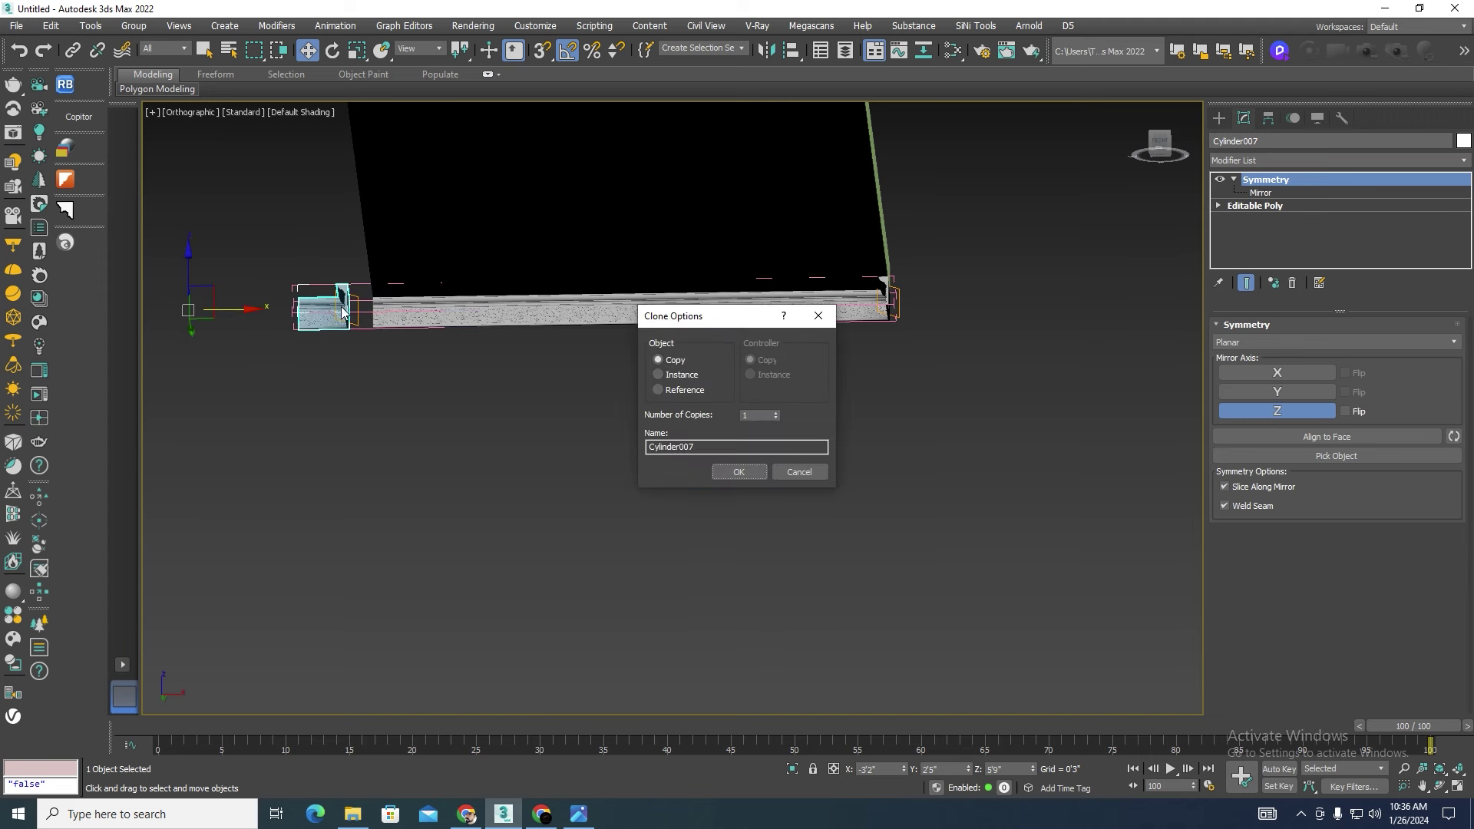
Step: Confirm the Copy clone, Cylinder007, at the left end and clear the selection
click(749, 474)
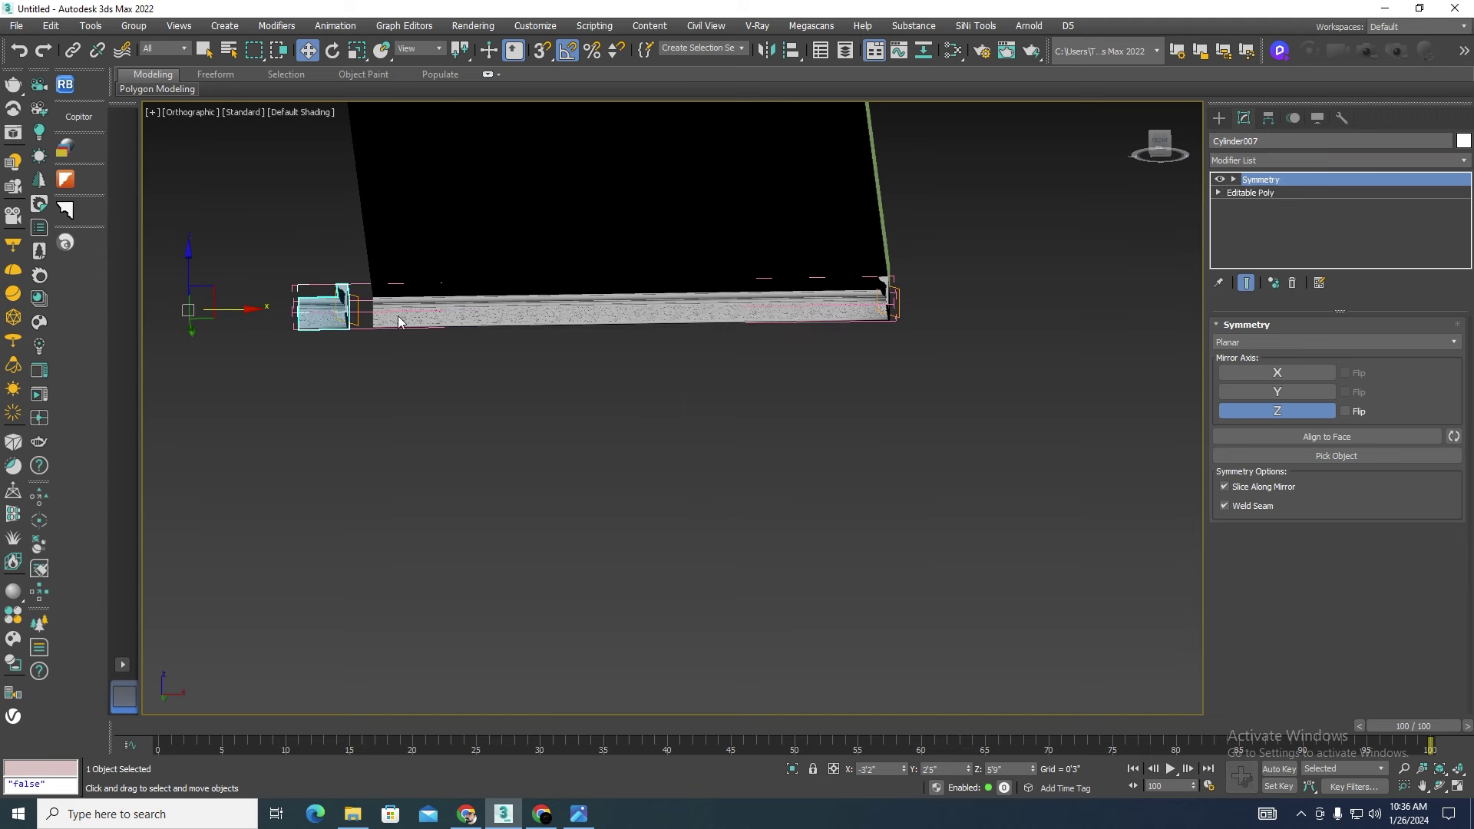
scroll(395, 318, up, 5)
click(414, 315)
click(227, 303)
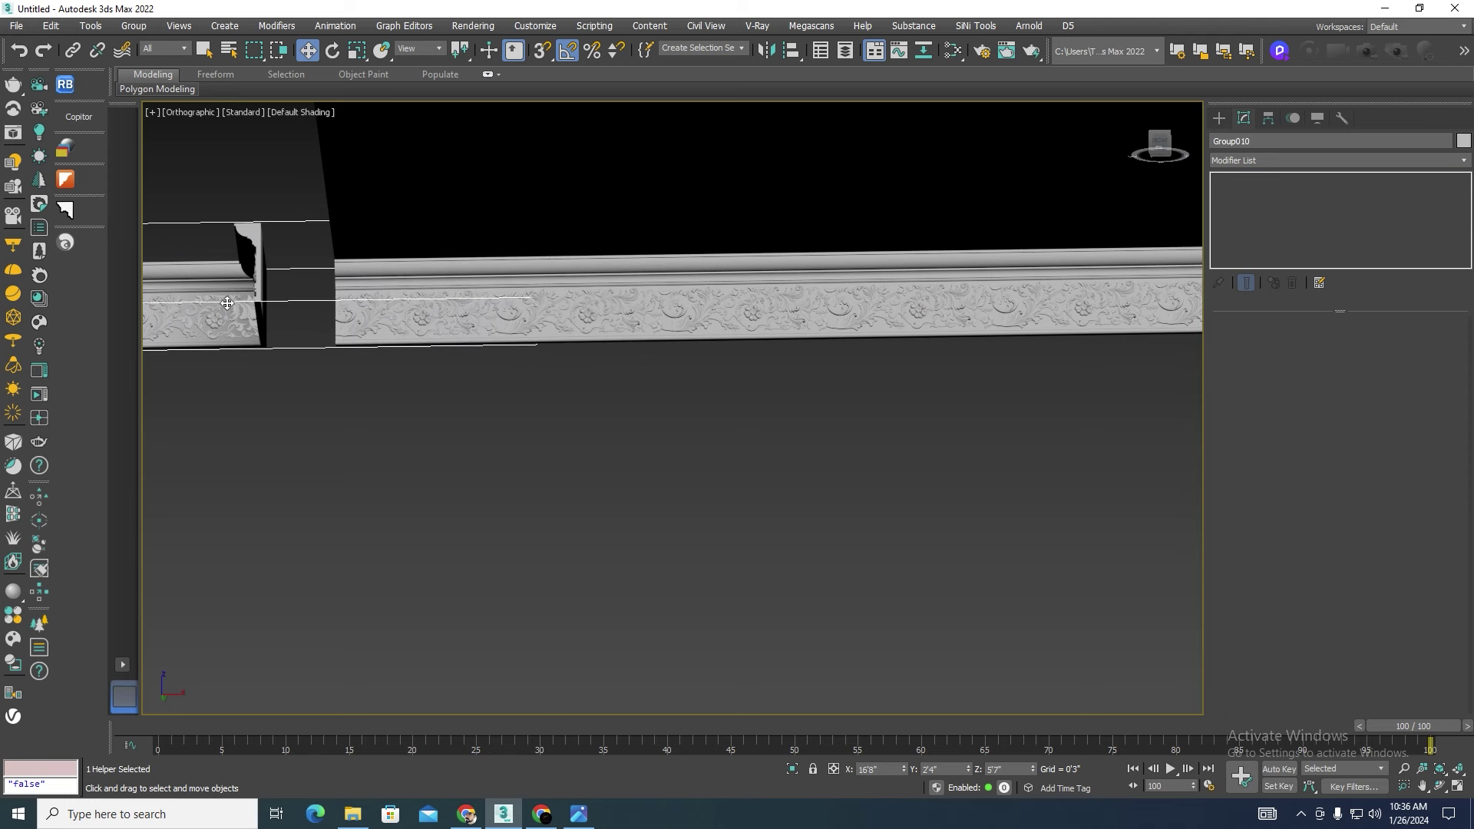
key(ctrl+d)
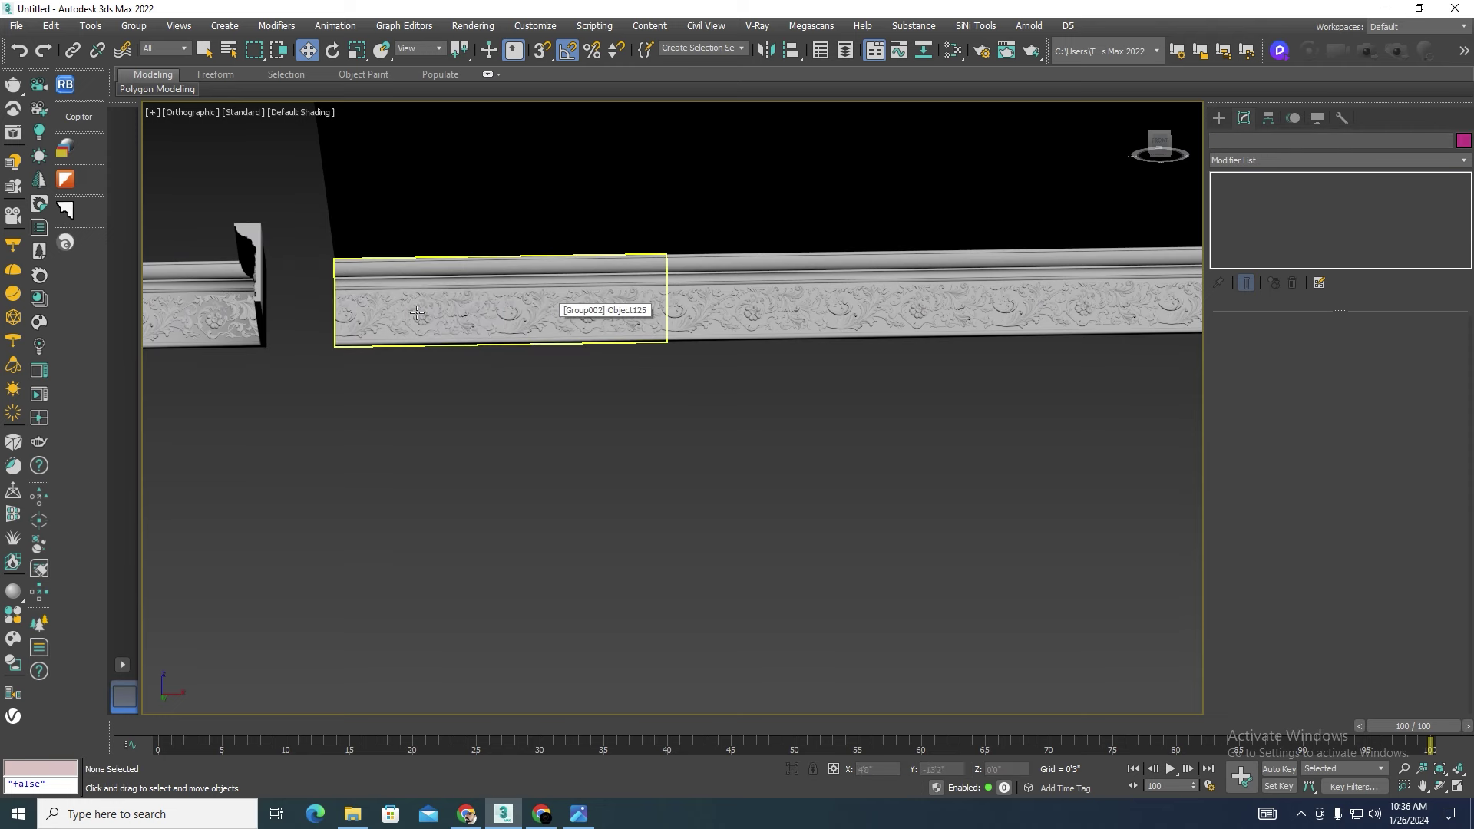
mouse_move(547, 312)
alt+middle_down()
mouse_move(364, 306)
mouse_move(699, 329)
alt+middle_up()
Step: Copy Cylinder006's Symmetry modifier and select the straight carved section Group002
click(614, 307)
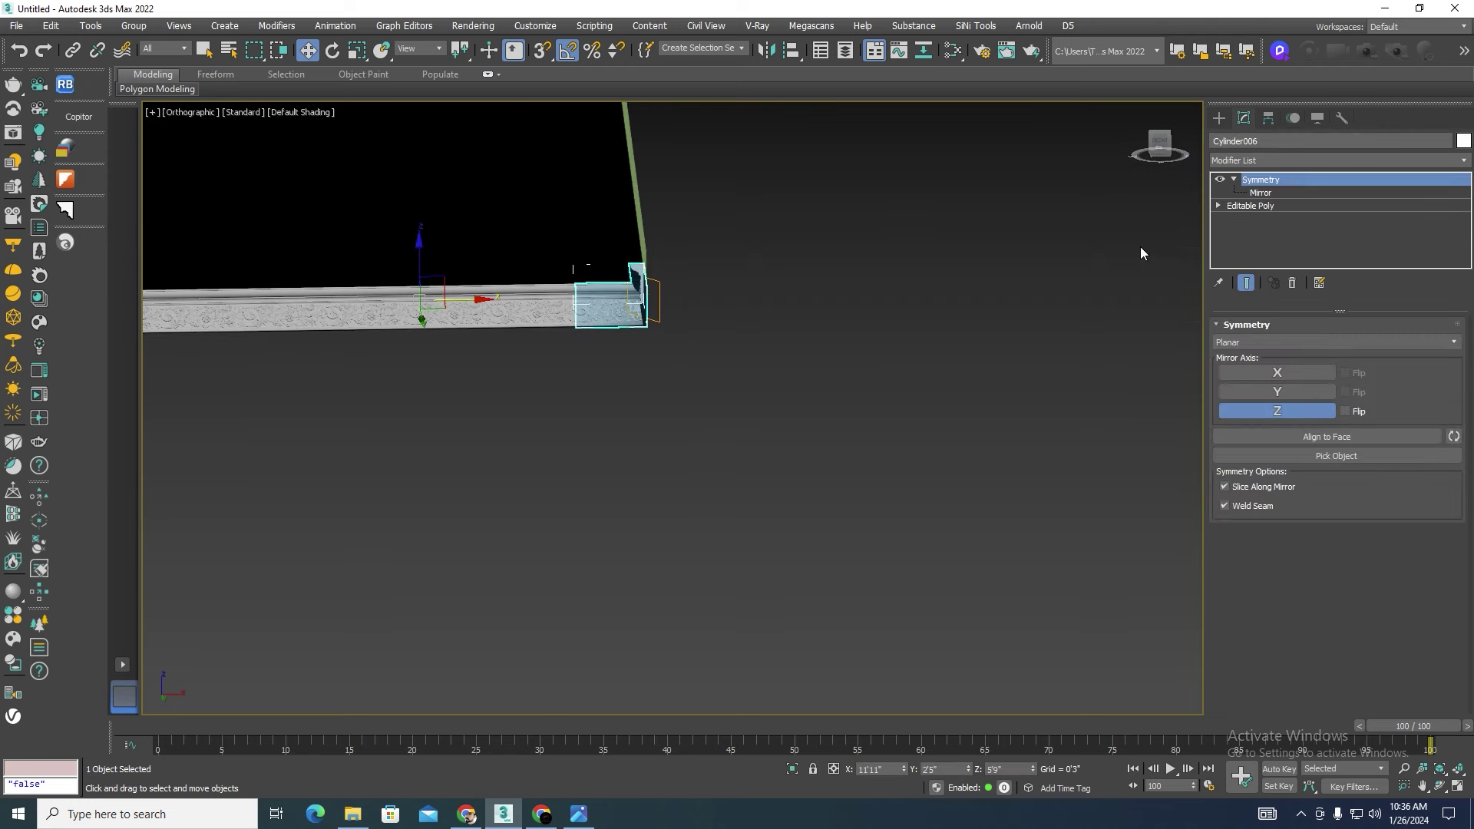
right_click(1297, 182)
click(1324, 247)
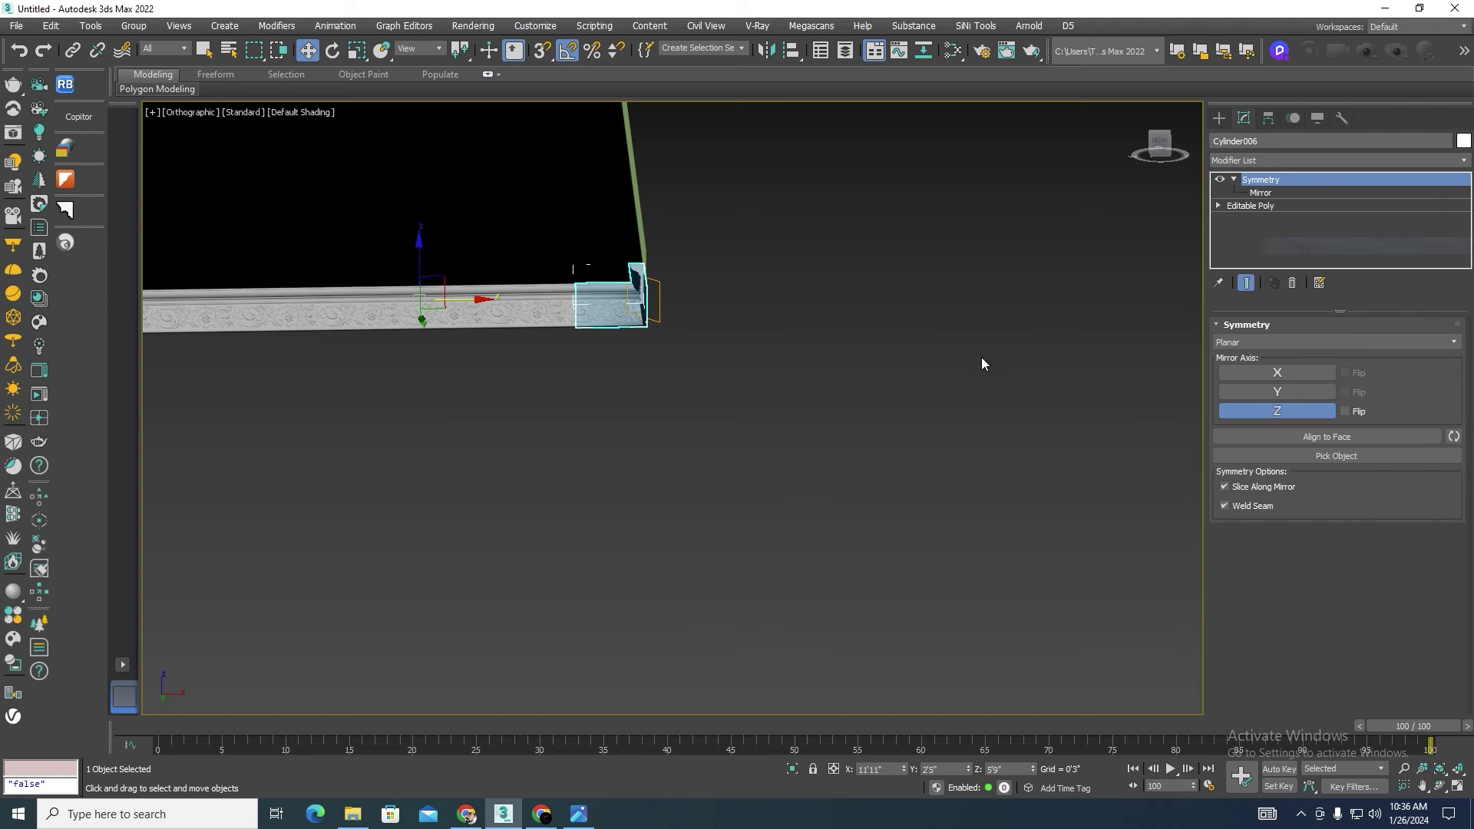
mouse_move(981, 357)
alt+middle_down()
mouse_move(611, 362)
mouse_move(694, 250)
alt+middle_up()
click(694, 250)
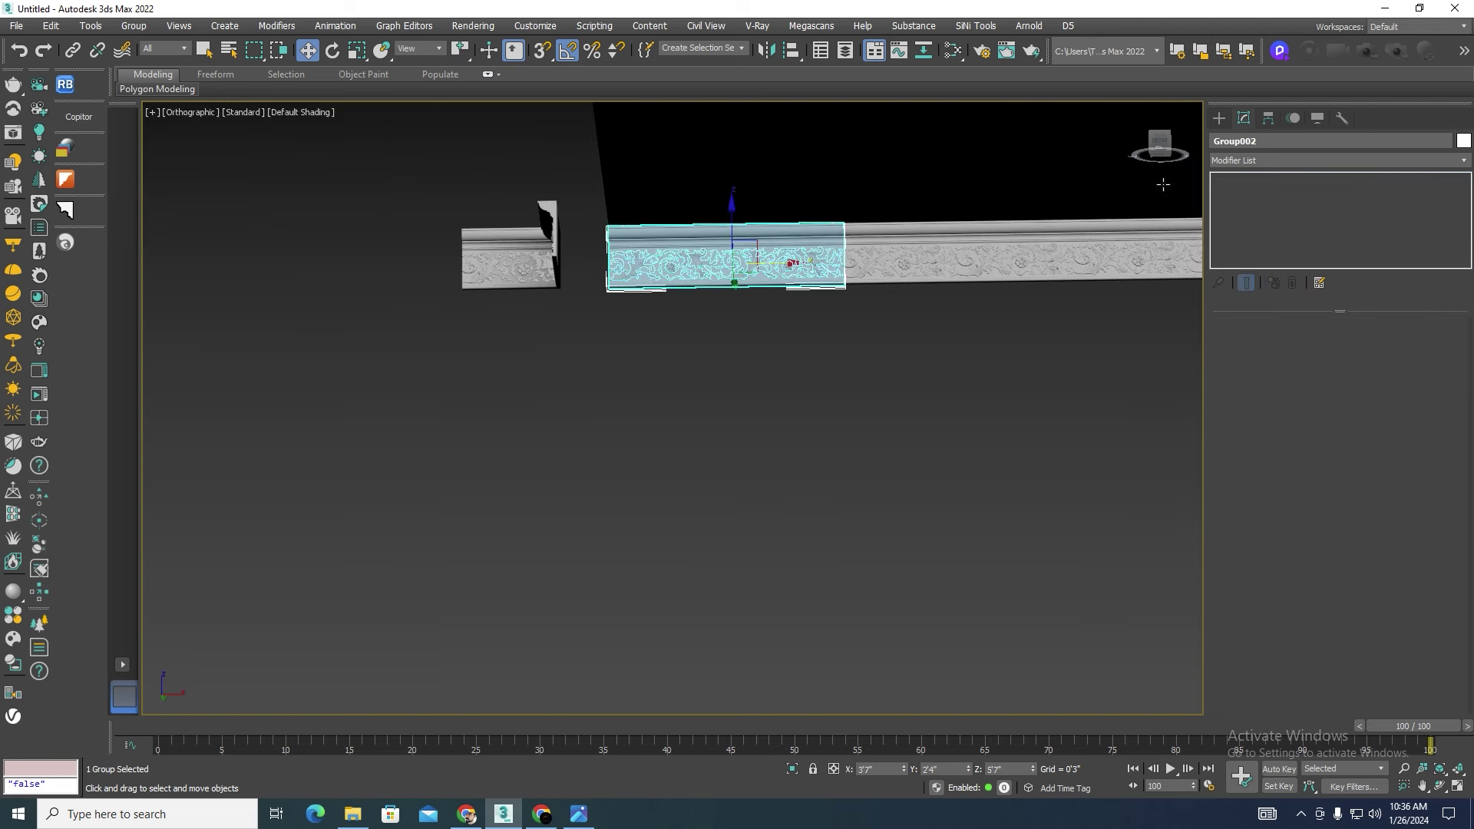
Step: Ungroup the carved section and attach its carving objects to Cylinder002
key(z)
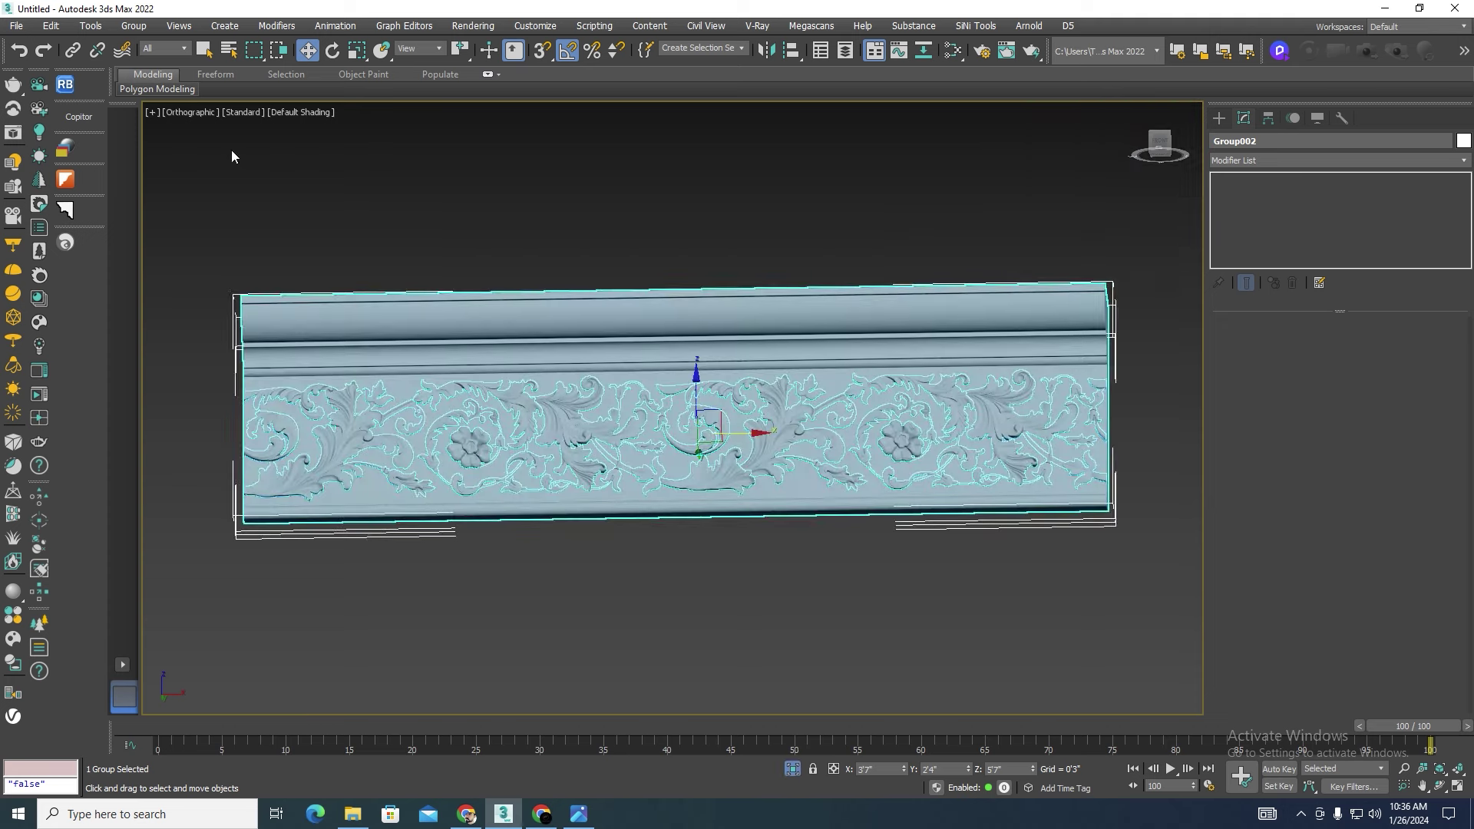
click(134, 25)
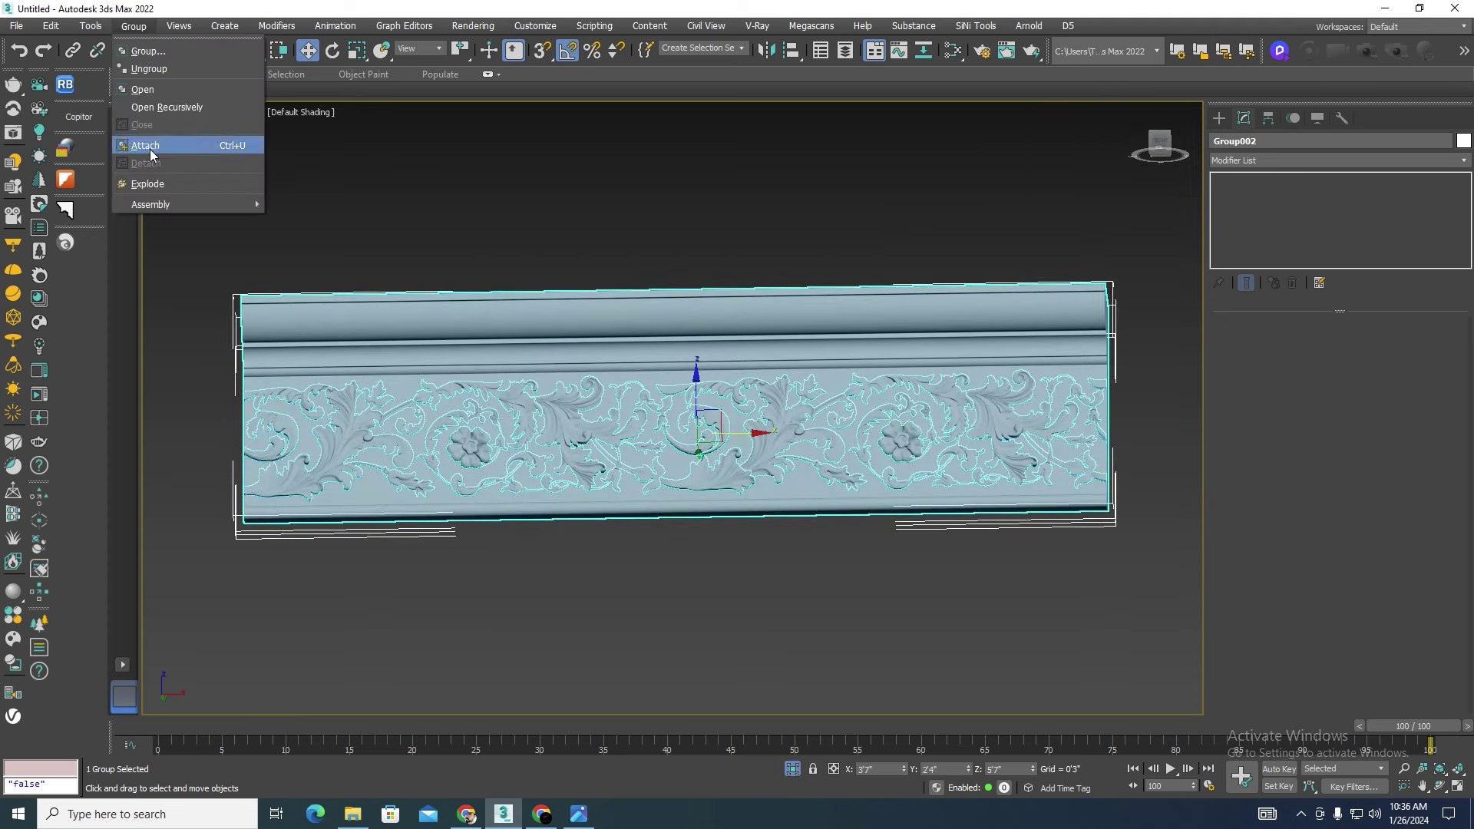
click(146, 69)
click(957, 294)
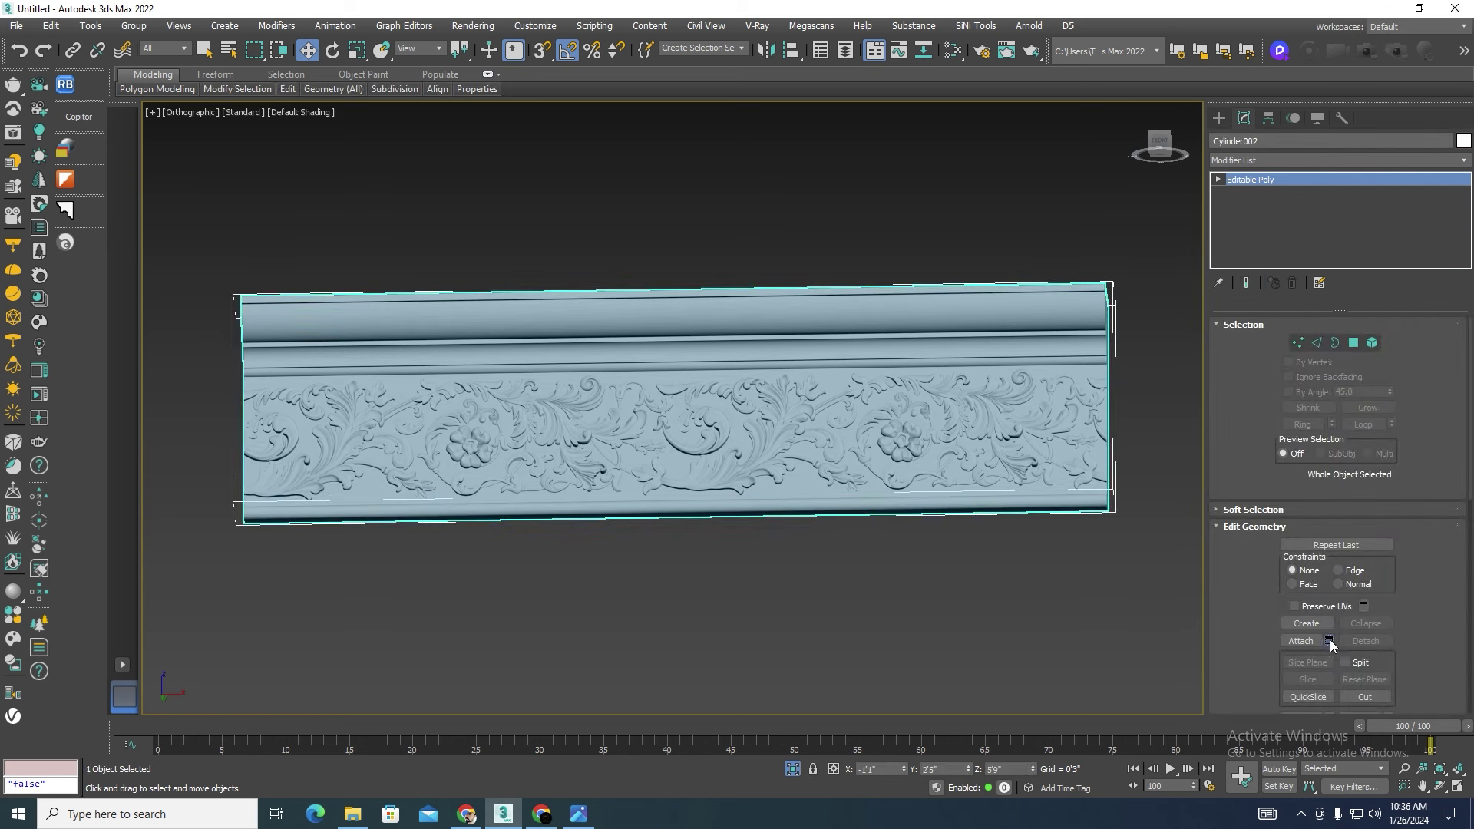
click(1329, 640)
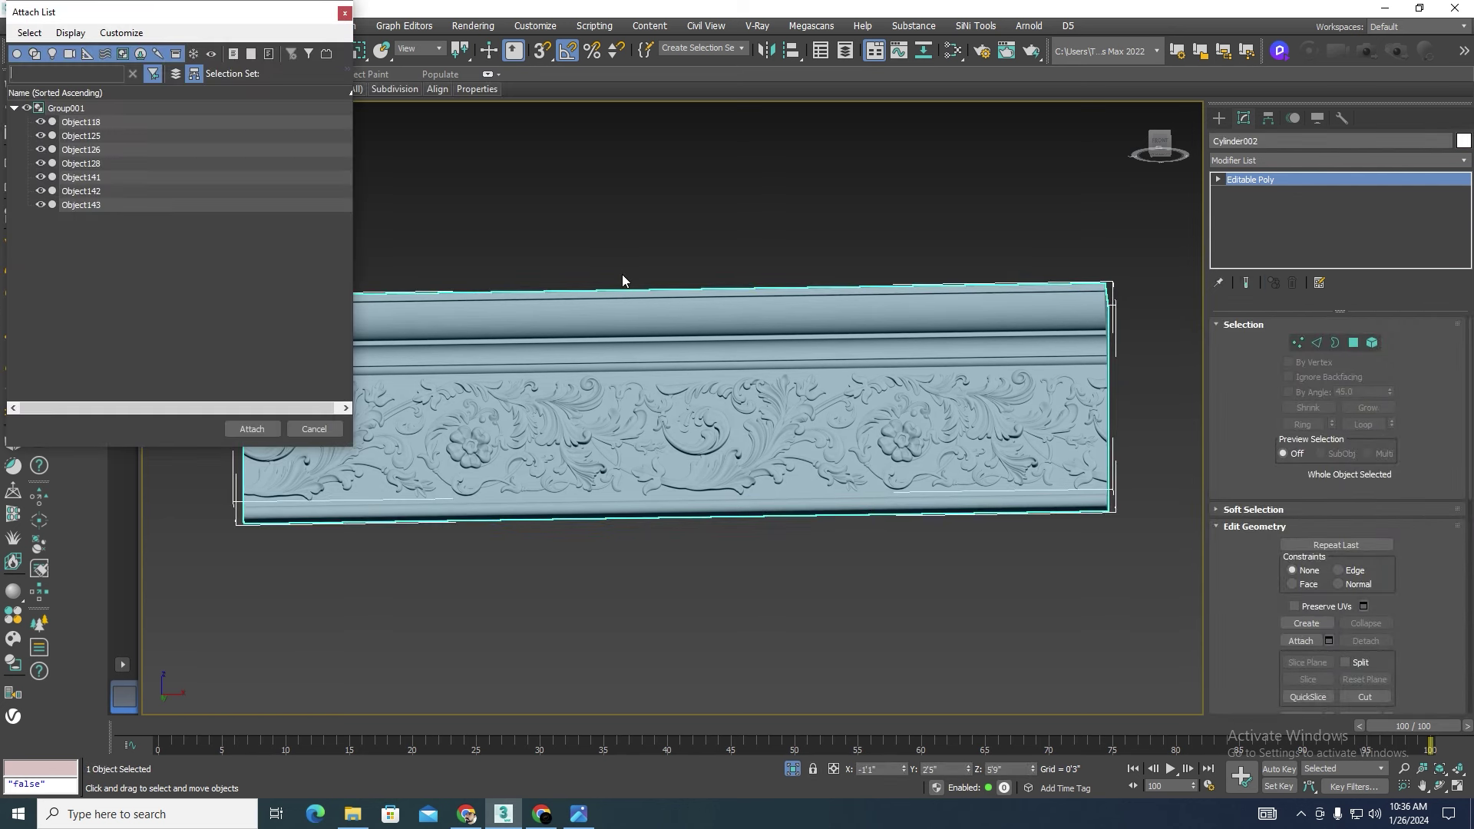
click(242, 430)
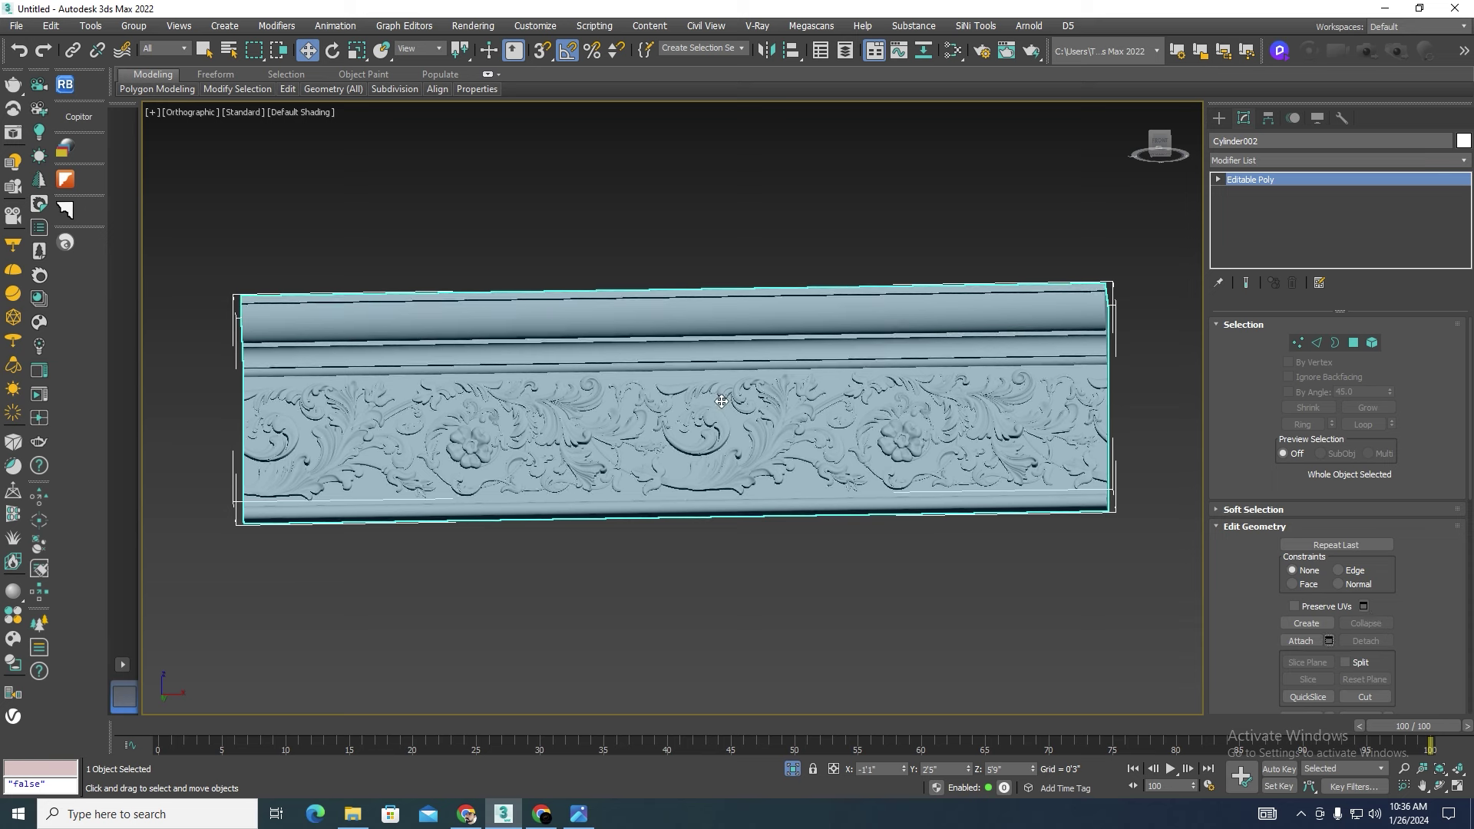
click(791, 769)
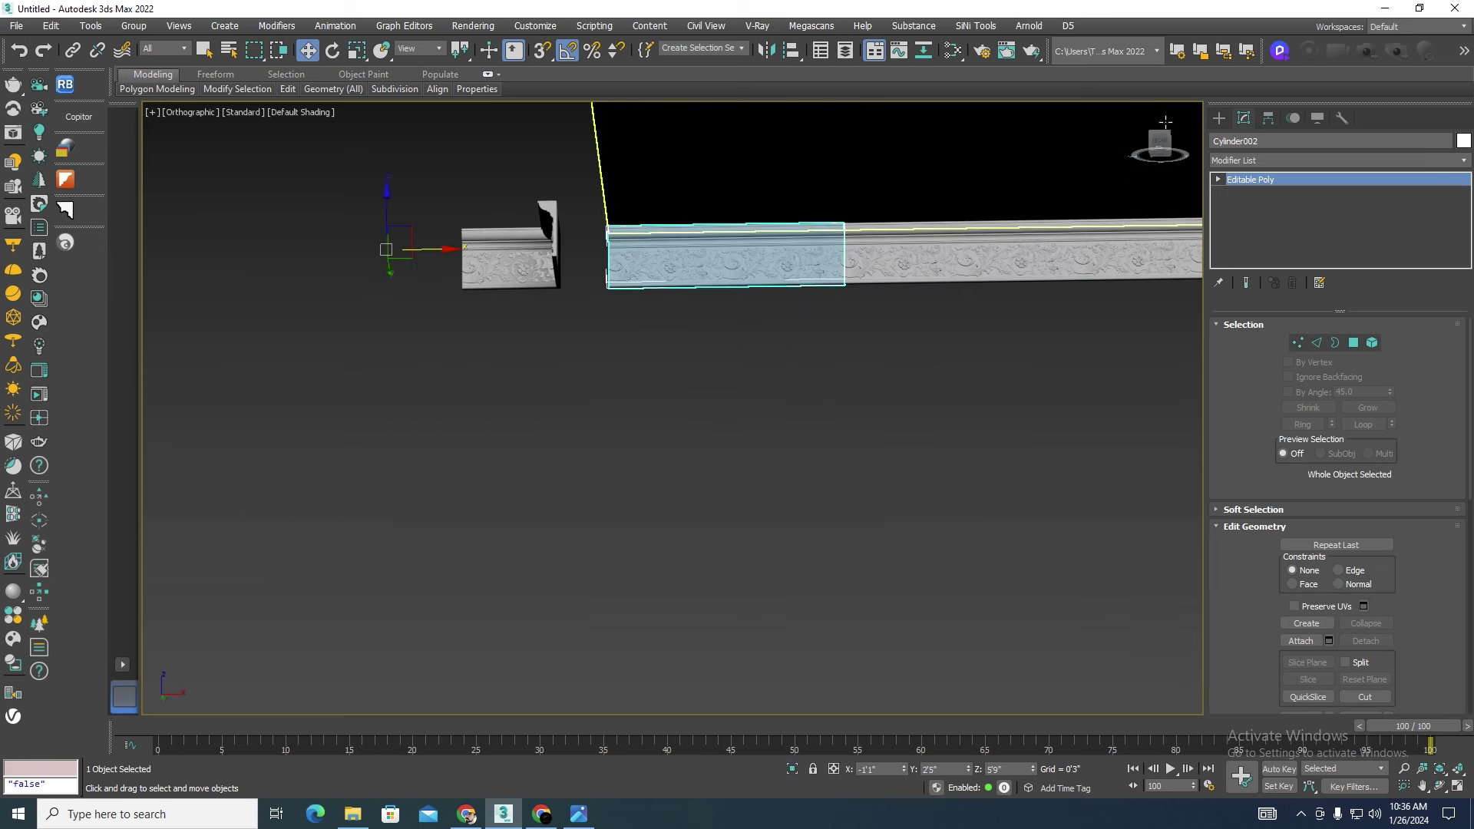
Step: Centre Cylinder002's pivot on the object and paste the Symmetry modifier onto it
click(1268, 118)
click(1336, 224)
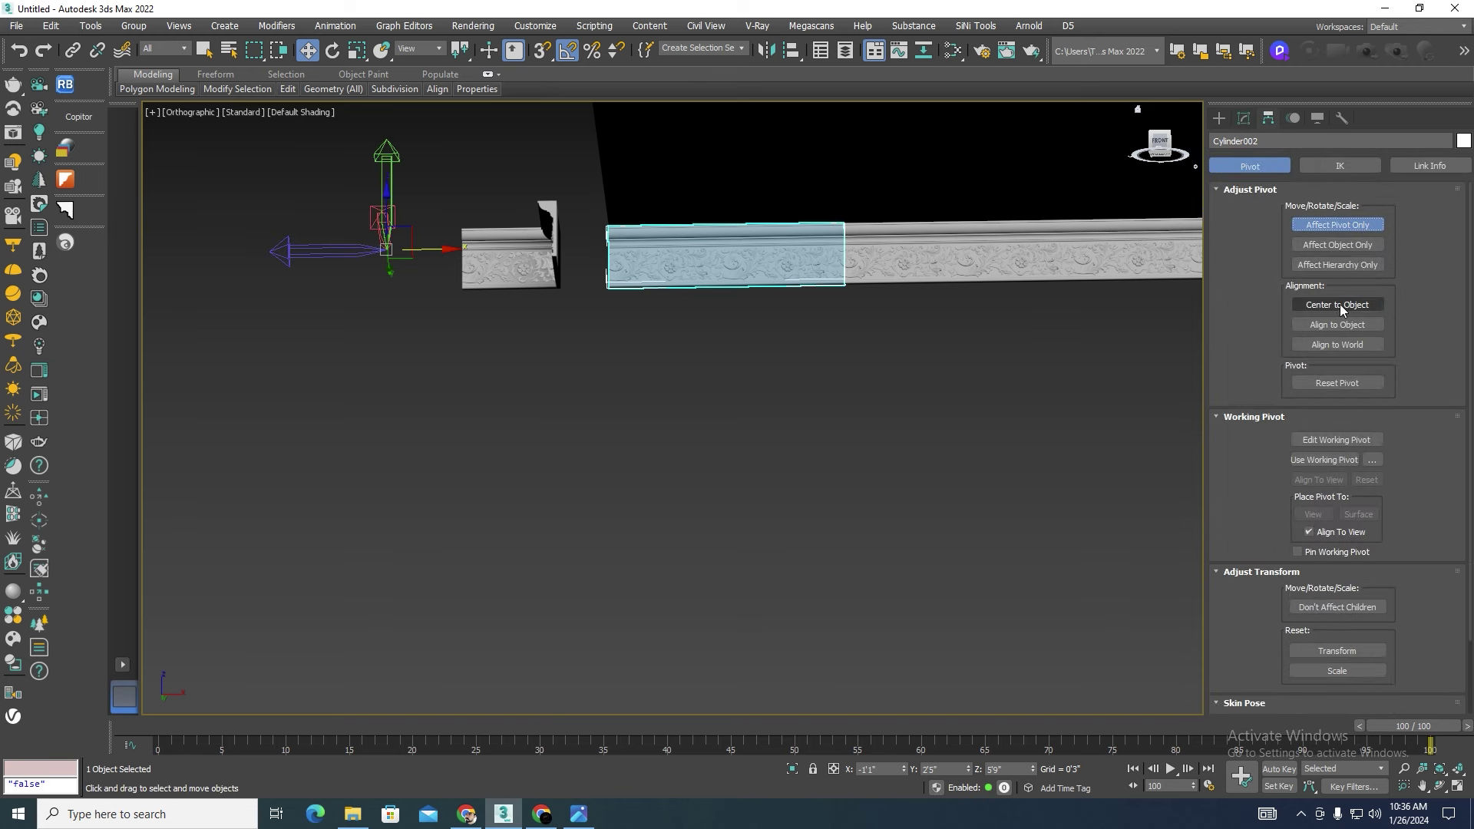
click(1337, 305)
click(1328, 226)
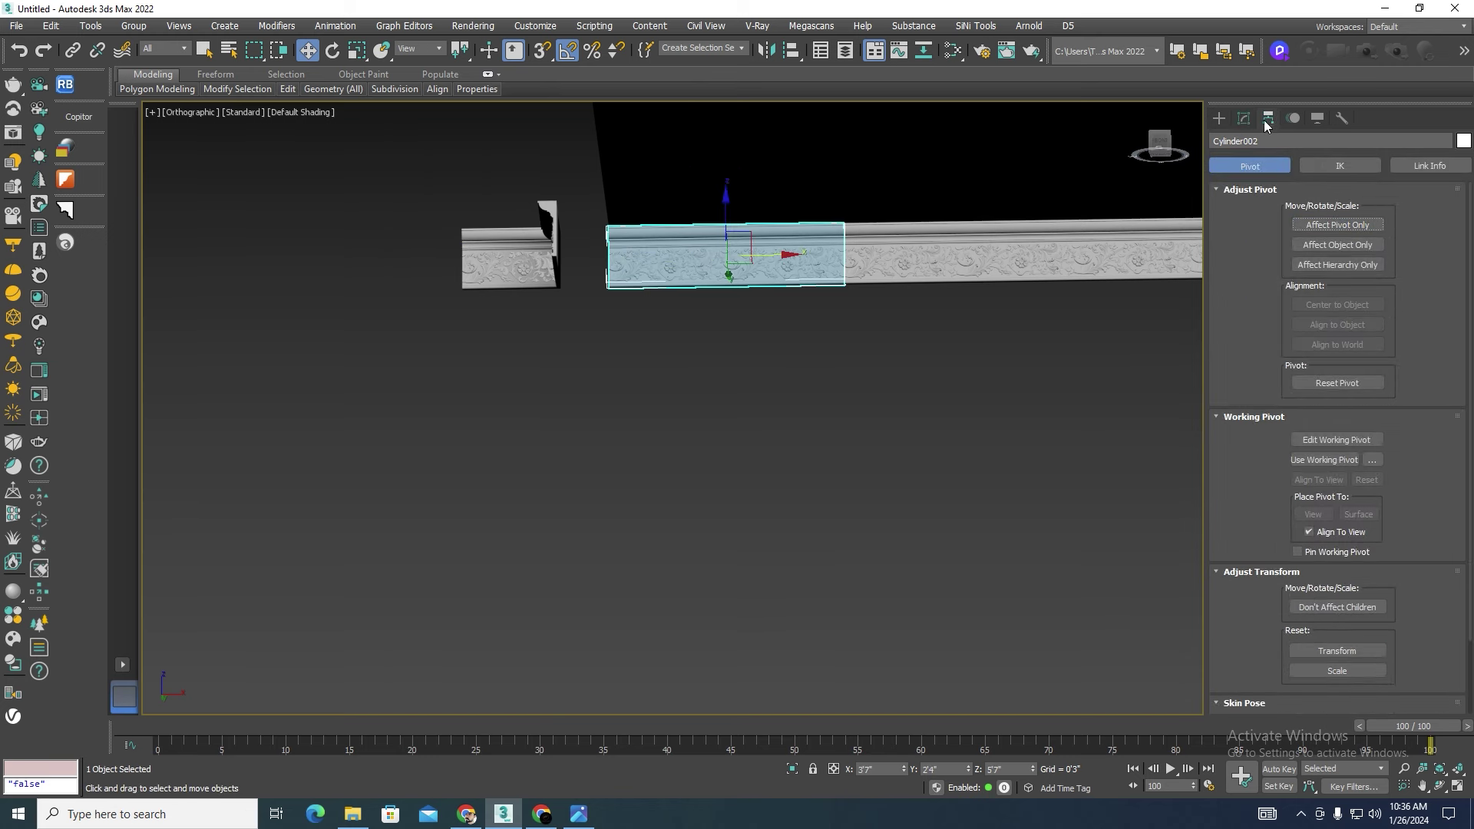
click(1244, 119)
right_click(1318, 181)
click(1350, 191)
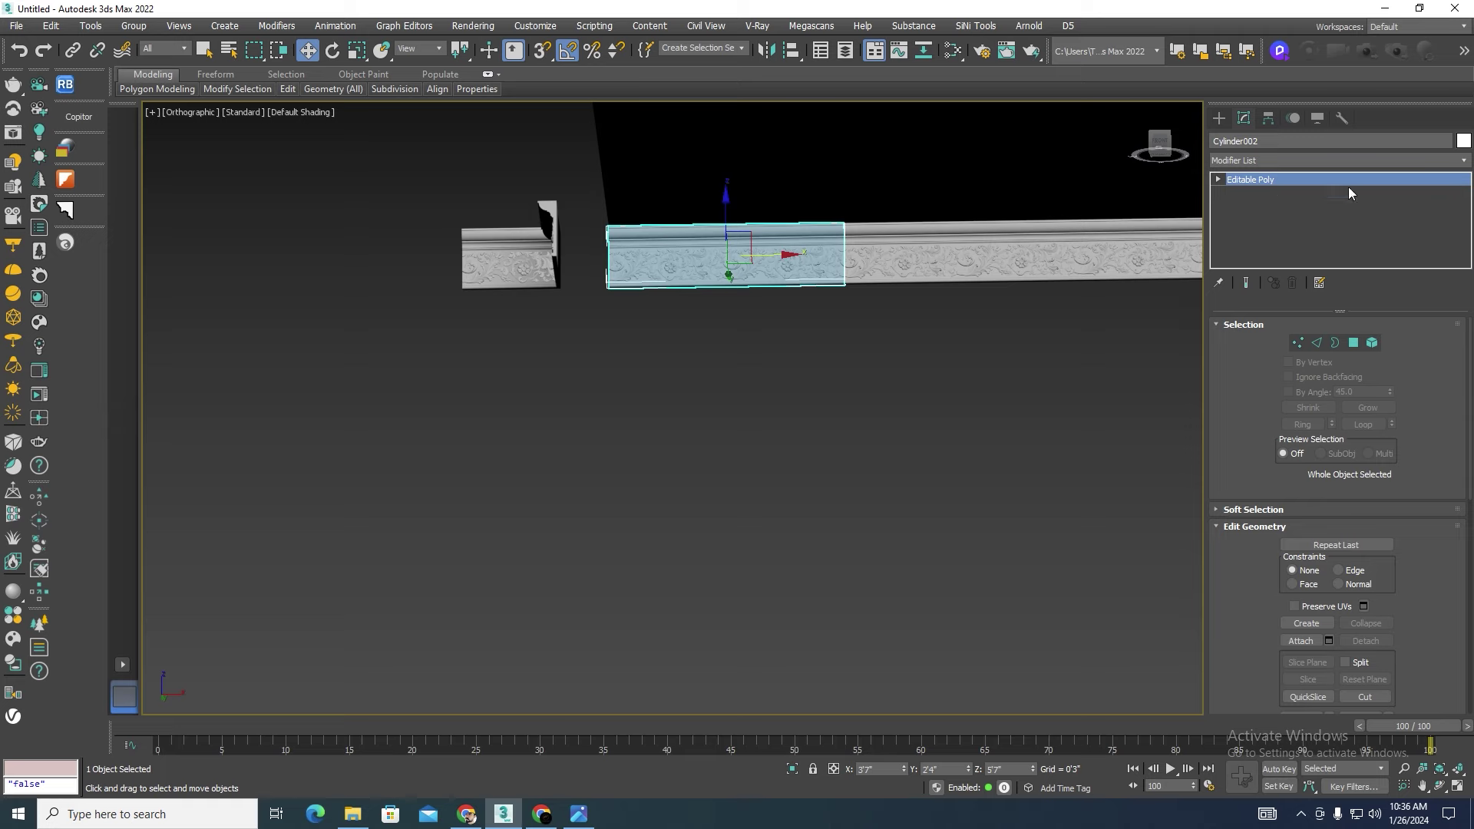
scroll(751, 238, up, 2)
Step: Rotate Cylinder002's Symmetry mirror plane so the carved corner forms a mitred return
scroll(716, 305, down, 3)
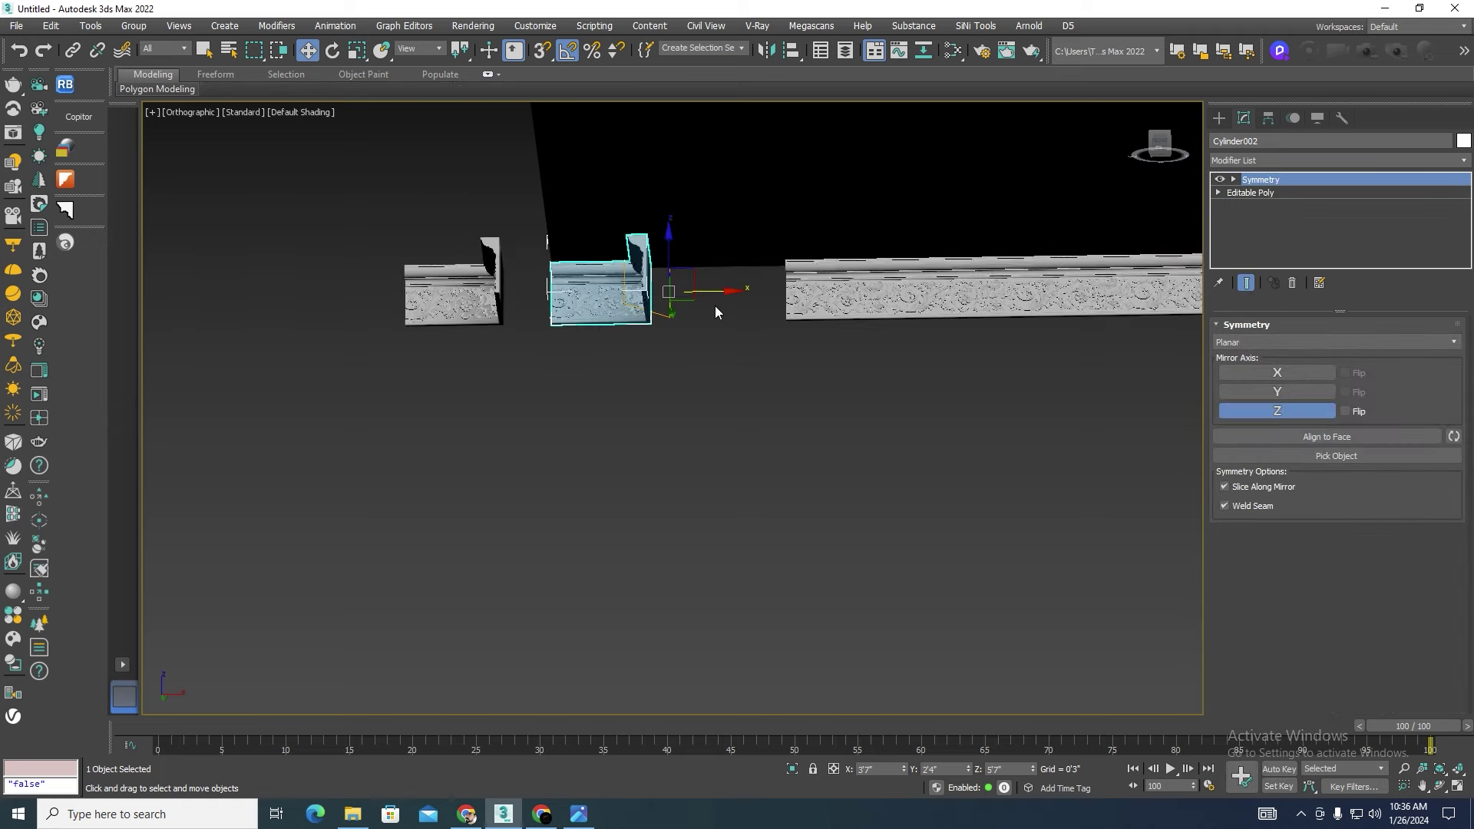
mouse_move(720, 316)
alt+middle_down()
mouse_move(845, 309)
mouse_move(829, 313)
mouse_move(918, 538)
alt+middle_up()
mouse_move(669, 505)
alt+middle_down()
mouse_move(609, 517)
mouse_move(731, 371)
mouse_move(665, 320)
alt+middle_up()
scroll(665, 319, up, 3)
click(1232, 180)
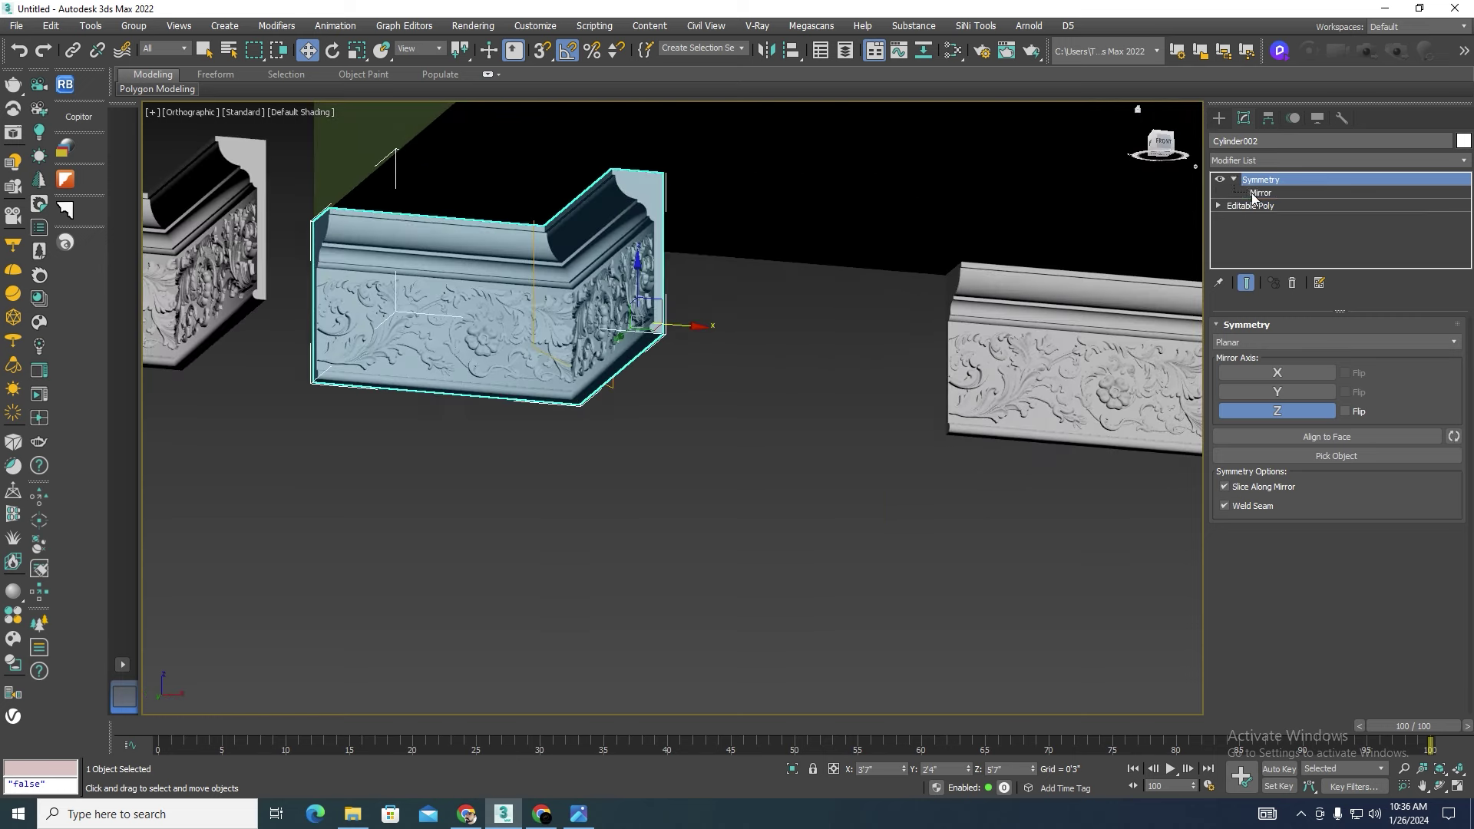
click(1260, 193)
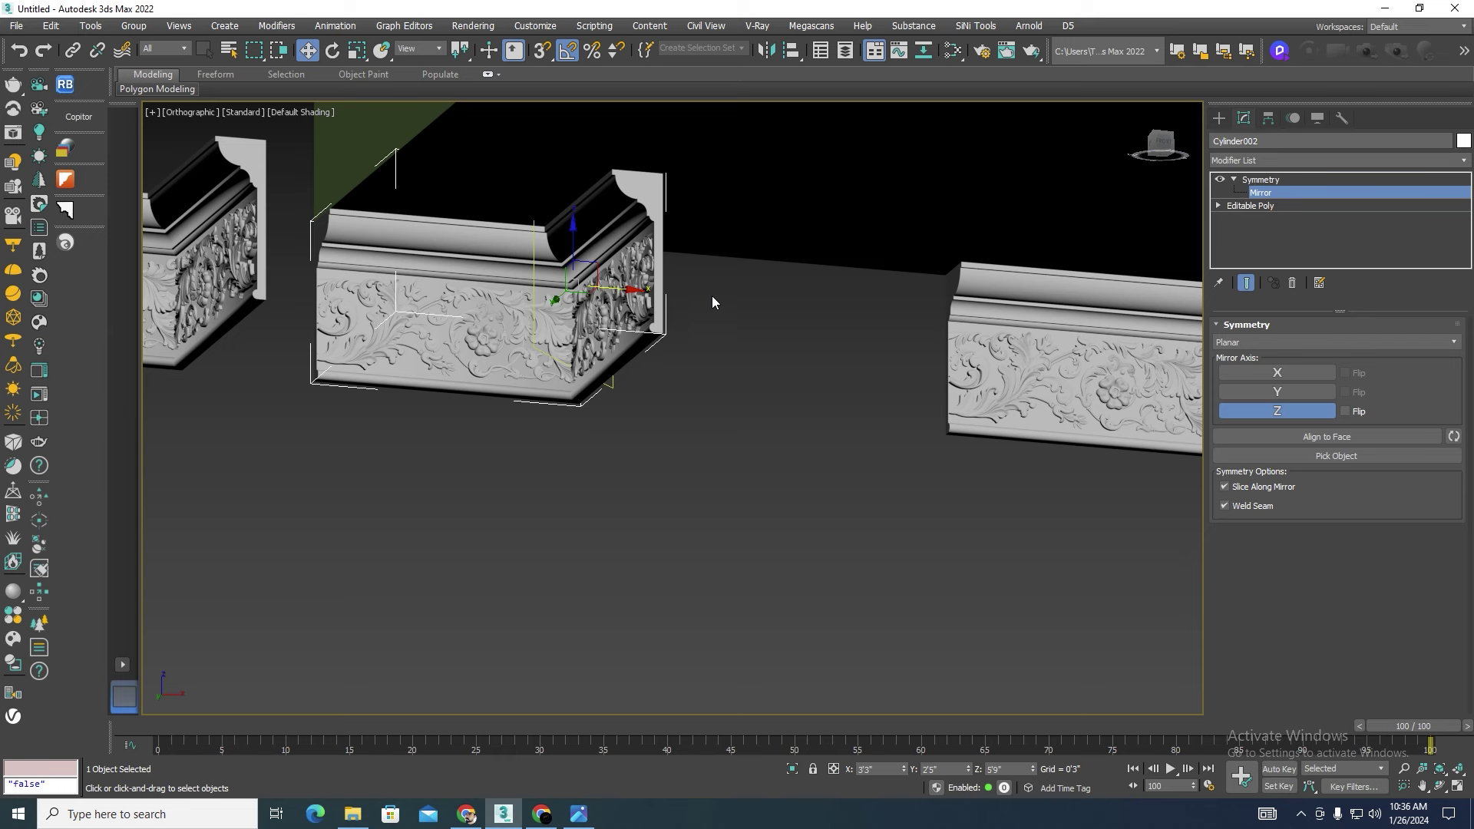
key(e)
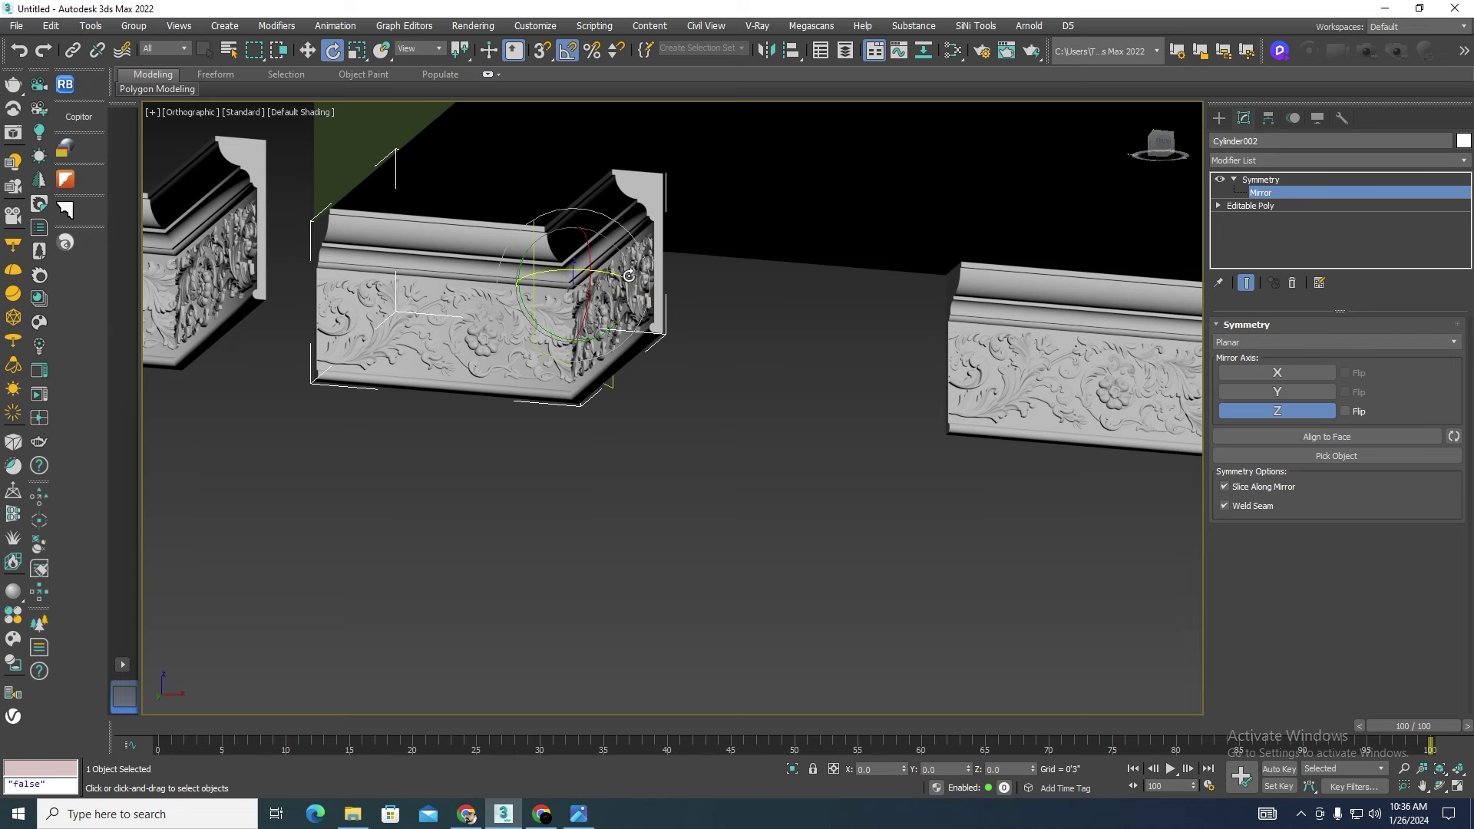
drag(629, 276, 612, 272)
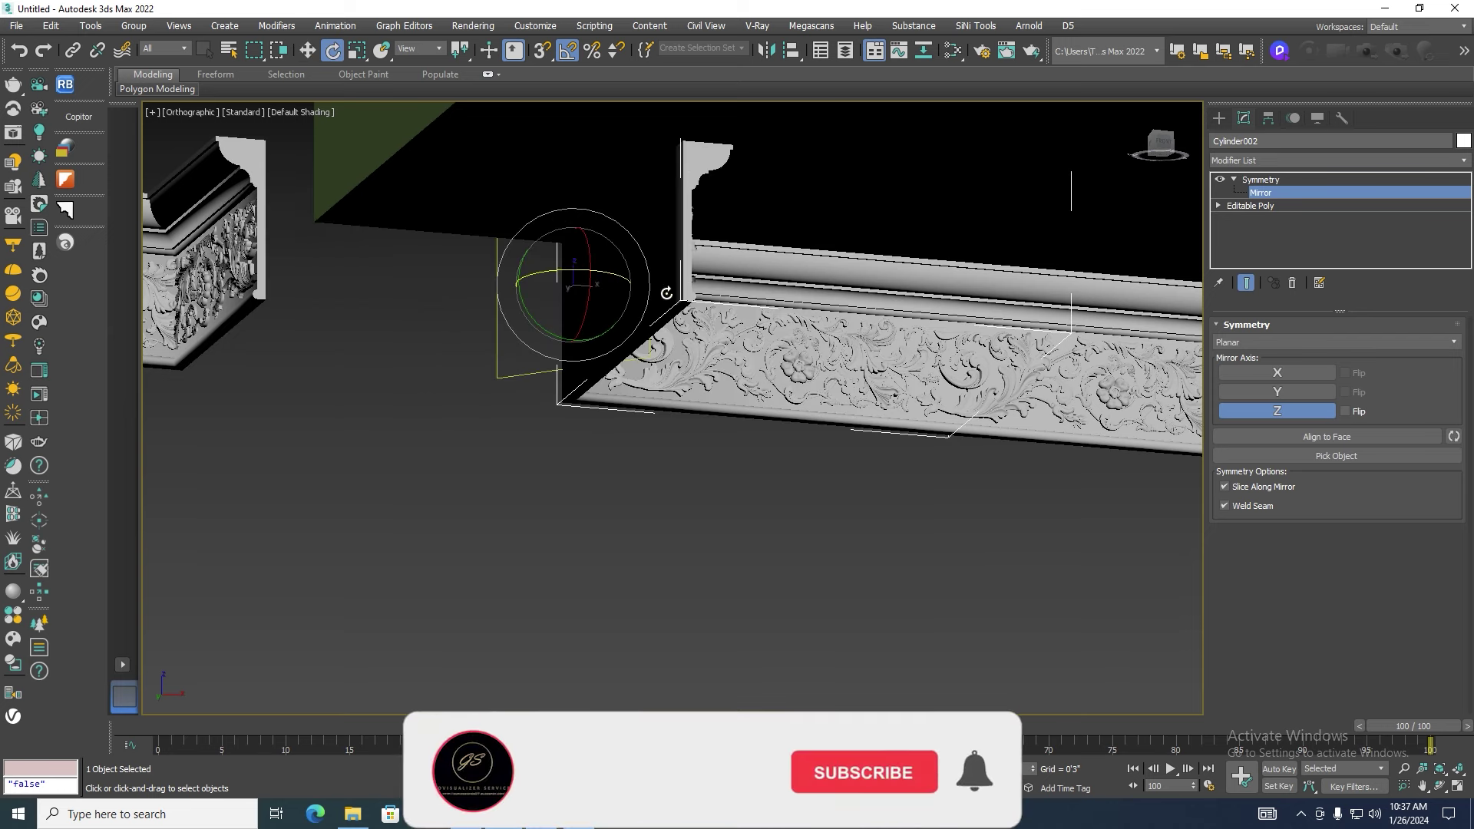
Step: Move the mirror plane left along X to close the corner at the ceiling's edge
scroll(737, 368, down, 5)
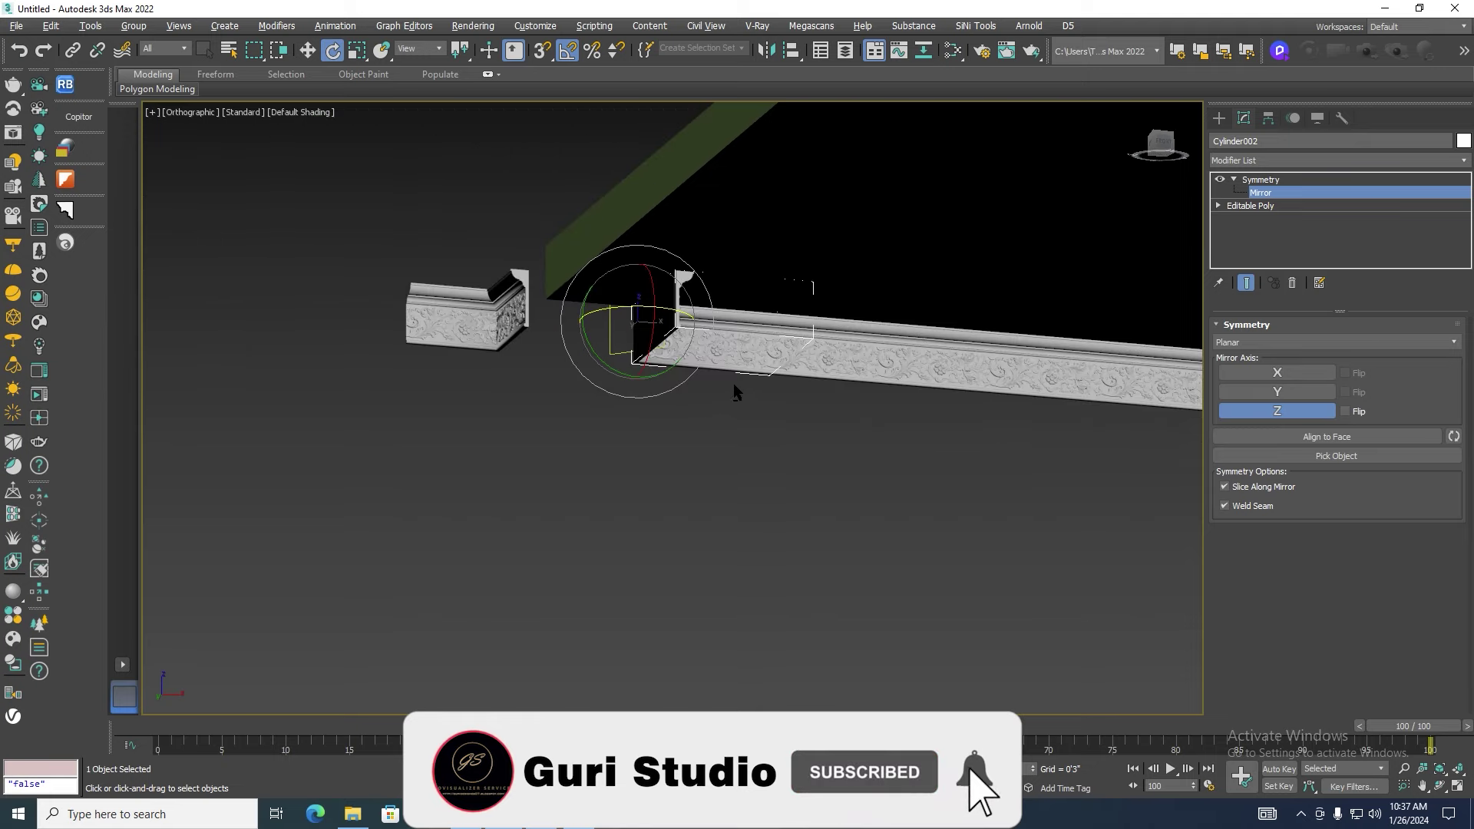
scroll(699, 365, down, 2)
scroll(697, 364, up, 3)
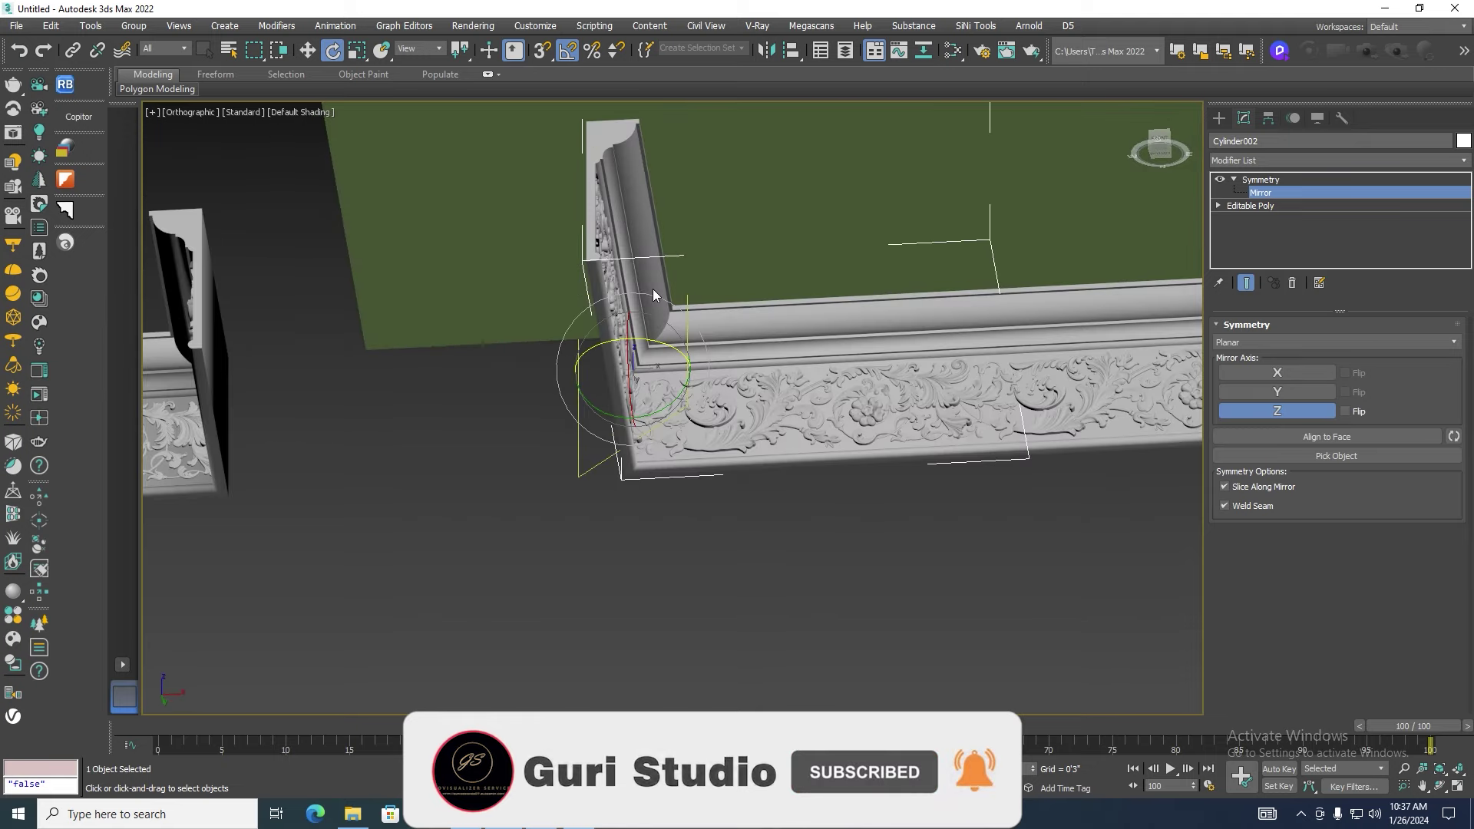
key(w)
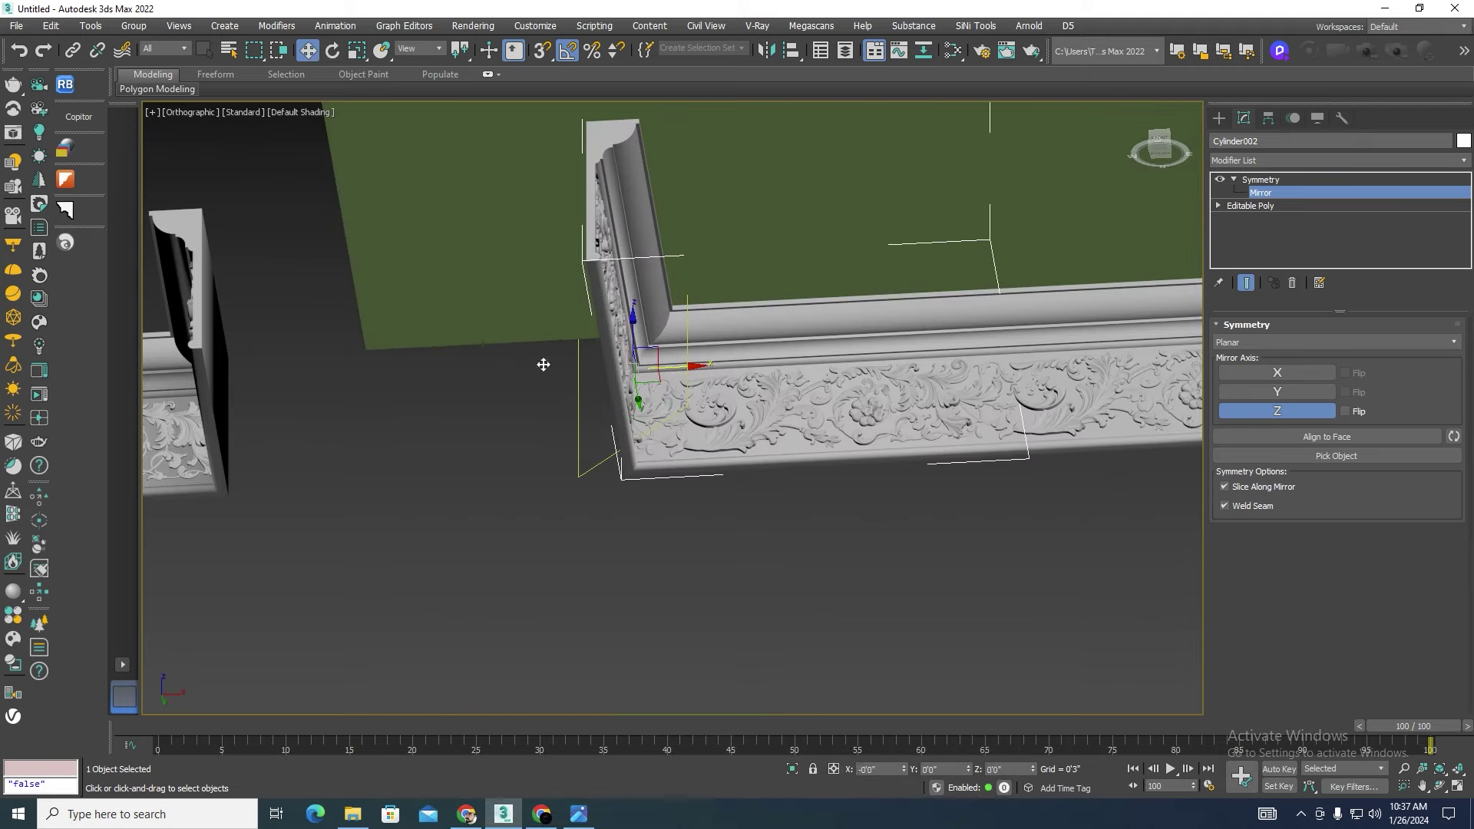
mouse_move(458, 349)
mouse_down()
mouse_move(380, 345)
mouse_move(419, 350)
mouse_up()
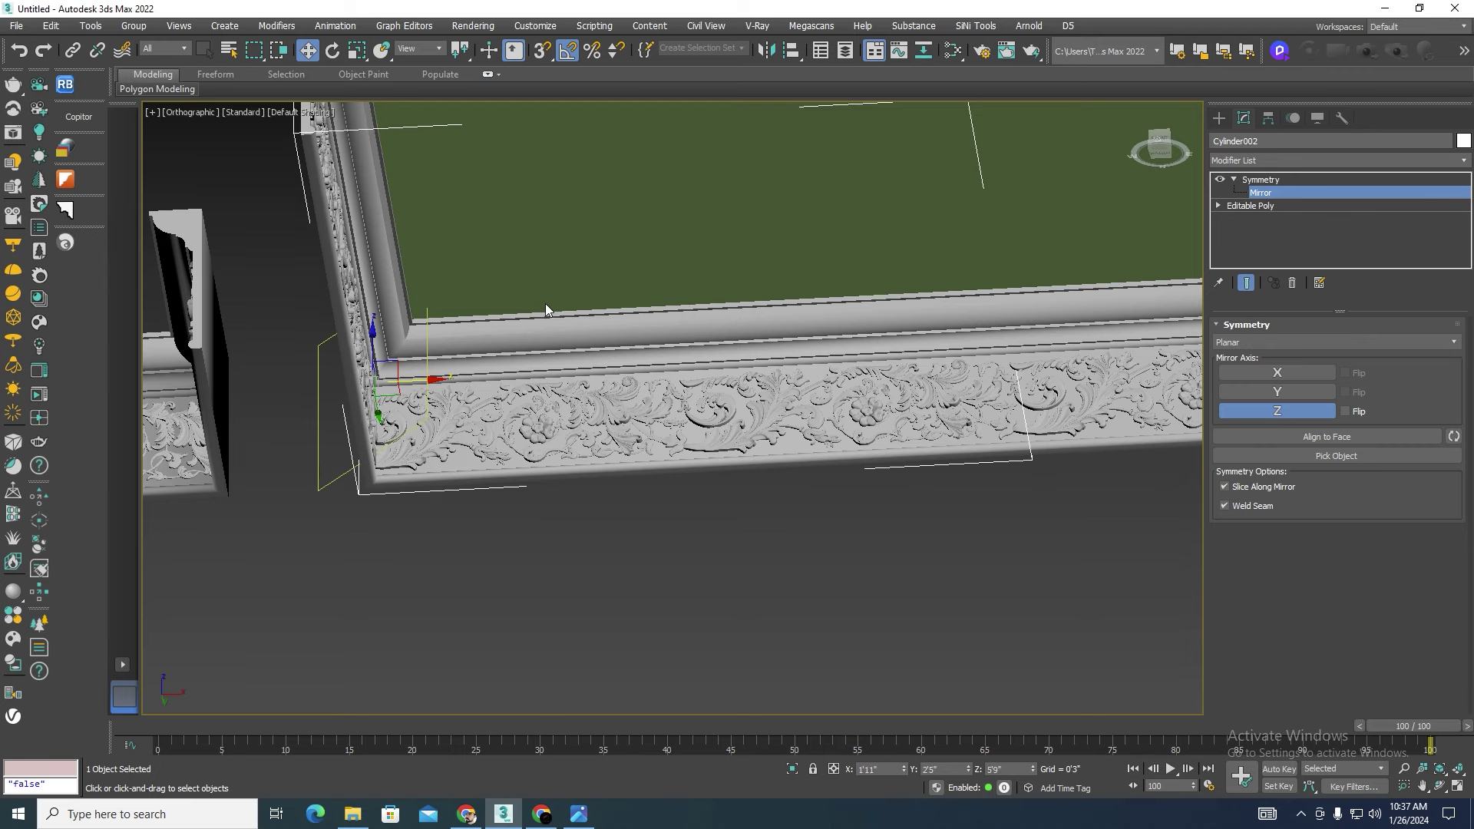
scroll(546, 309, down, 5)
mouse_move(563, 347)
alt+middle_down()
mouse_move(588, 335)
mouse_move(719, 376)
mouse_move(614, 366)
mouse_move(667, 349)
alt+middle_up()
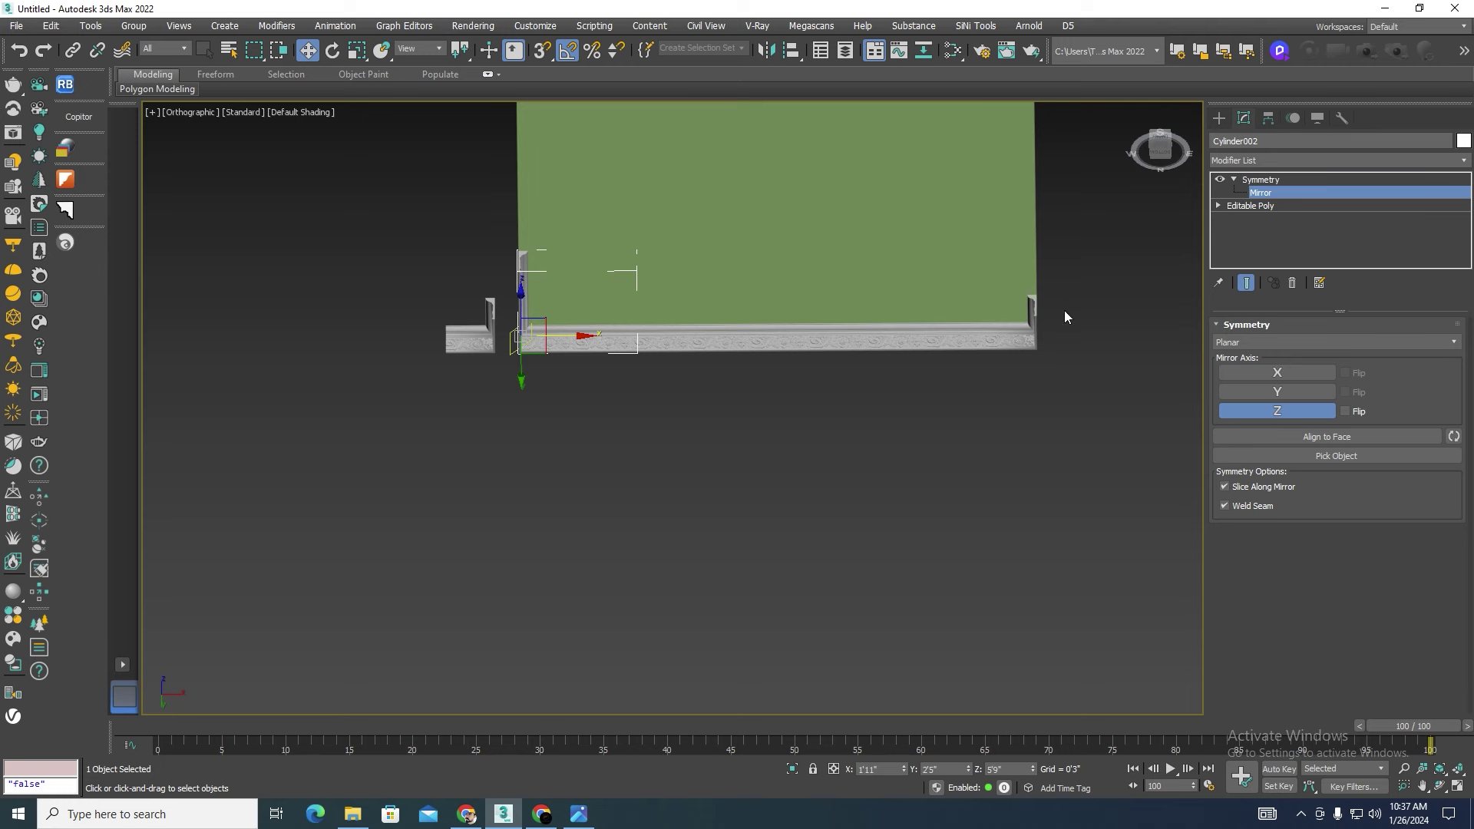
Step: Exit the Symmetry mirror level and deselect Cylinder002
scroll(997, 316, up, 2)
scroll(959, 330, up, 1)
scroll(811, 344, down, 3)
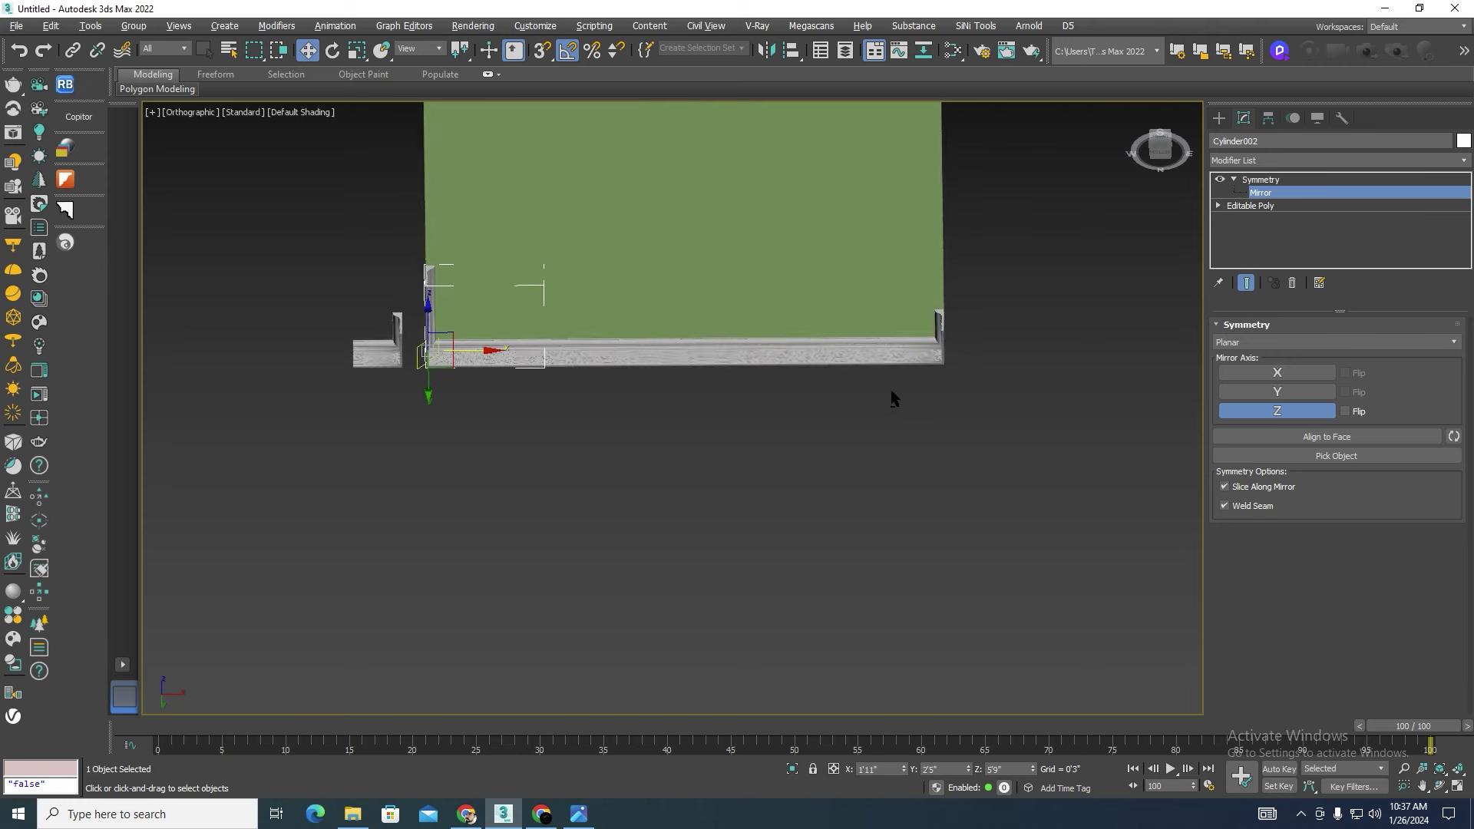
mouse_move(891, 389)
alt+middle_down()
mouse_move(869, 389)
mouse_move(880, 442)
alt+middle_up()
mouse_move(1002, 324)
alt+middle_down()
mouse_move(988, 335)
mouse_move(1006, 330)
alt+middle_up()
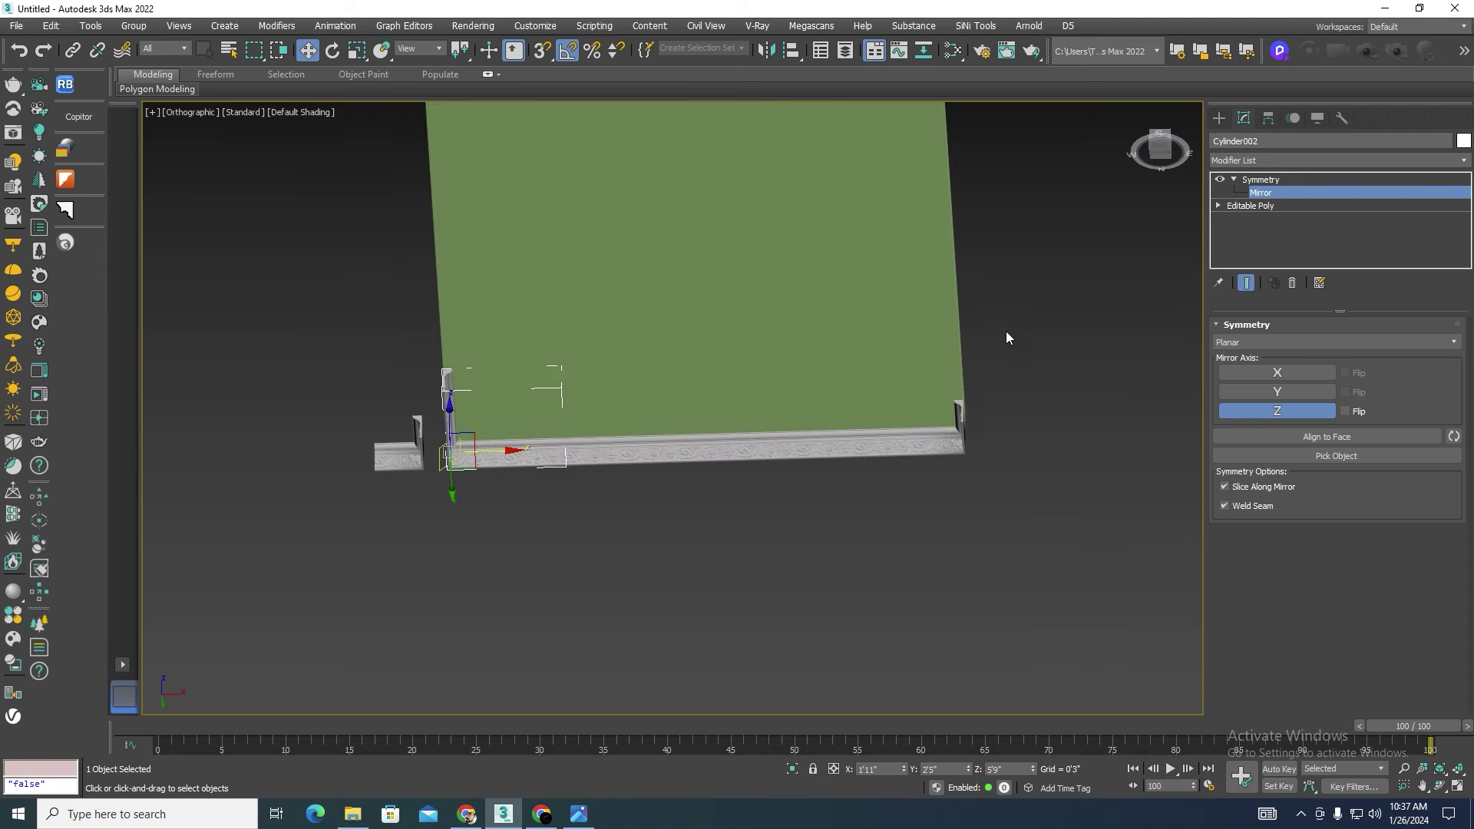
drag(1002, 298, 536, 490)
click(1267, 193)
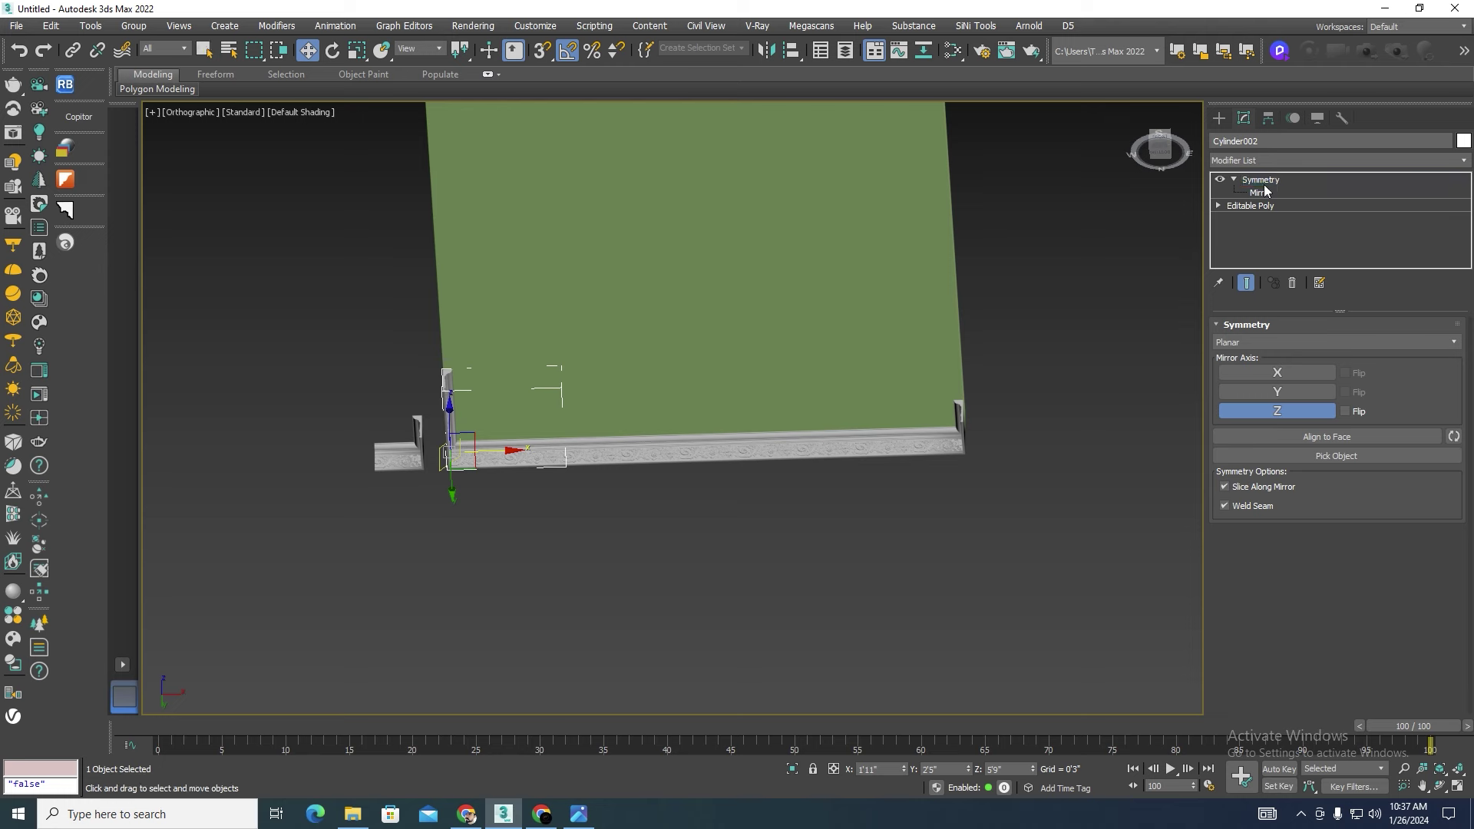
click(1071, 321)
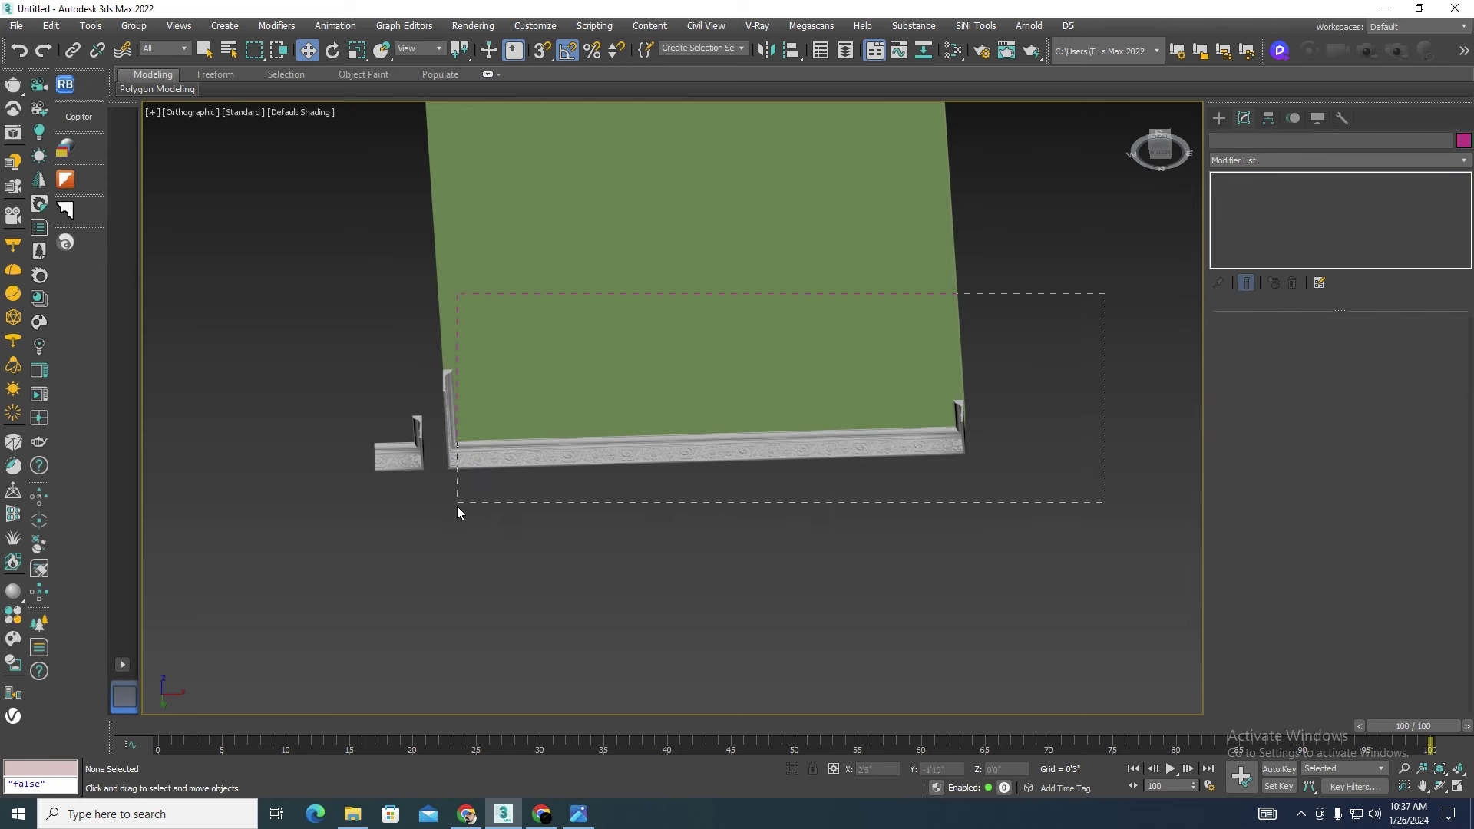
Step: Isolate the moulding pieces, hiding the wall, and view them from Top then at an angle
drag(458, 513, 458, 512)
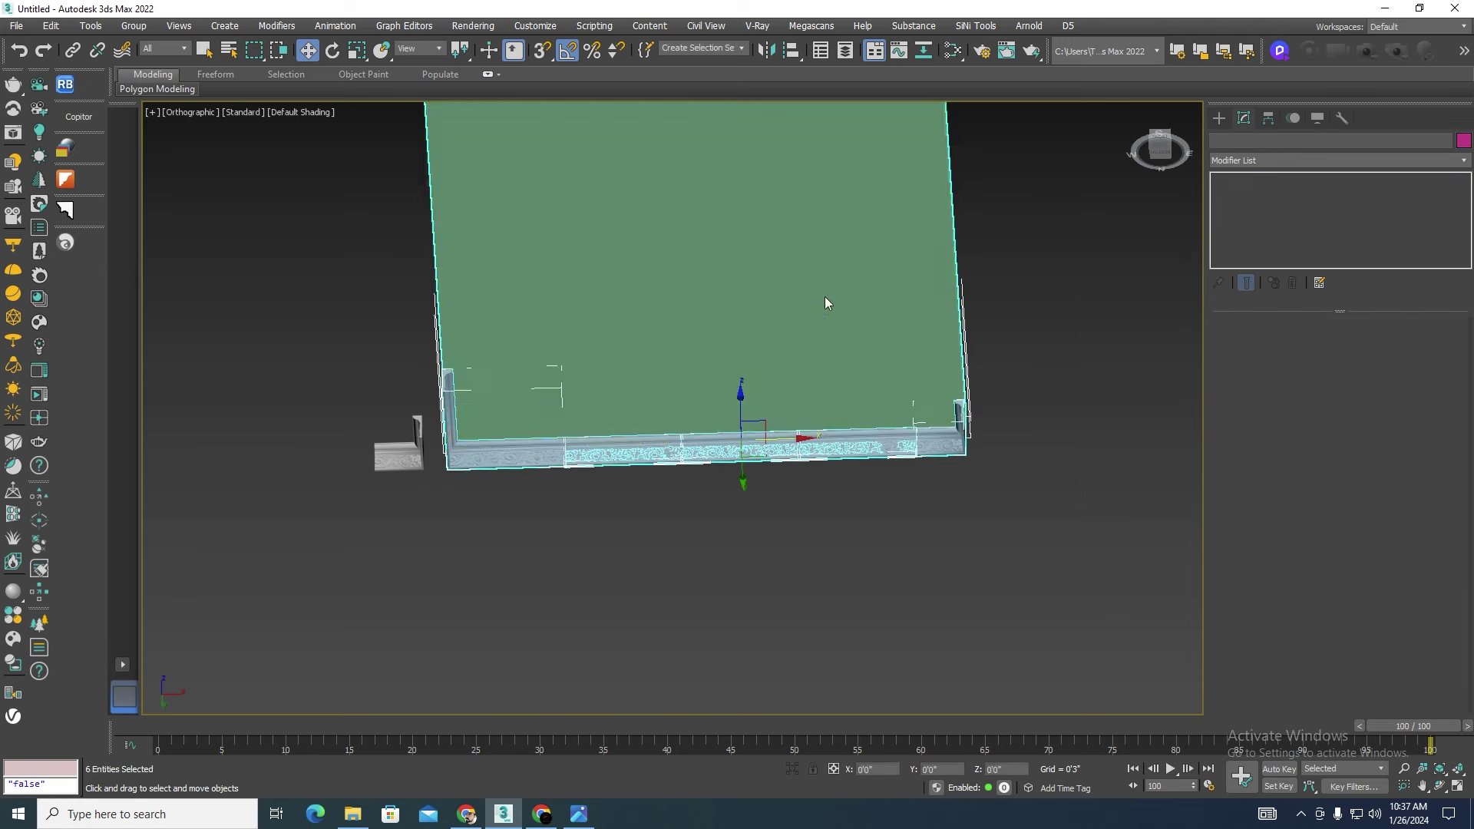
click(792, 769)
click(804, 593)
scroll(896, 453, down, 2)
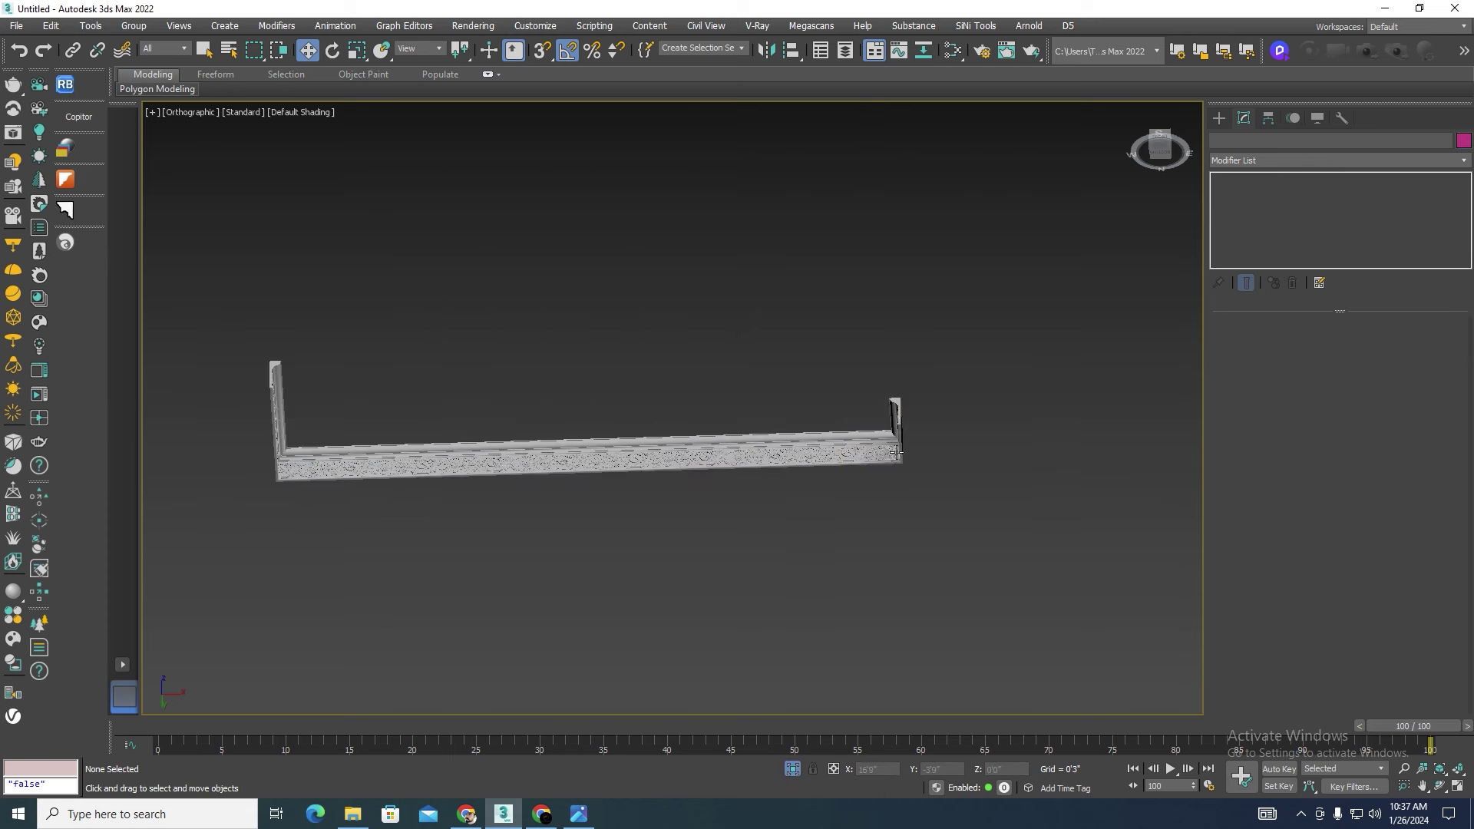
key(t)
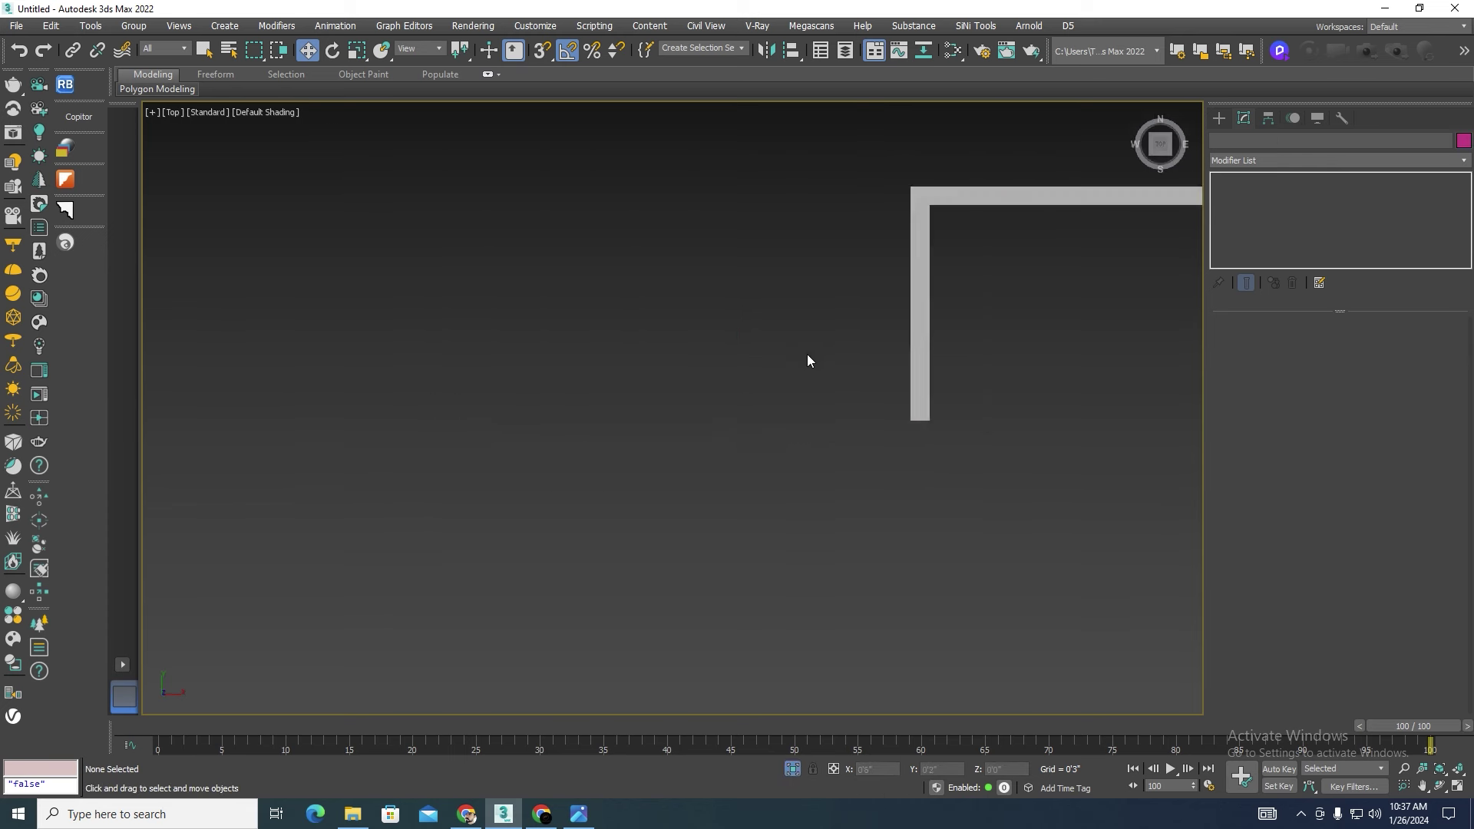
scroll(808, 357, down, 3)
middle_drag(982, 281, 561, 303)
scroll(933, 375, down, 2)
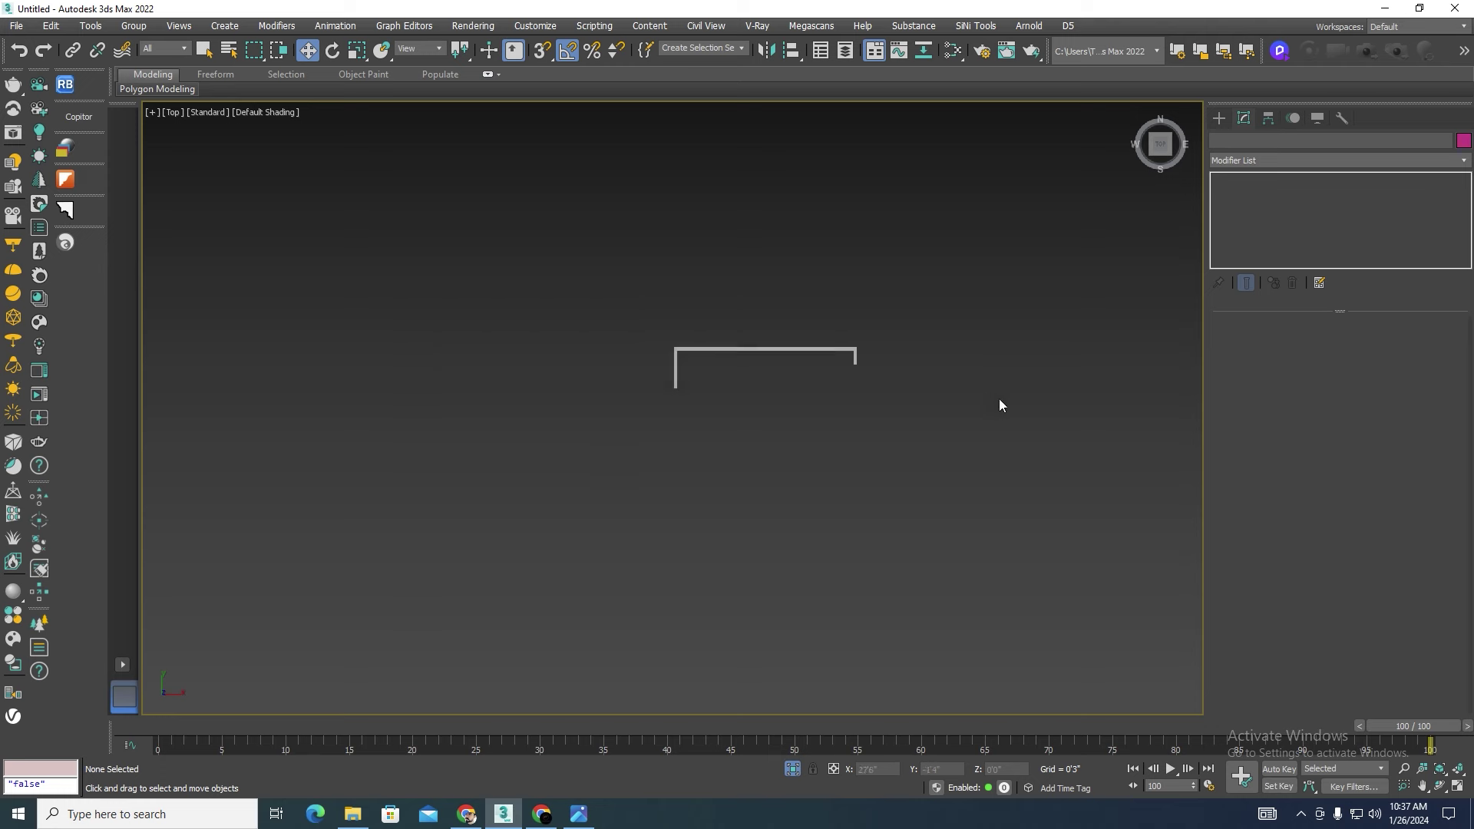
mouse_move(999, 406)
alt+middle_down()
mouse_move(793, 333)
mouse_move(807, 247)
mouse_move(829, 332)
mouse_move(940, 296)
alt+middle_up()
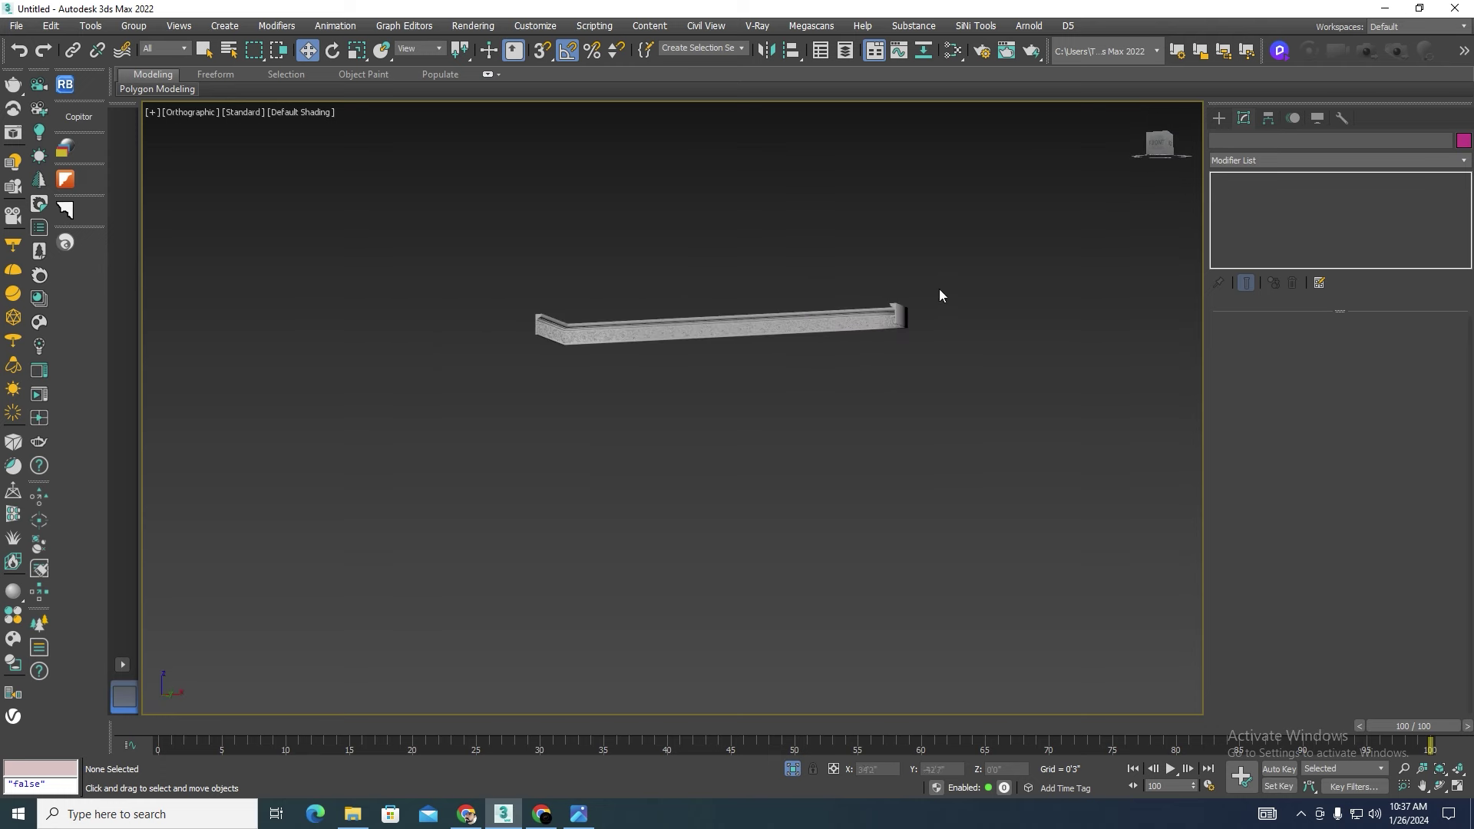
scroll(940, 296, up, 2)
scroll(949, 263, down, 4)
Step: Select everything, change the moulding pieces' grouping from the Group menu, and select Cylinder006
key(ctrl+a)
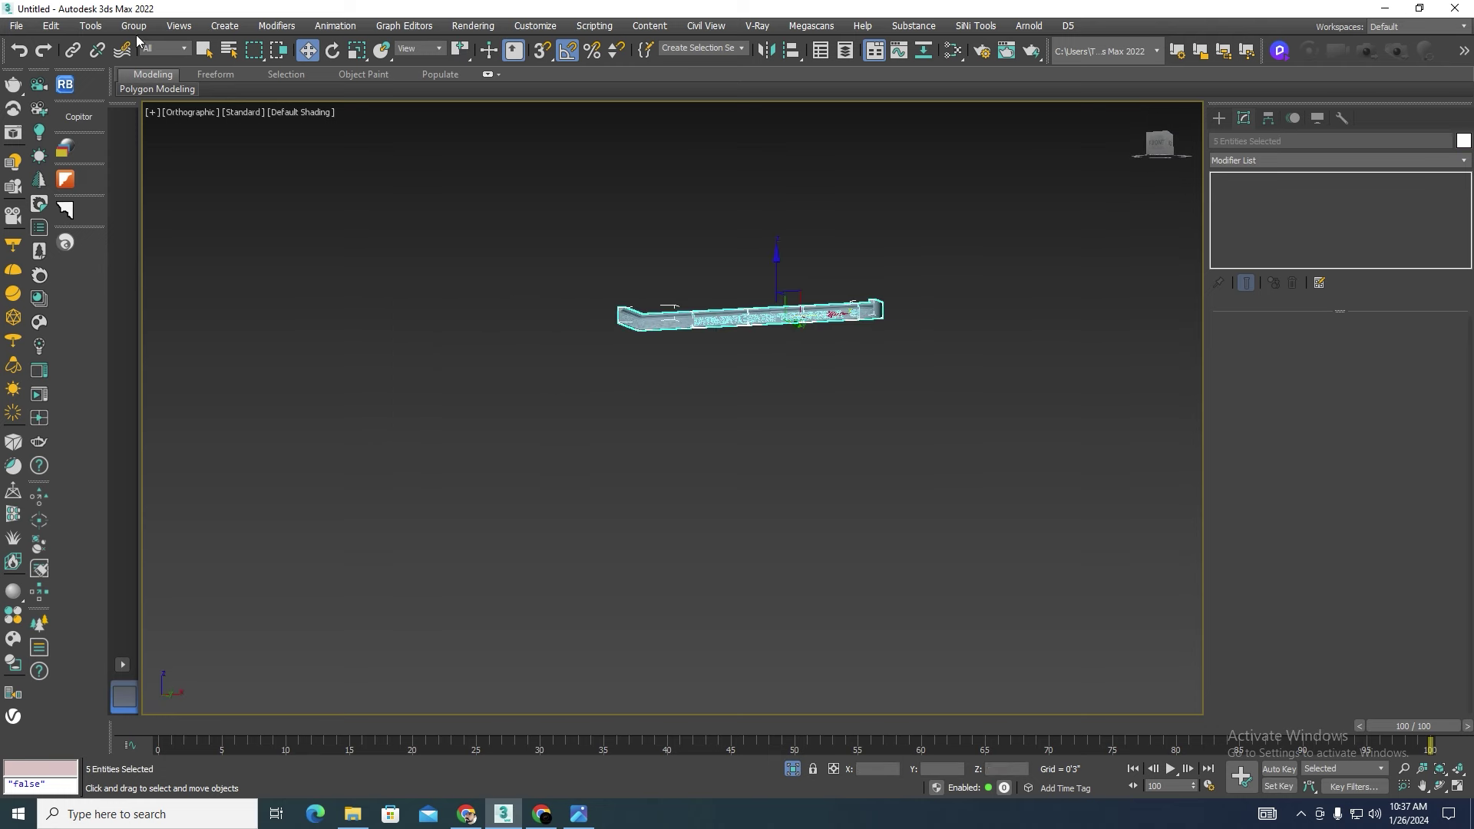
click(136, 26)
click(151, 72)
click(839, 384)
scroll(906, 297, up, 5)
click(906, 297)
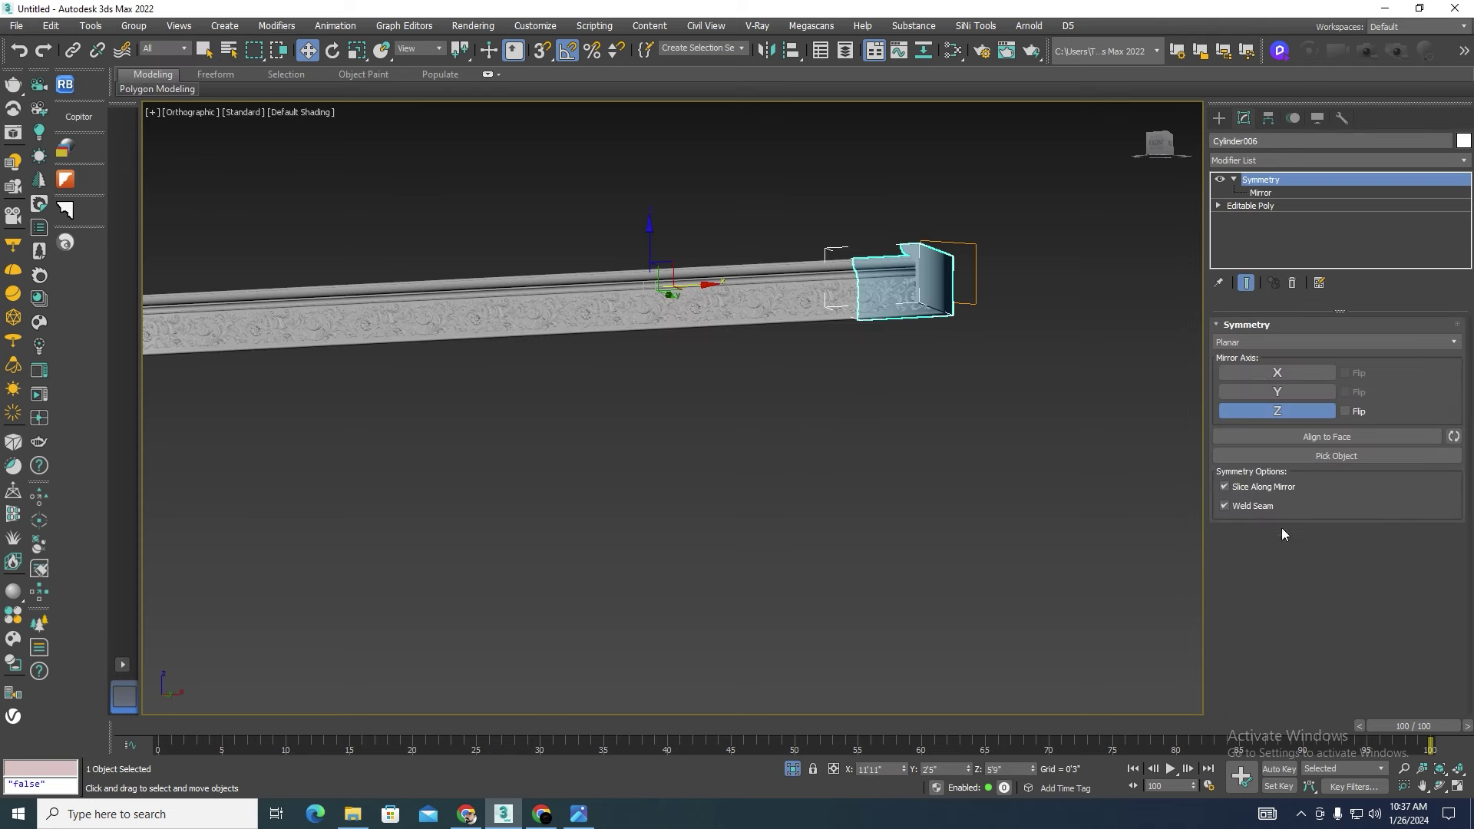
Step: Convert Cylinder006 to Editable Poly and attach every listed moulding piece to it
right_click(926, 279)
mouse_move(953, 442)
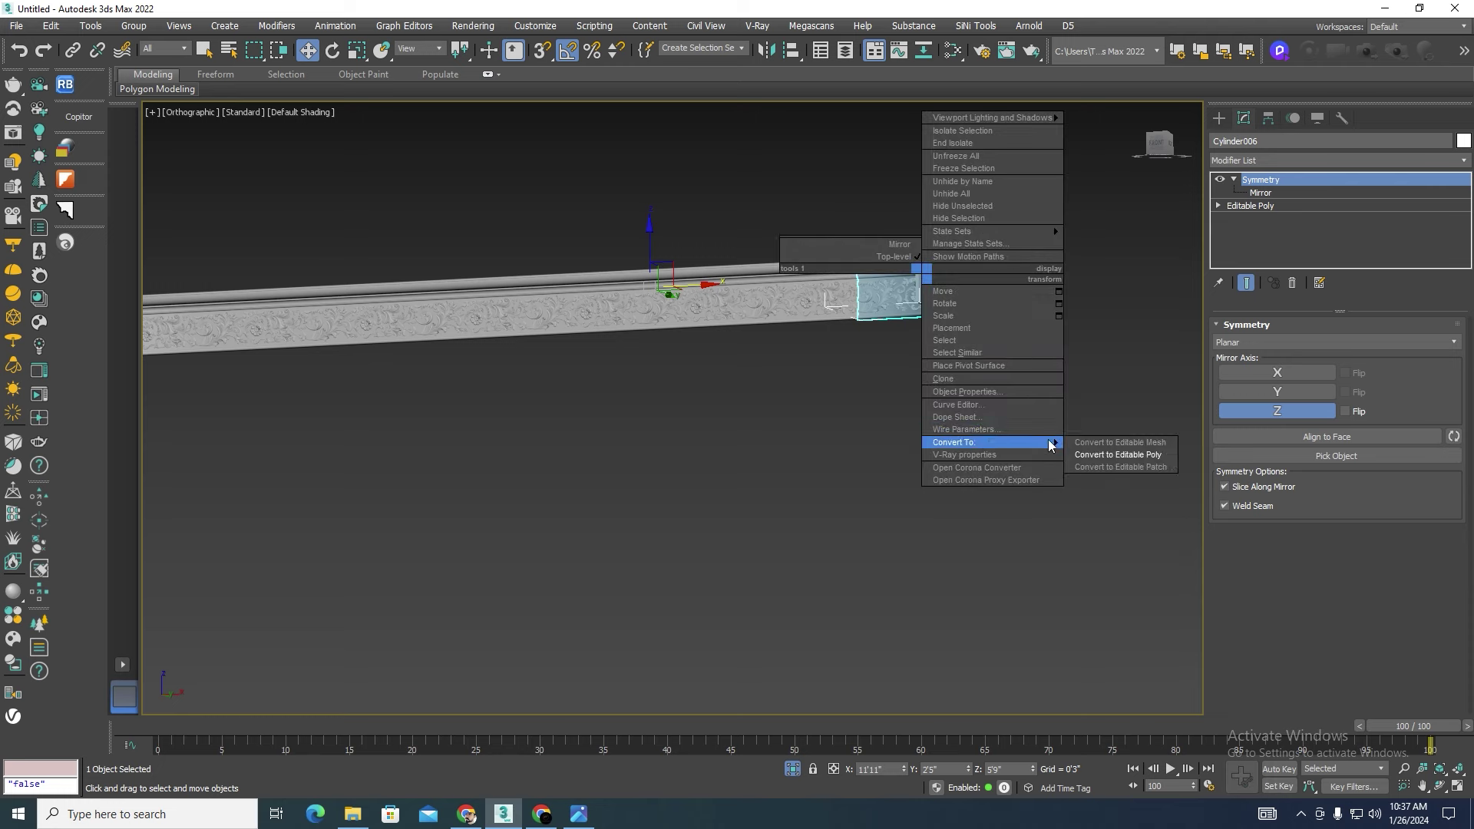
click(1117, 455)
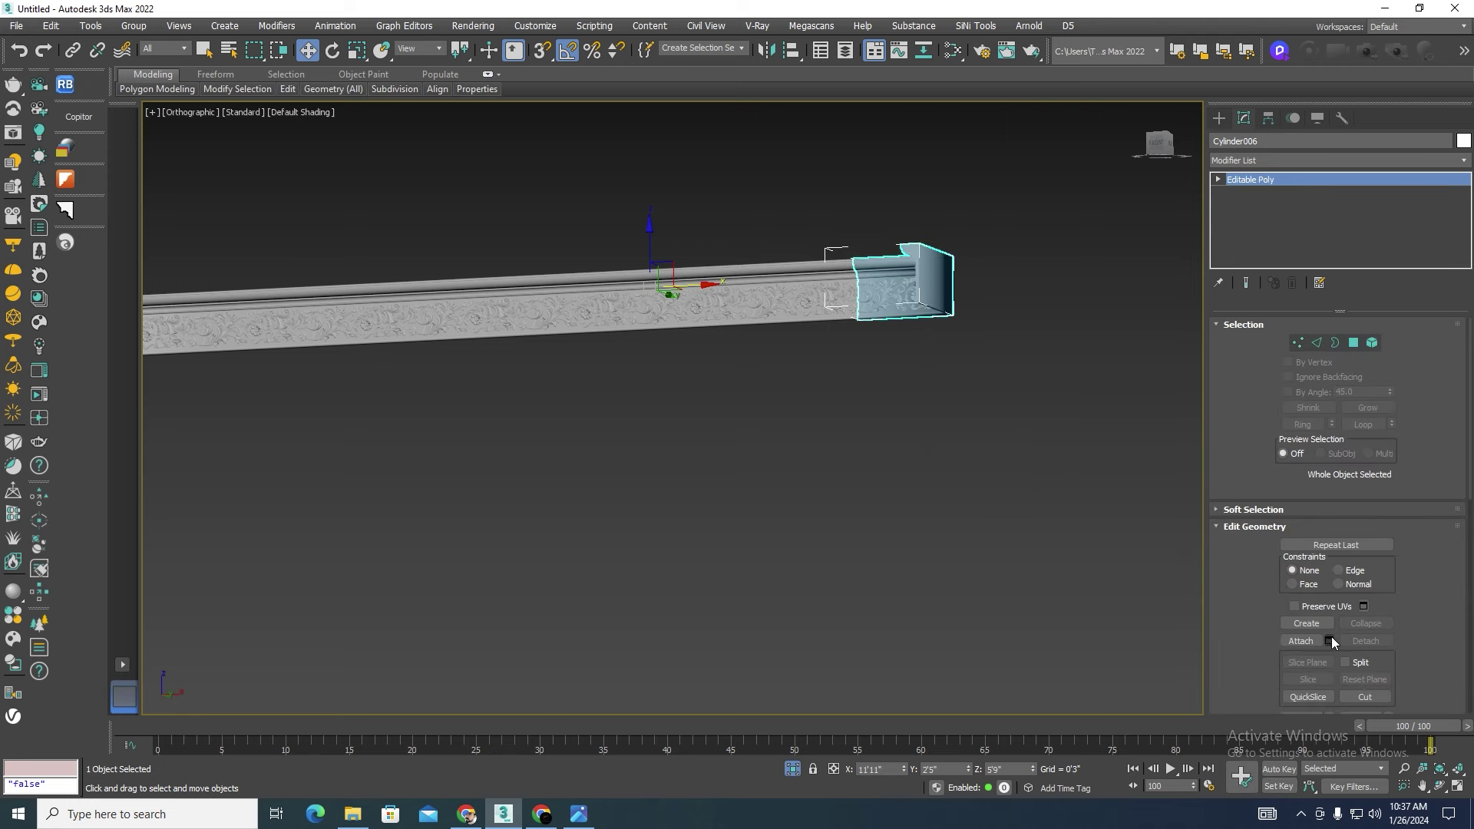
click(1329, 641)
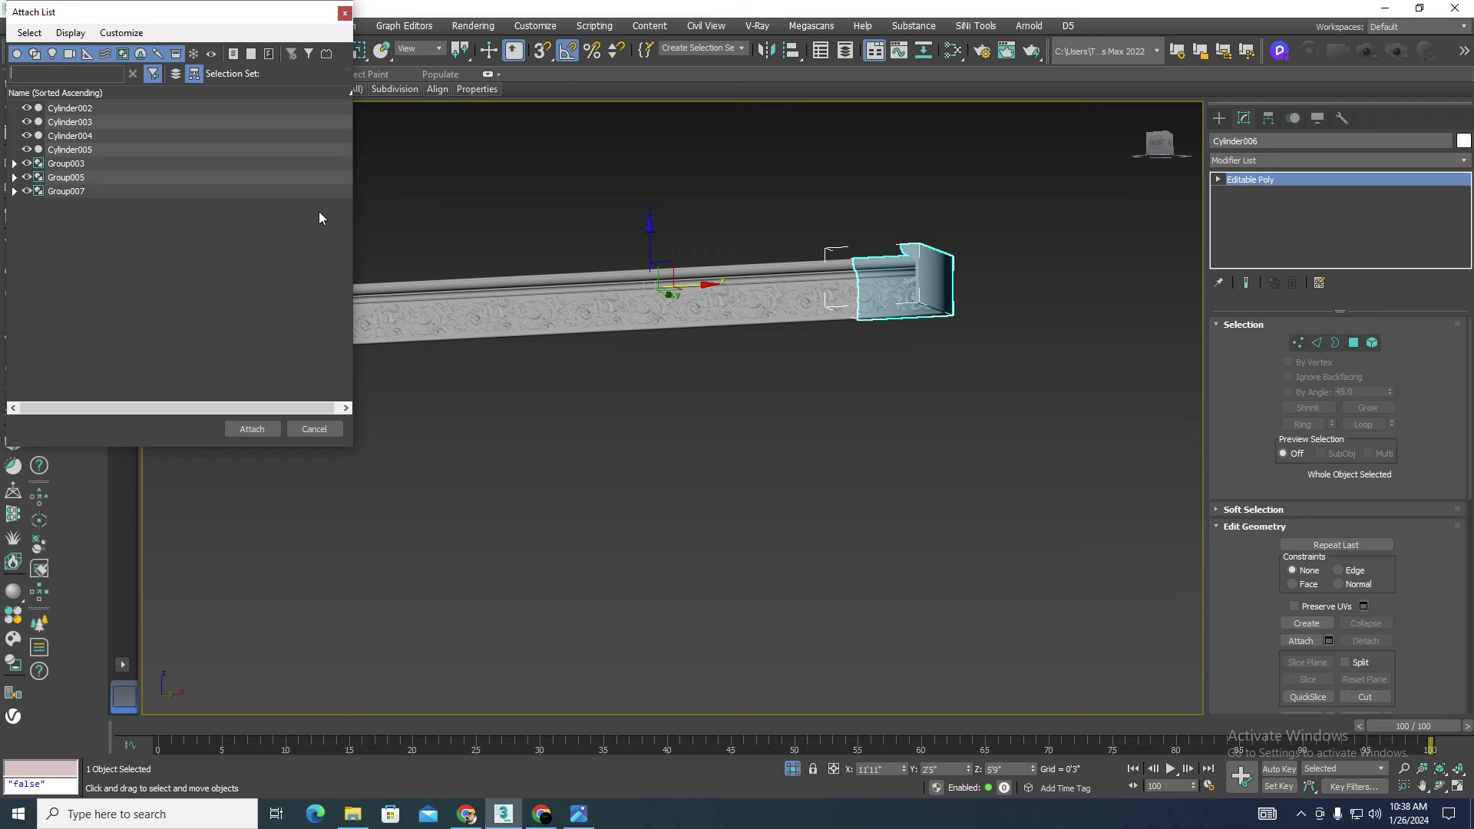
key(ctrl+a)
click(253, 431)
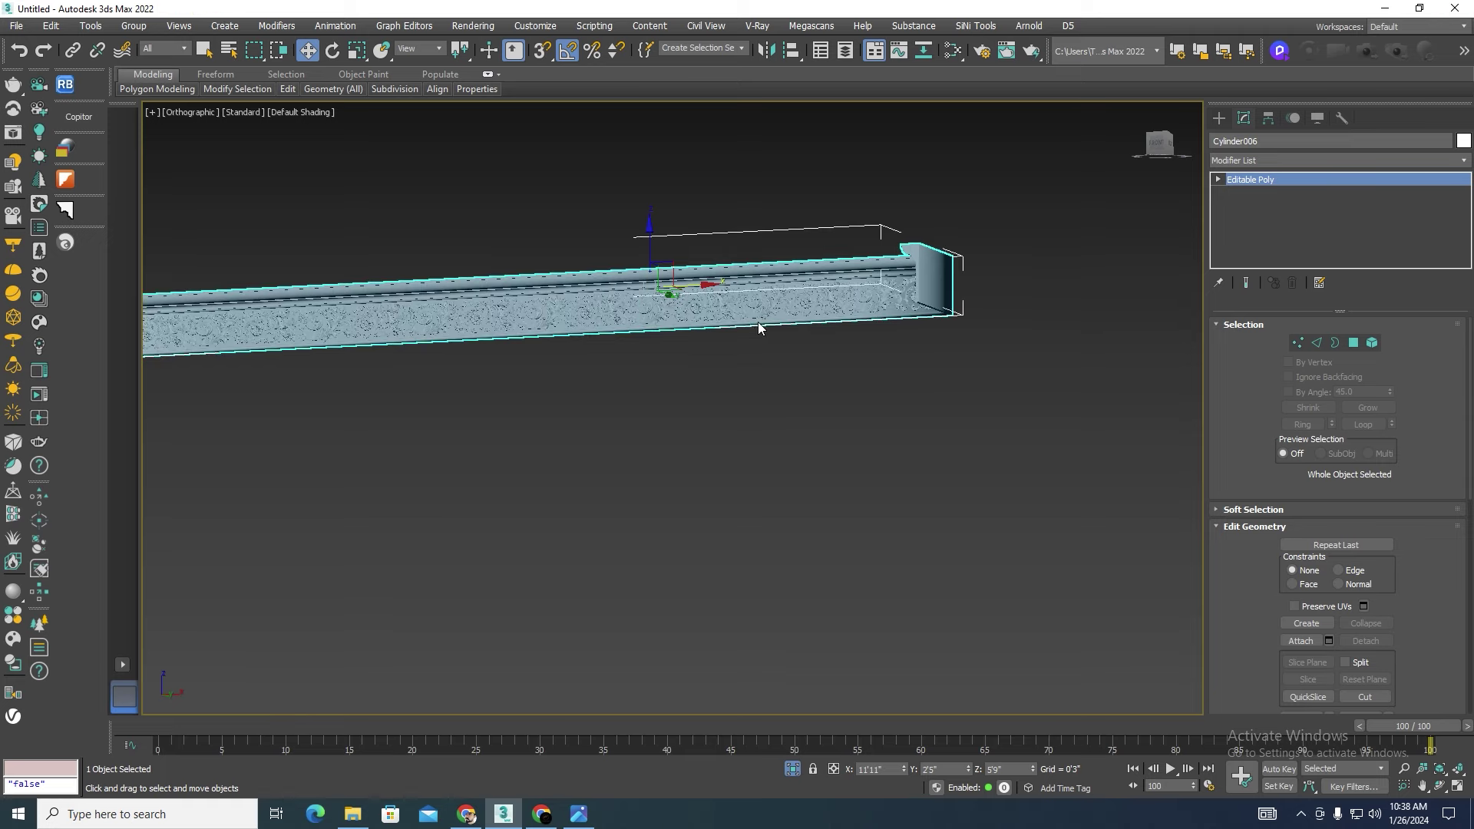
scroll(766, 329, down, 3)
scroll(723, 322, up, 4)
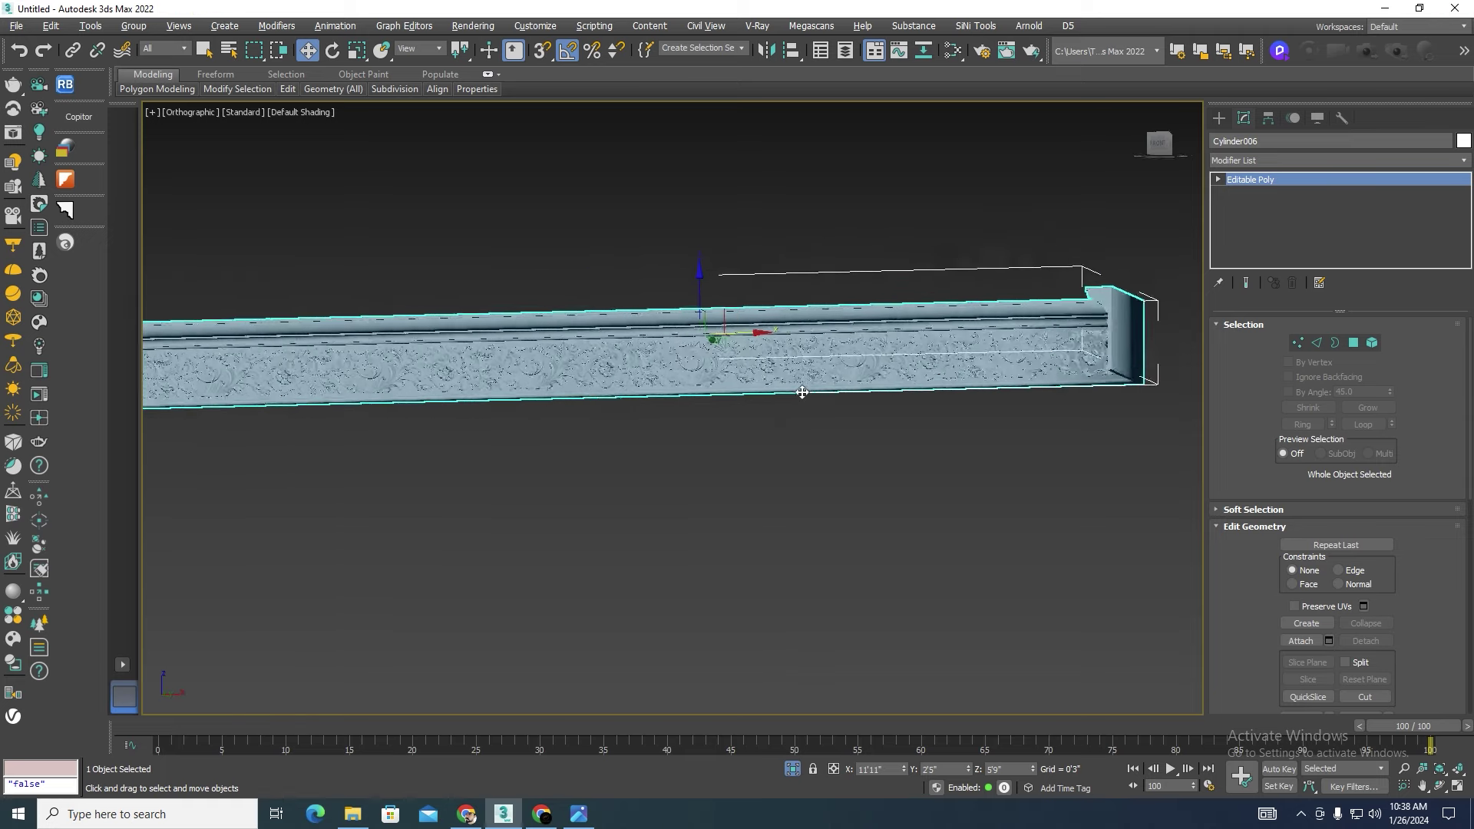
Step: Frame the moulding in the Top view and end Isolate to show all objects
mouse_move(798, 388)
alt+middle_down()
mouse_move(864, 404)
mouse_move(823, 410)
alt+middle_up()
key(t)
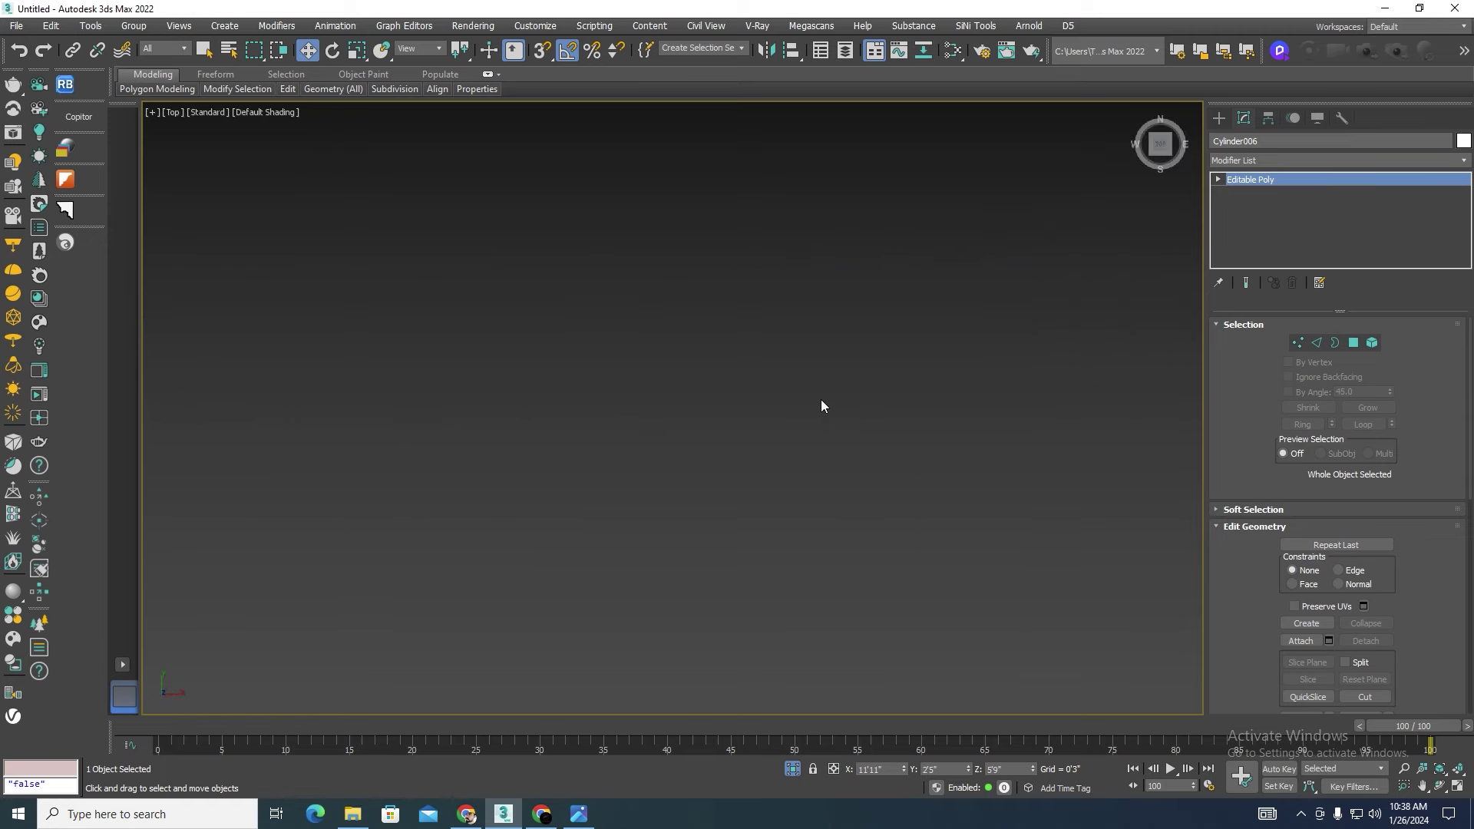
key(z)
scroll(746, 484, up, 2)
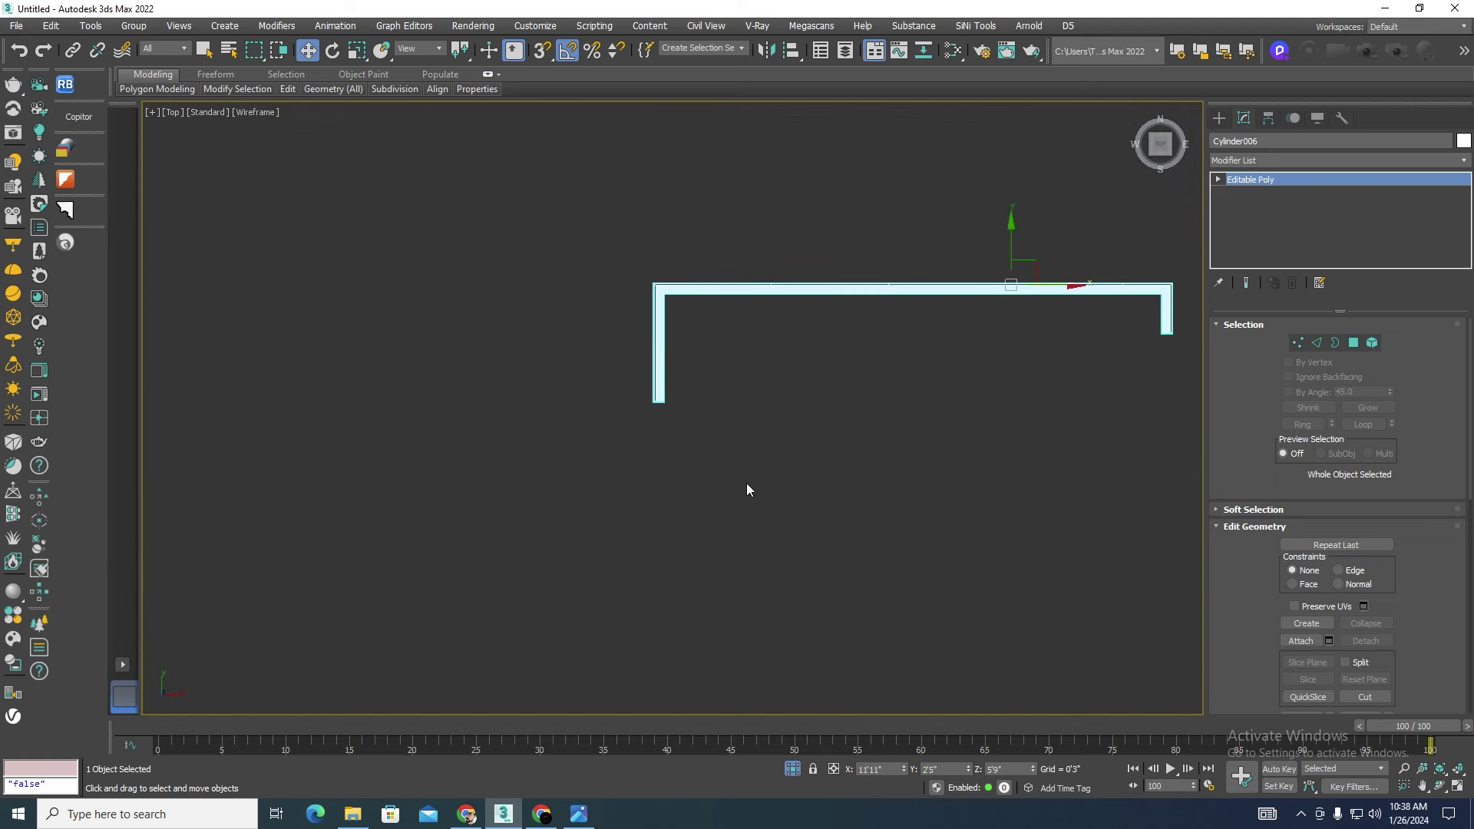
click(791, 770)
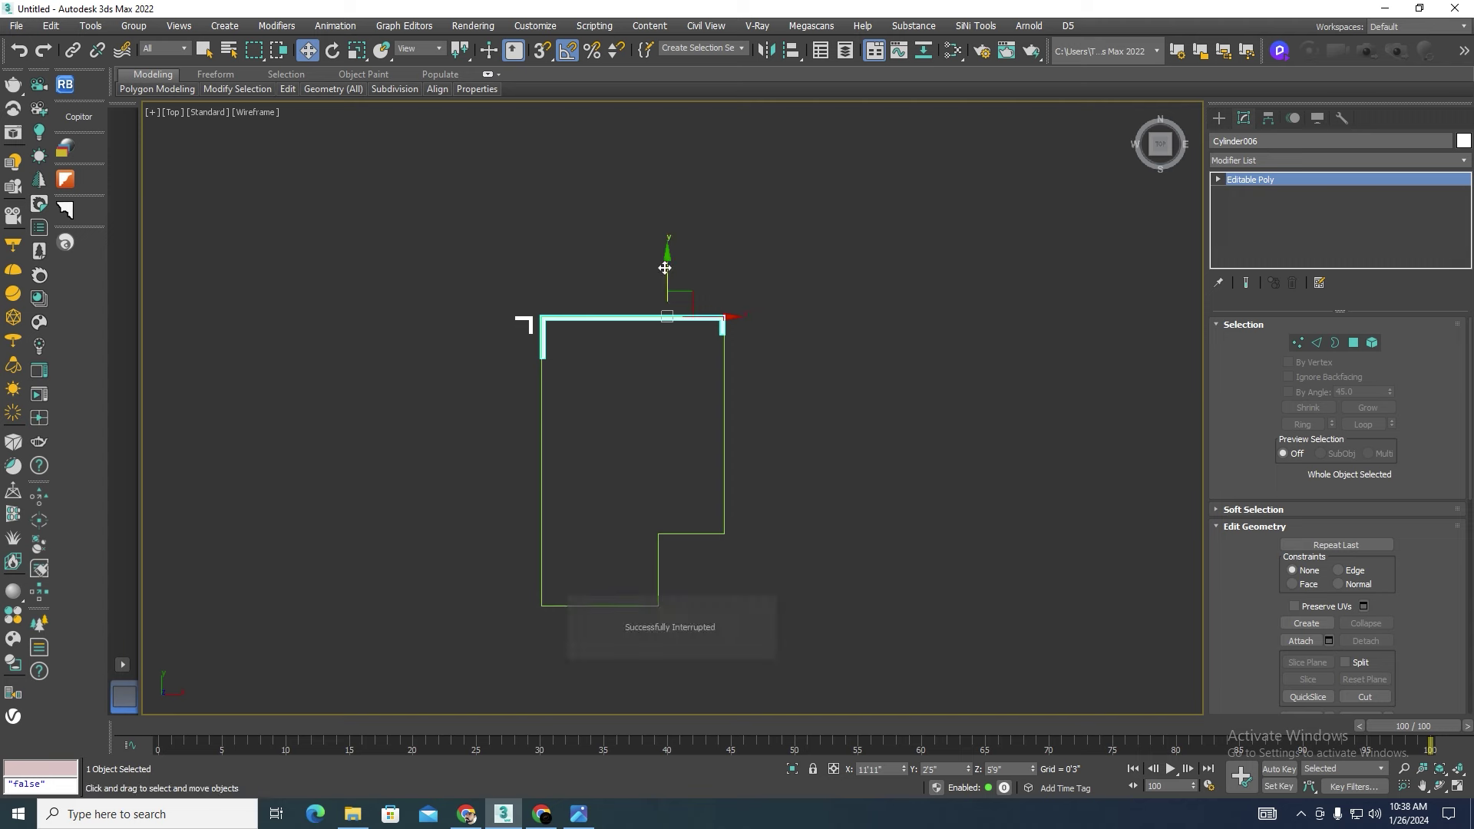
Step: Clone the moulding downward as Cylinder008 and open the Mirror dialog for it
shift+drag(668, 279, 658, 478)
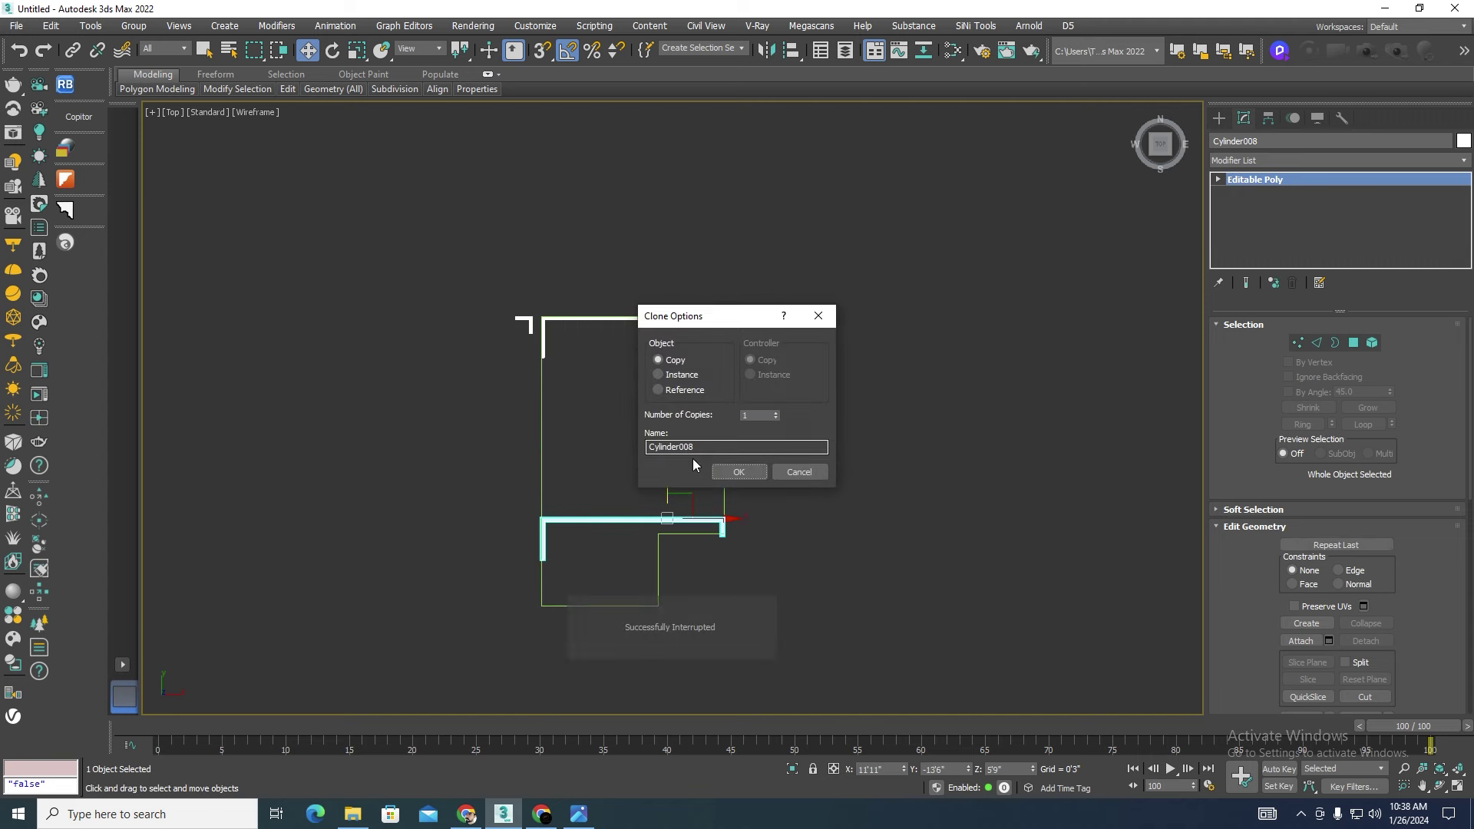
click(730, 470)
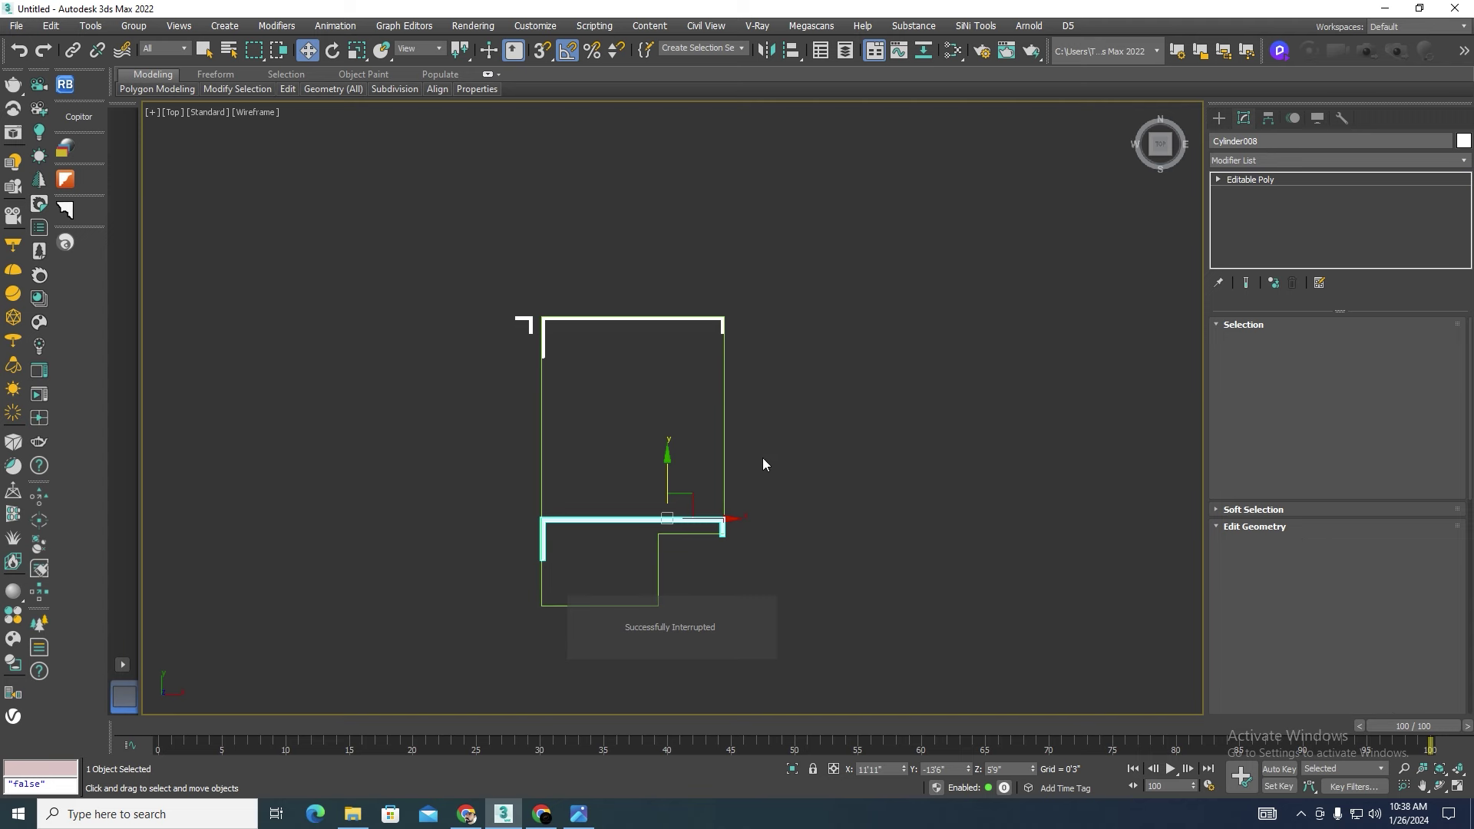
scroll(761, 454, down, 2)
middle_drag(760, 371, 760, 322)
scroll(679, 344, up, 4)
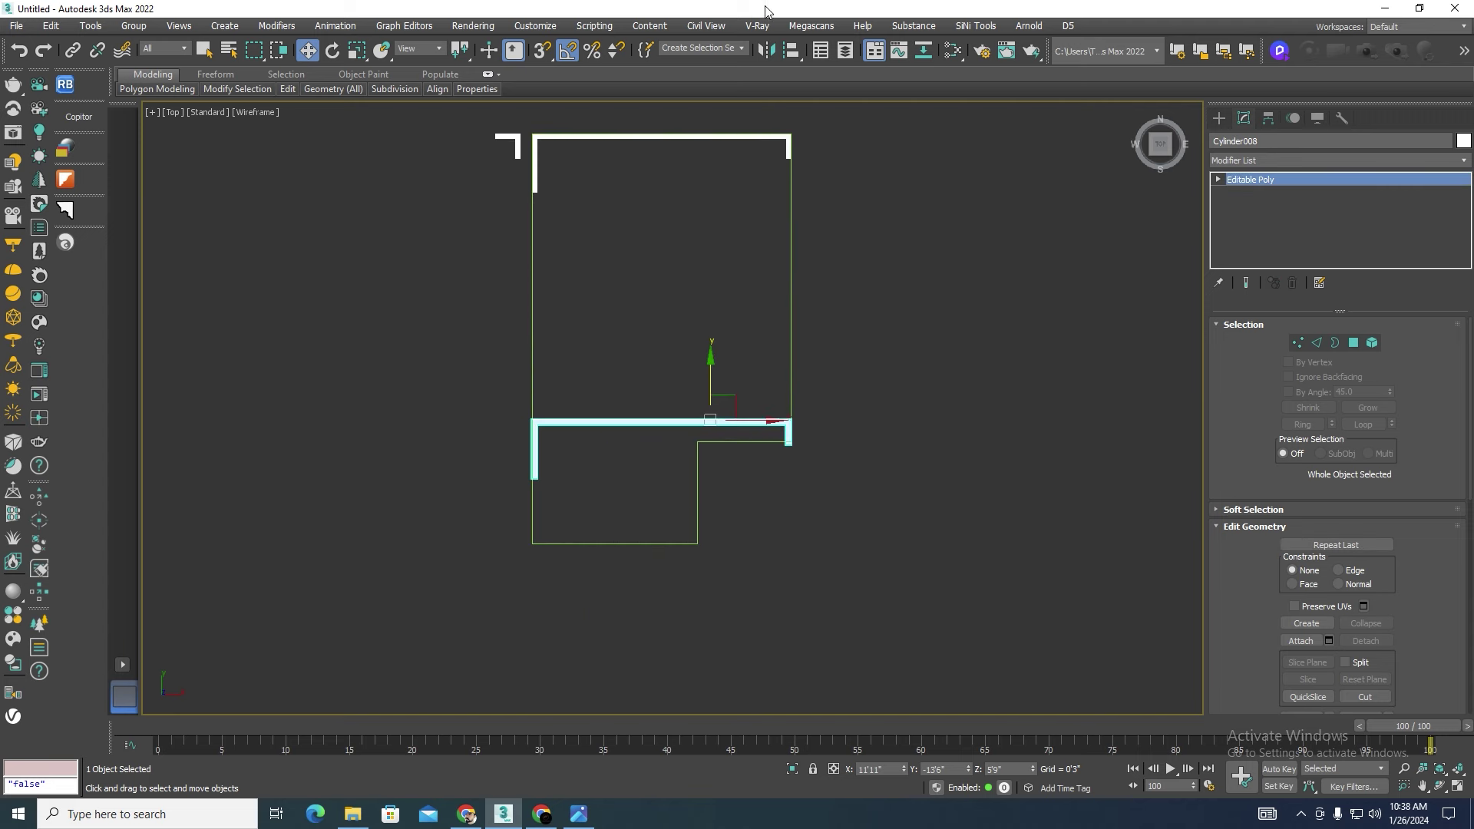
click(767, 51)
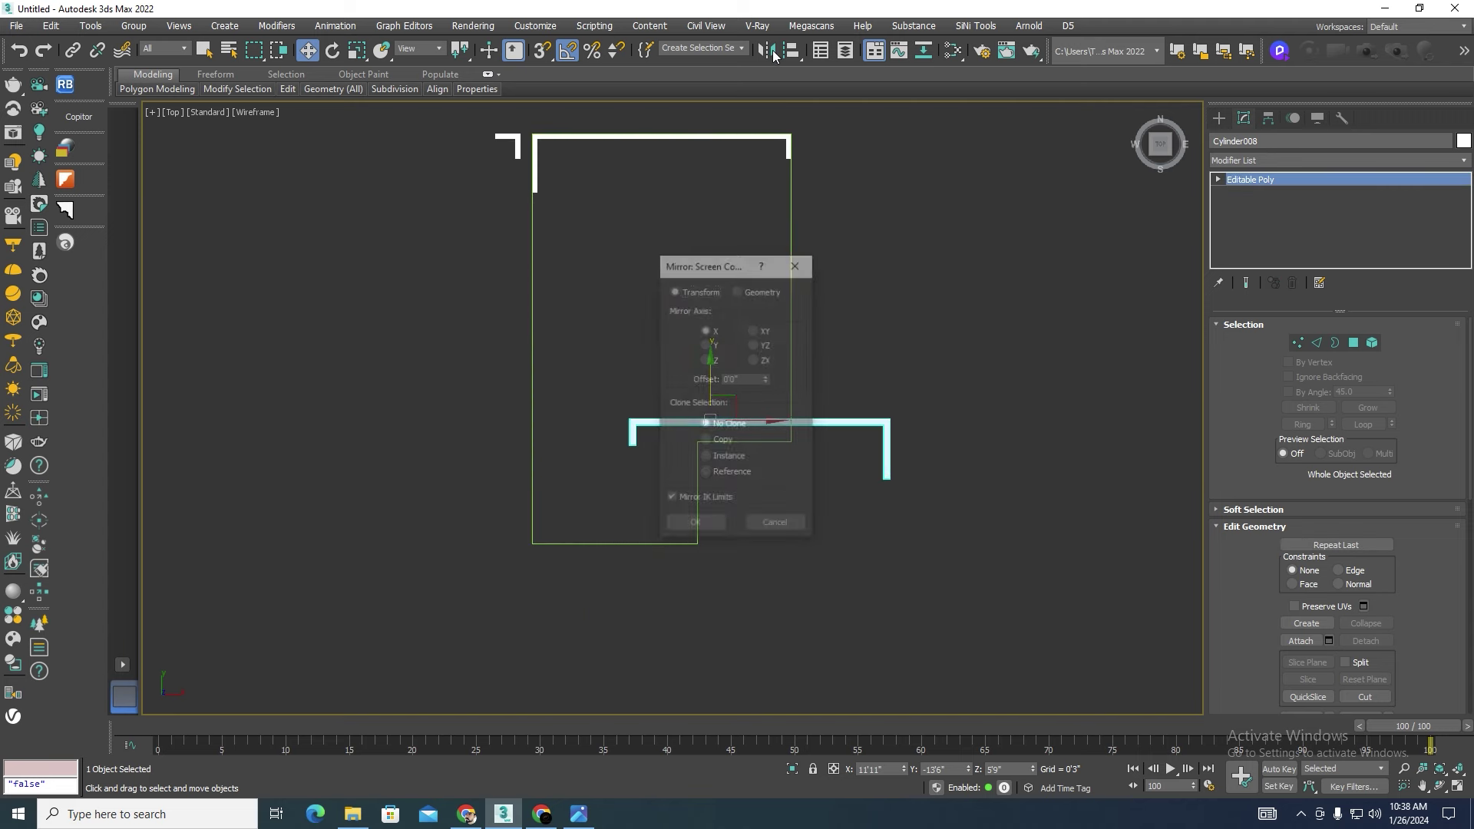
Step: Mirror Cylinder008 along Y and move it down toward the room outline
click(705, 345)
click(695, 525)
scroll(675, 582, up, 4)
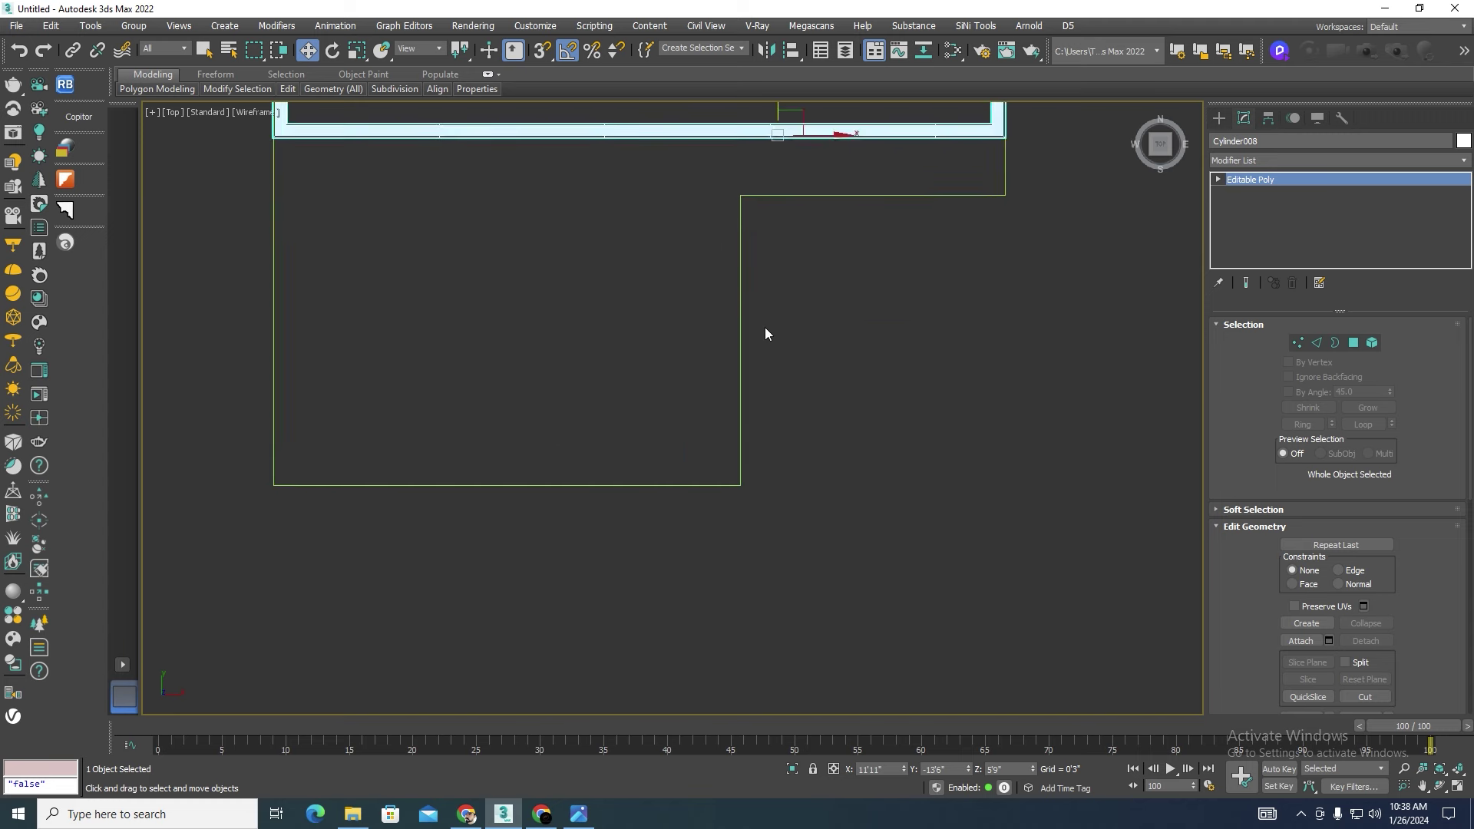
scroll(765, 333, down, 3)
drag(774, 171, 774, 312)
scroll(508, 408, up, 2)
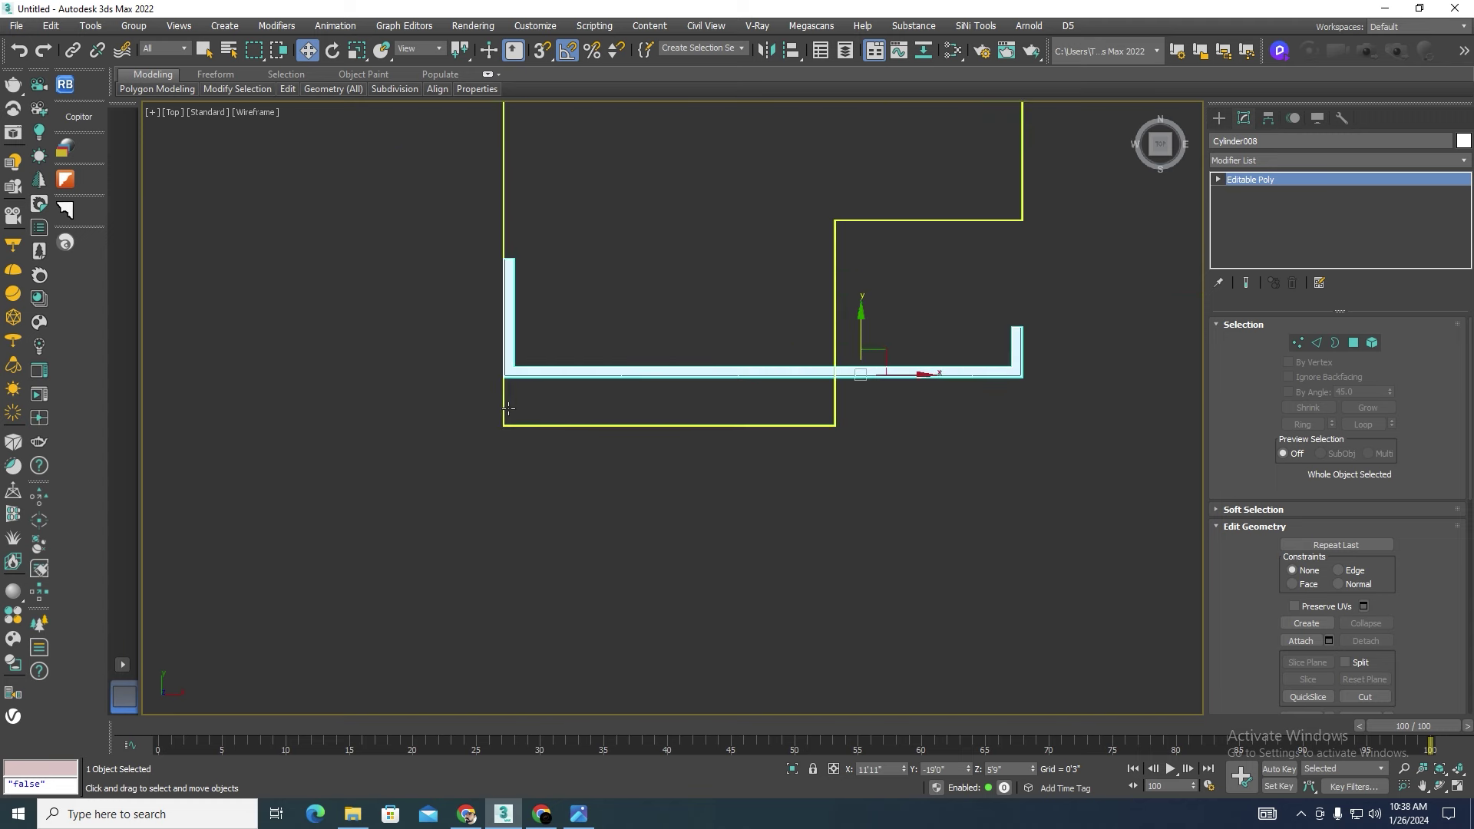
scroll(507, 407, up, 3)
Step: Vertex-snap the moulding corner onto the outline's bottom-left vertex, then orbit into a 3D view
key(s)
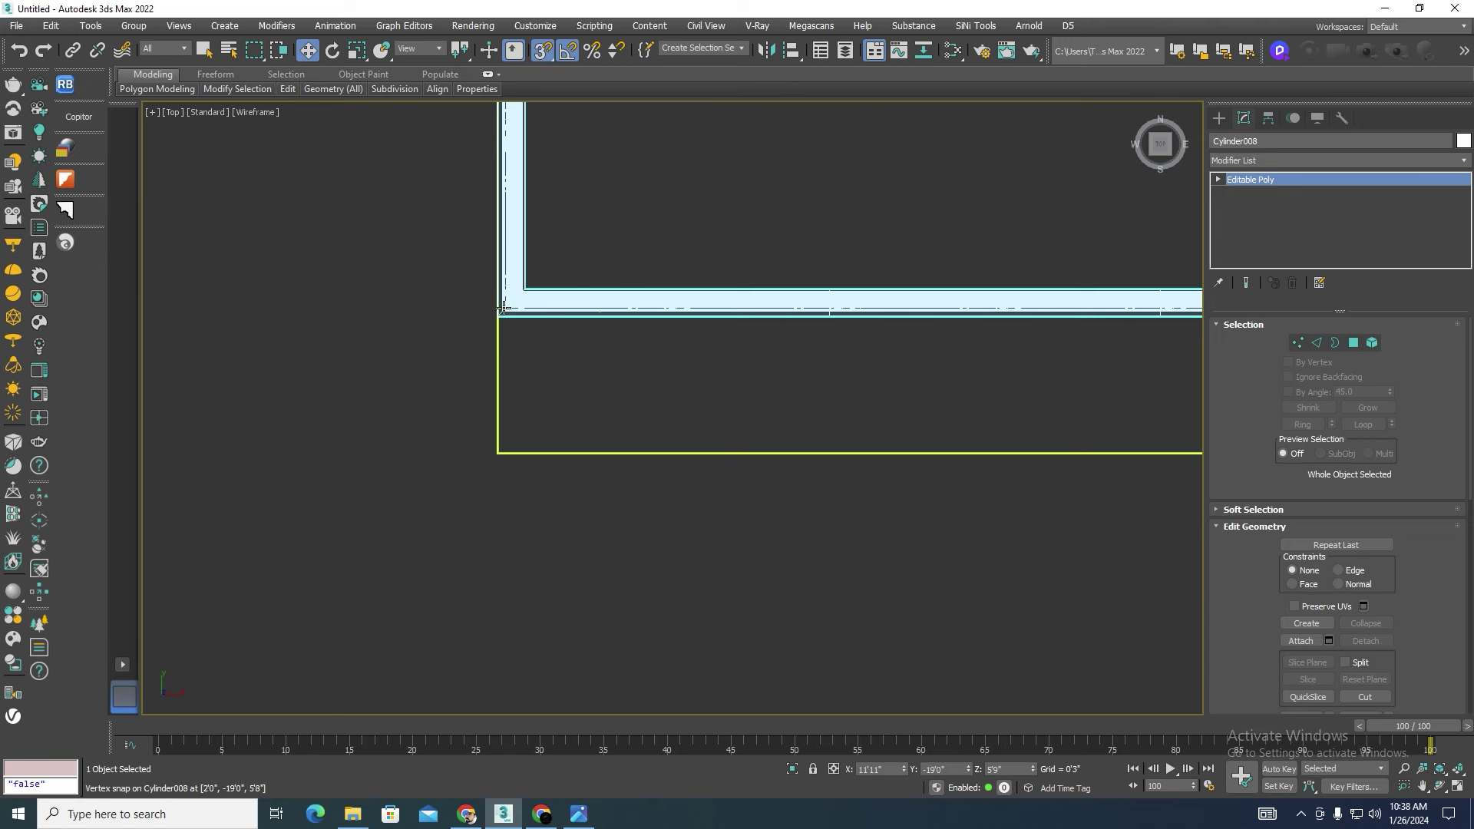
drag(507, 306, 515, 463)
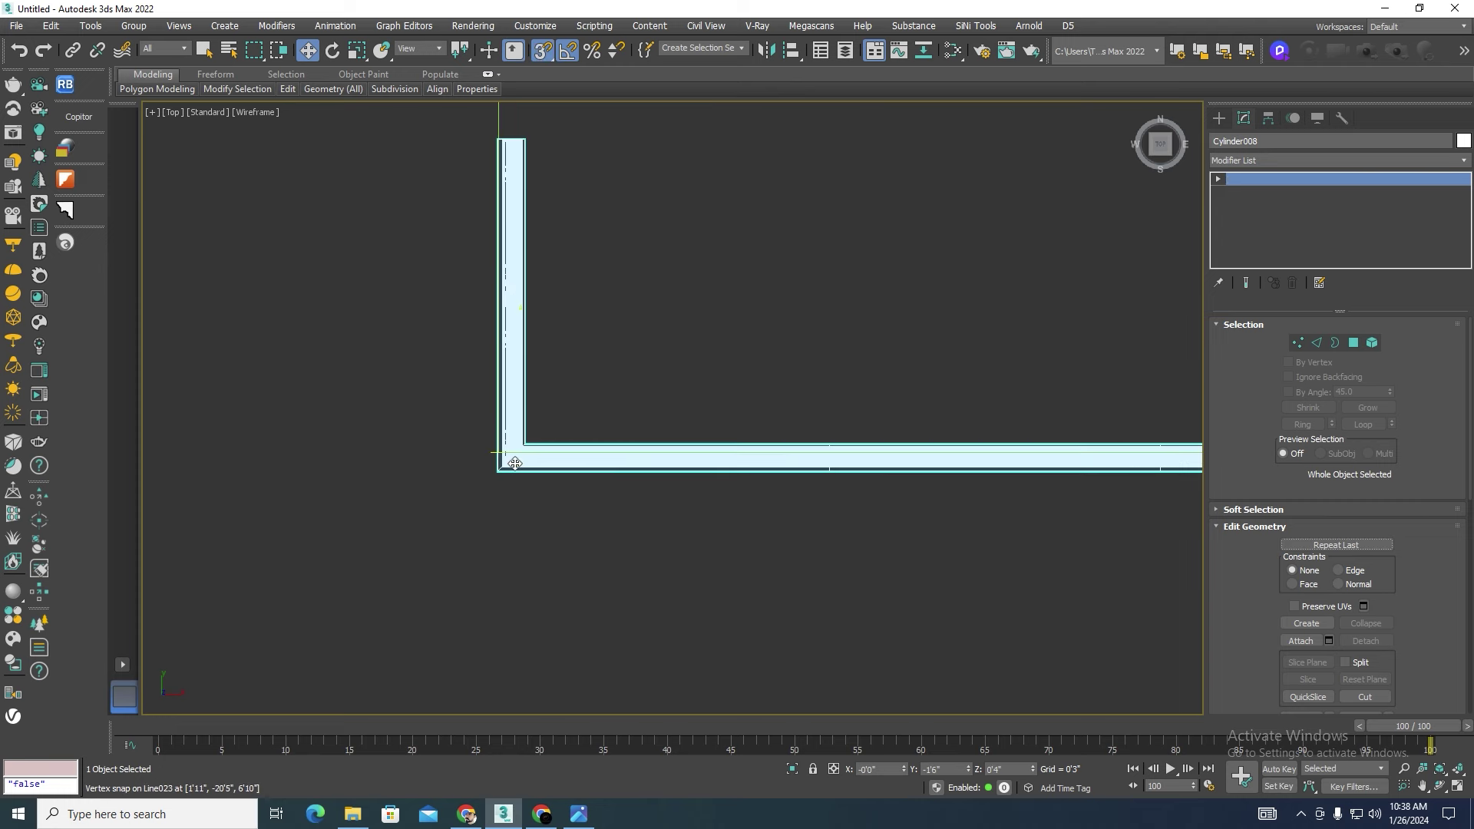
scroll(488, 478, up, 3)
scroll(492, 472, up, 2)
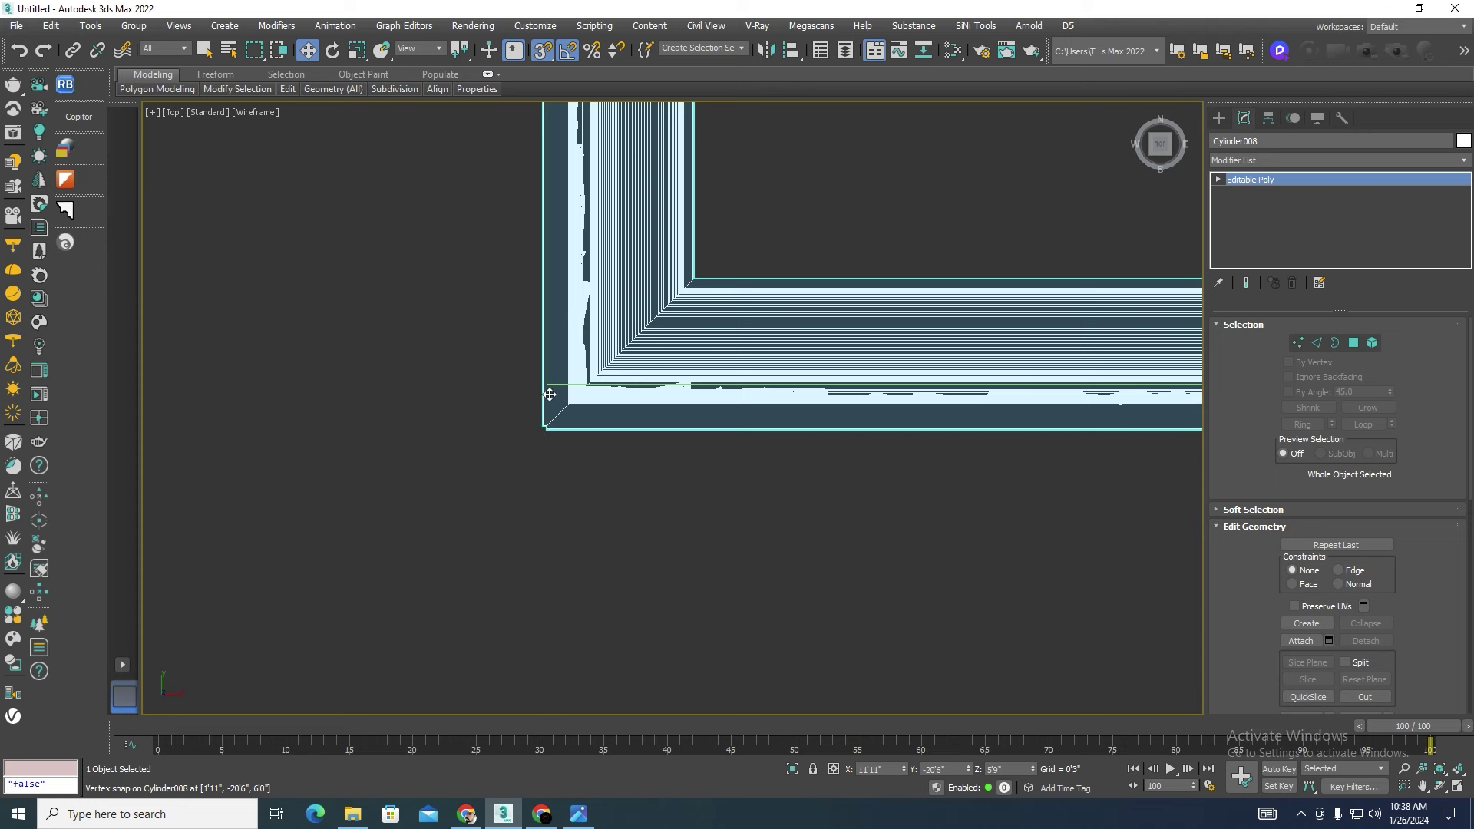
scroll(441, 392, down, 3)
scroll(588, 322, down, 2)
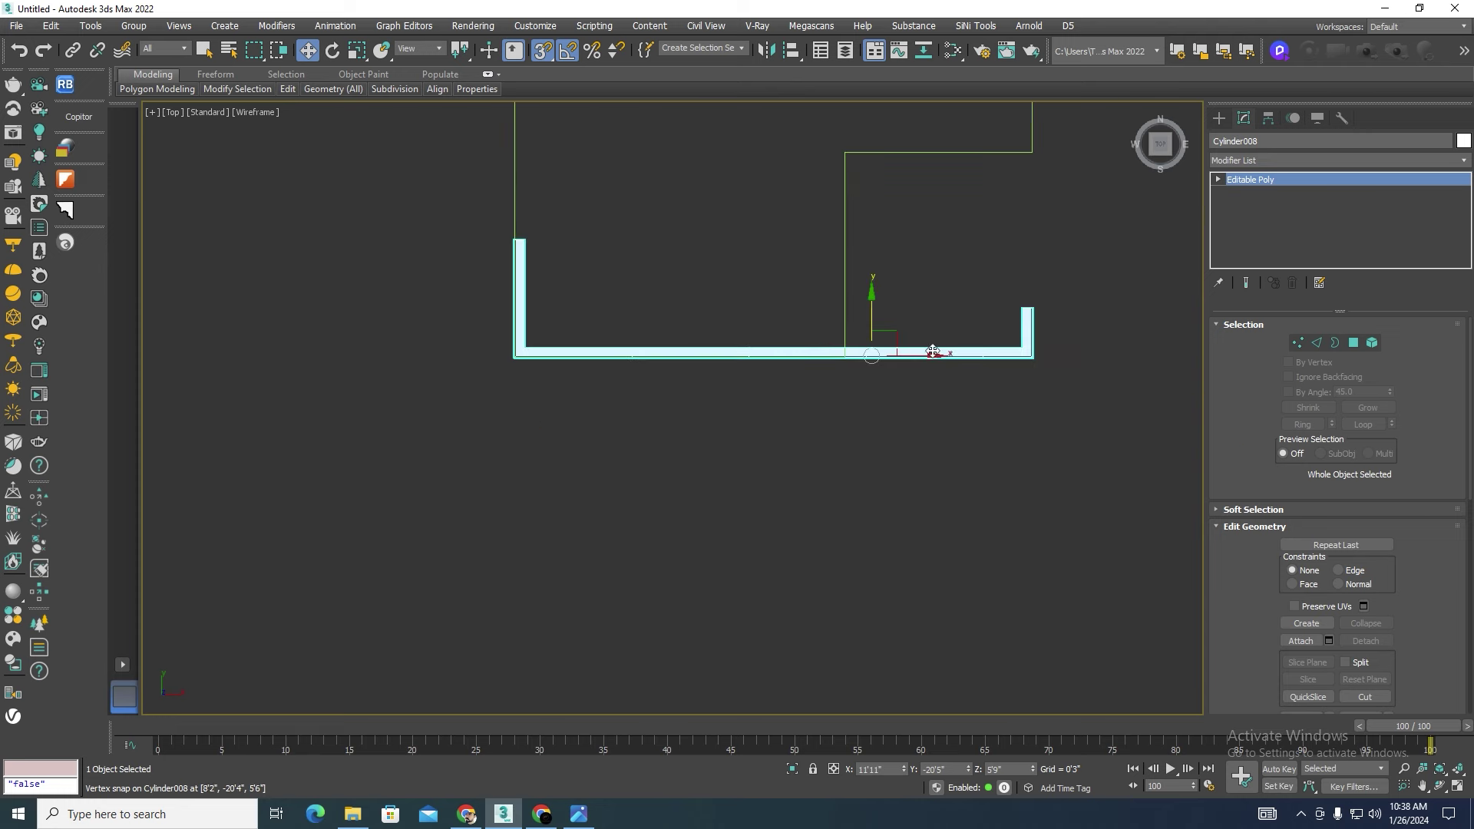
scroll(845, 349, up, 1)
scroll(894, 354, up, 2)
scroll(929, 421, up, 1)
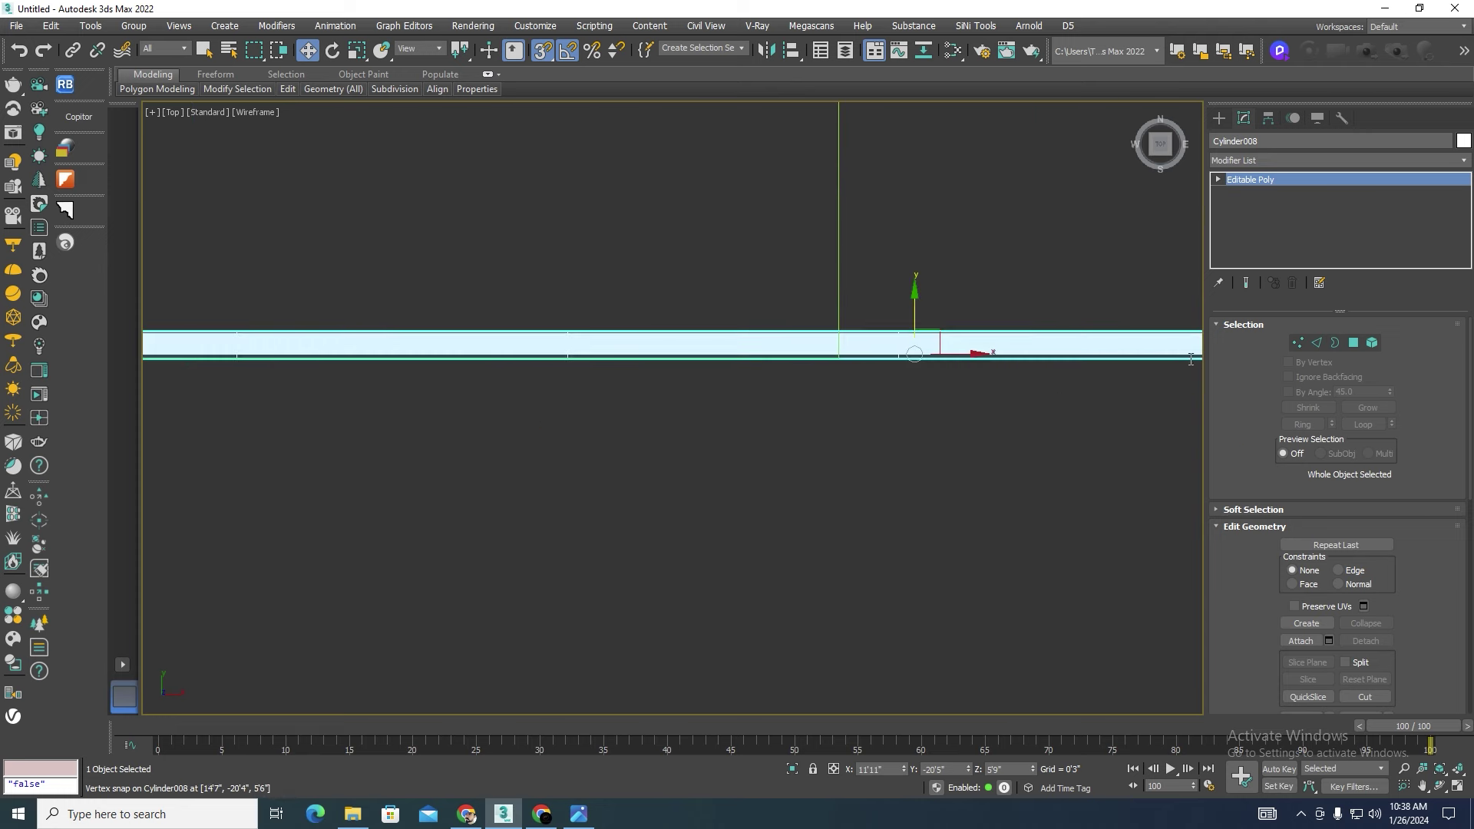
scroll(674, 371, down, 2)
mouse_move(674, 372)
alt+middle_down()
mouse_move(825, 220)
mouse_move(731, 421)
alt+middle_up()
Step: Deselect everything, switch to shaded view, and orbit and zoom to inspect the test molding frame
click(730, 421)
key(F3)
scroll(683, 388, up, 2)
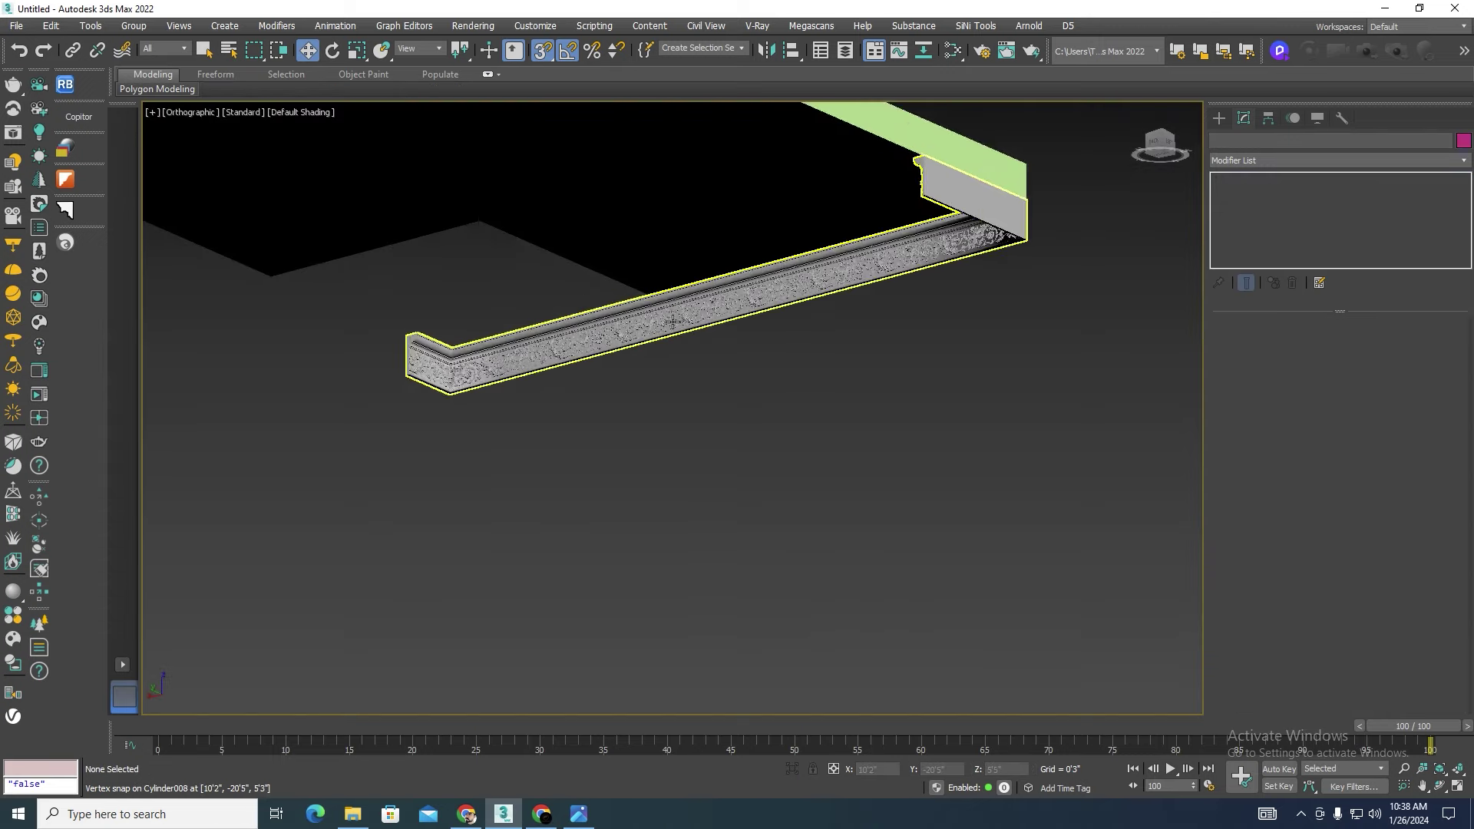
scroll(673, 320, up, 1)
scroll(676, 330, down, 2)
scroll(768, 346, down, 3)
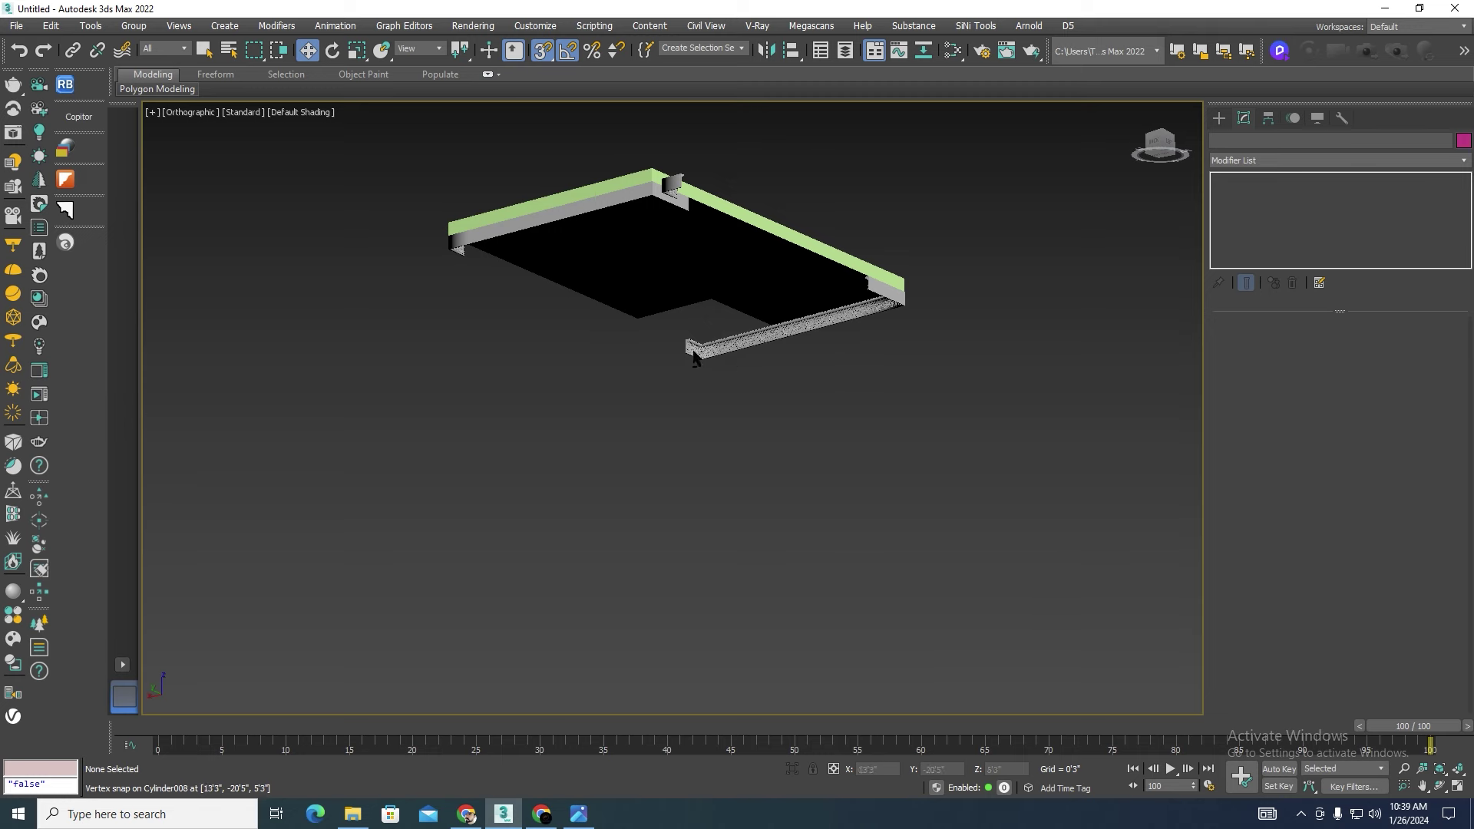
mouse_move(693, 356)
alt+middle_down()
mouse_move(559, 335)
mouse_move(546, 353)
alt+middle_up()
scroll(669, 329, up, 2)
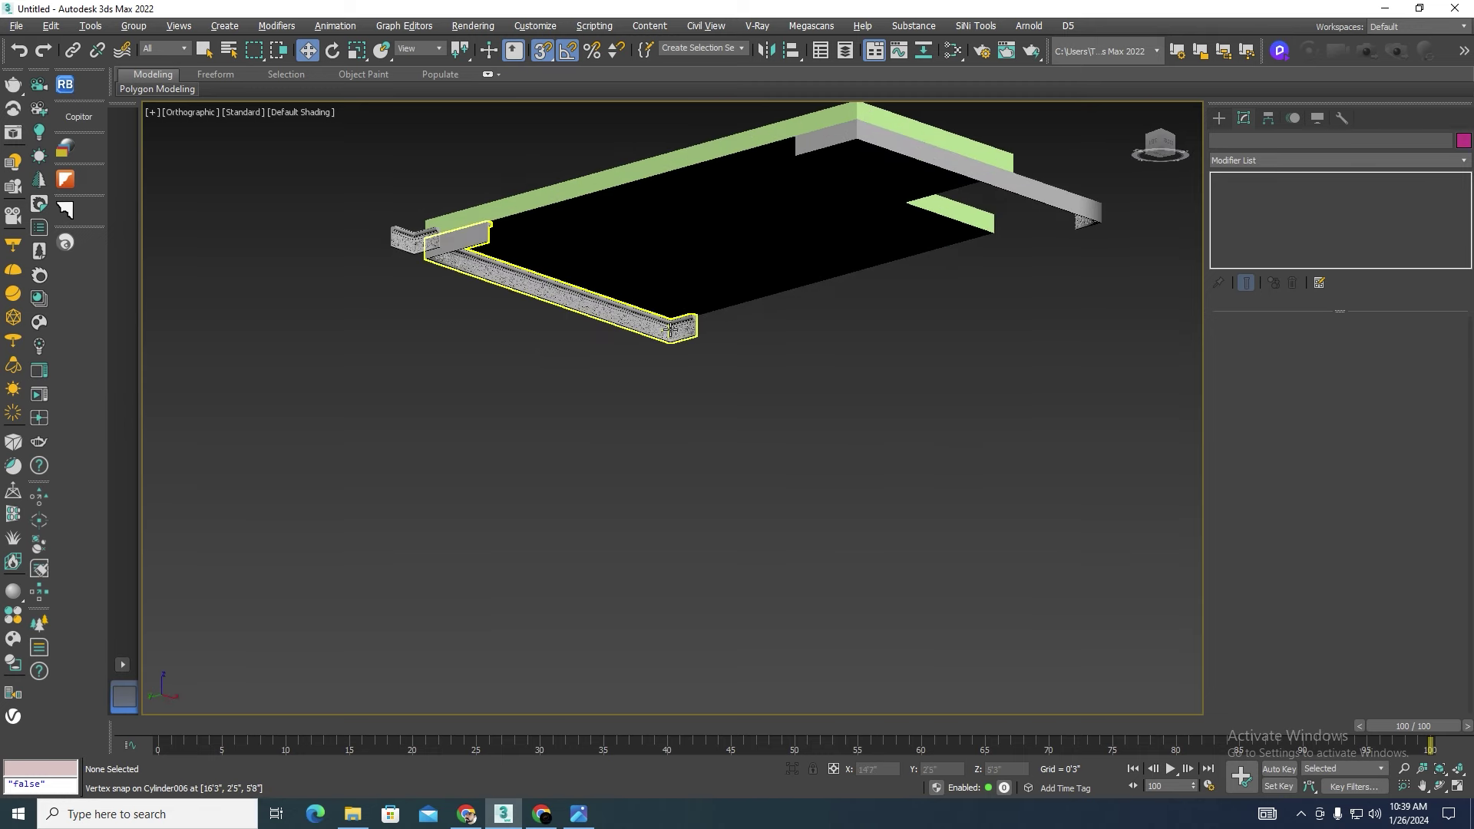
scroll(670, 329, up, 1)
scroll(672, 330, up, 1)
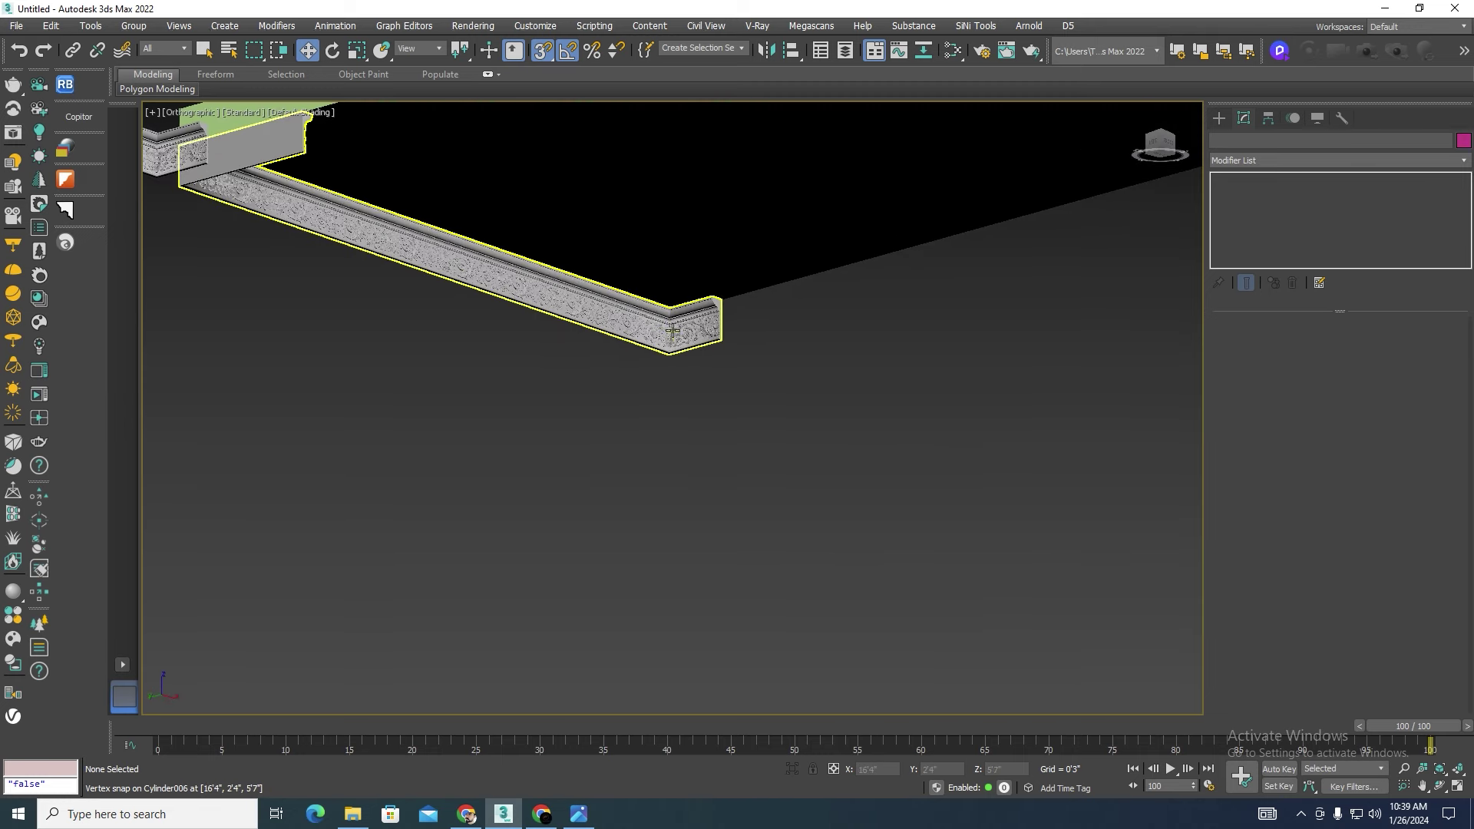
Step: Delete the test molding frame around the black ceiling area
scroll(713, 383, down, 2)
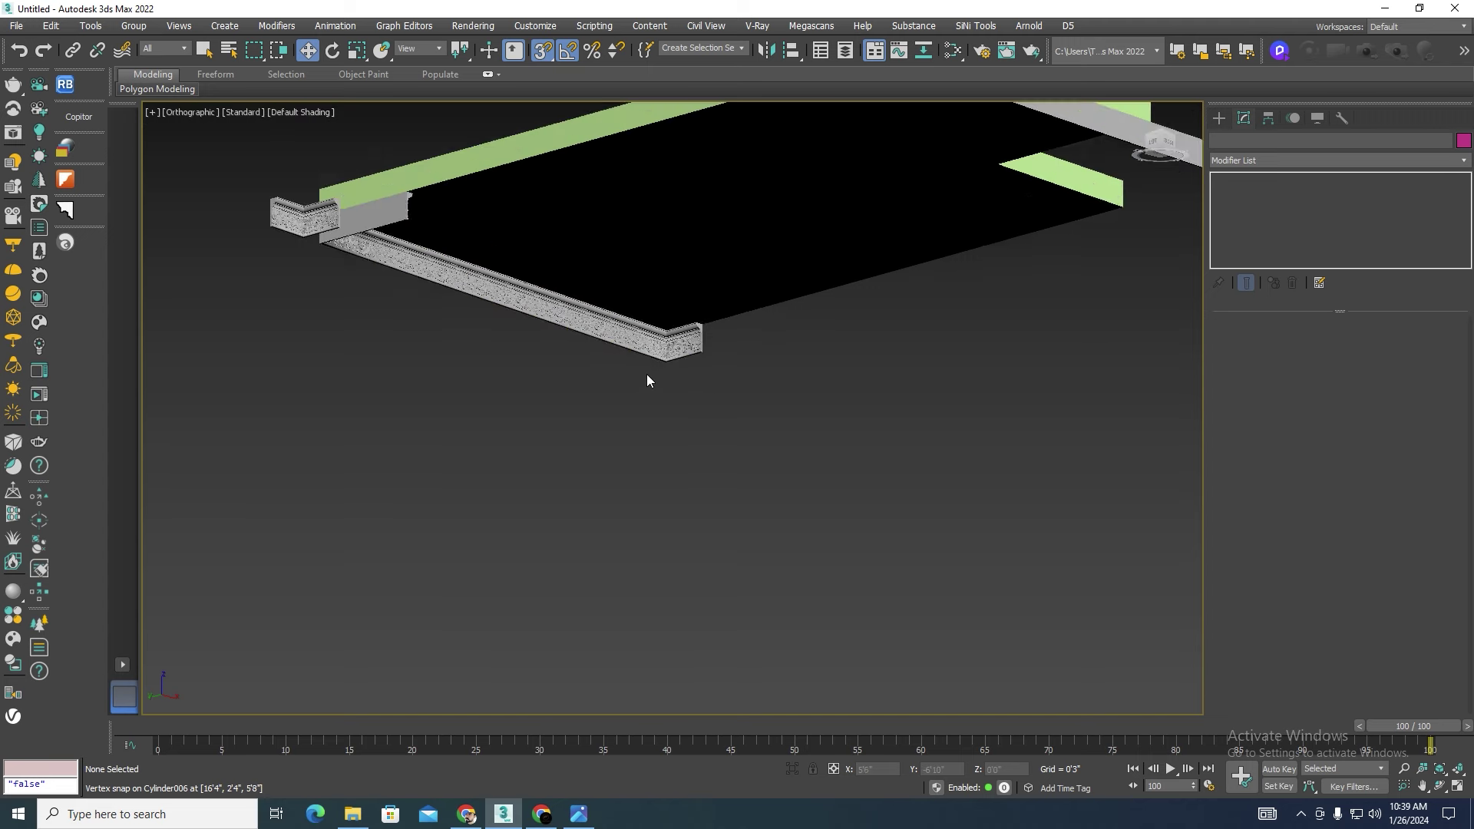
scroll(647, 377, down, 2)
scroll(796, 432, down, 2)
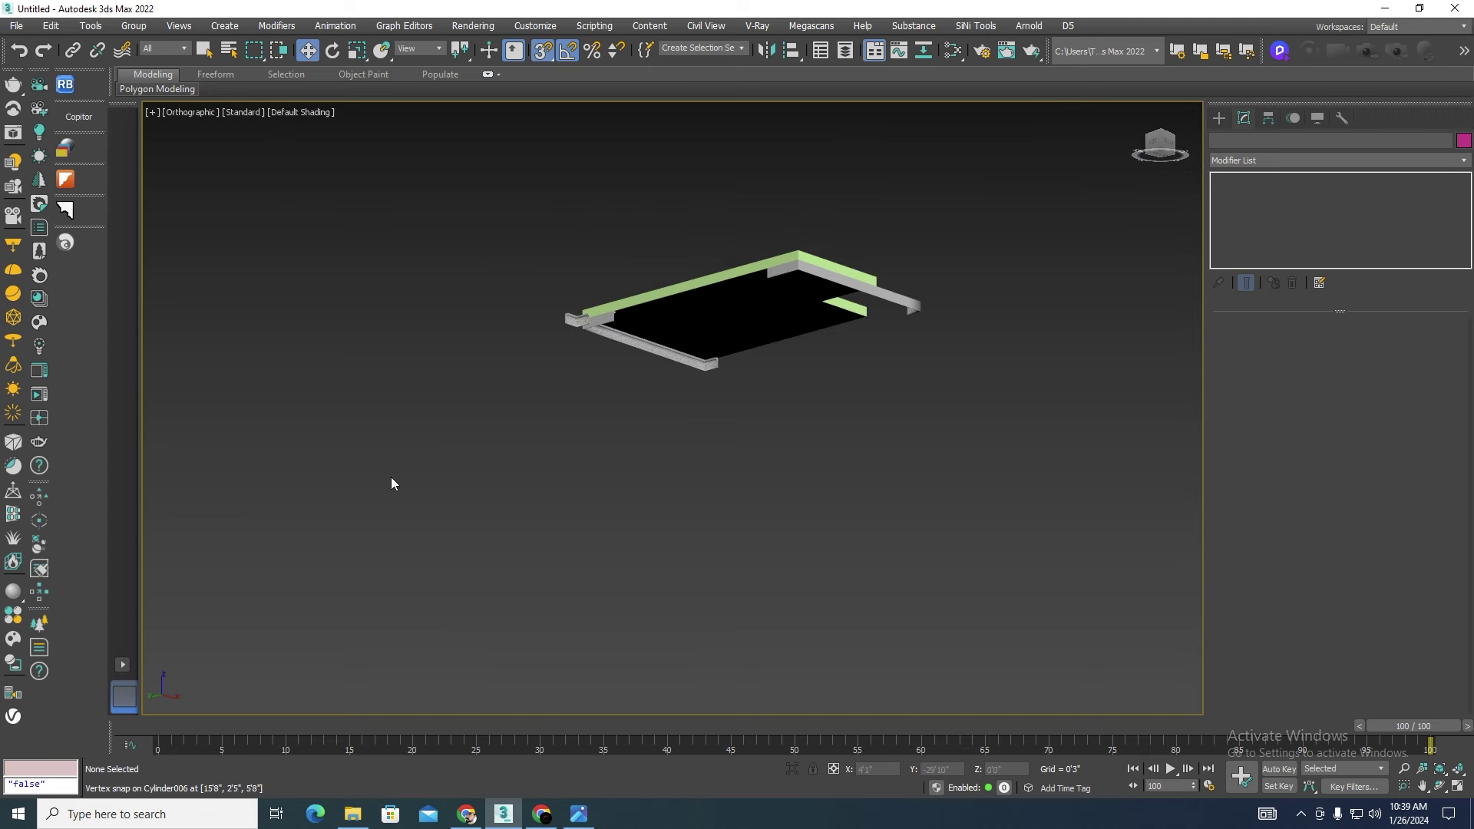
click(699, 361)
key(Delete)
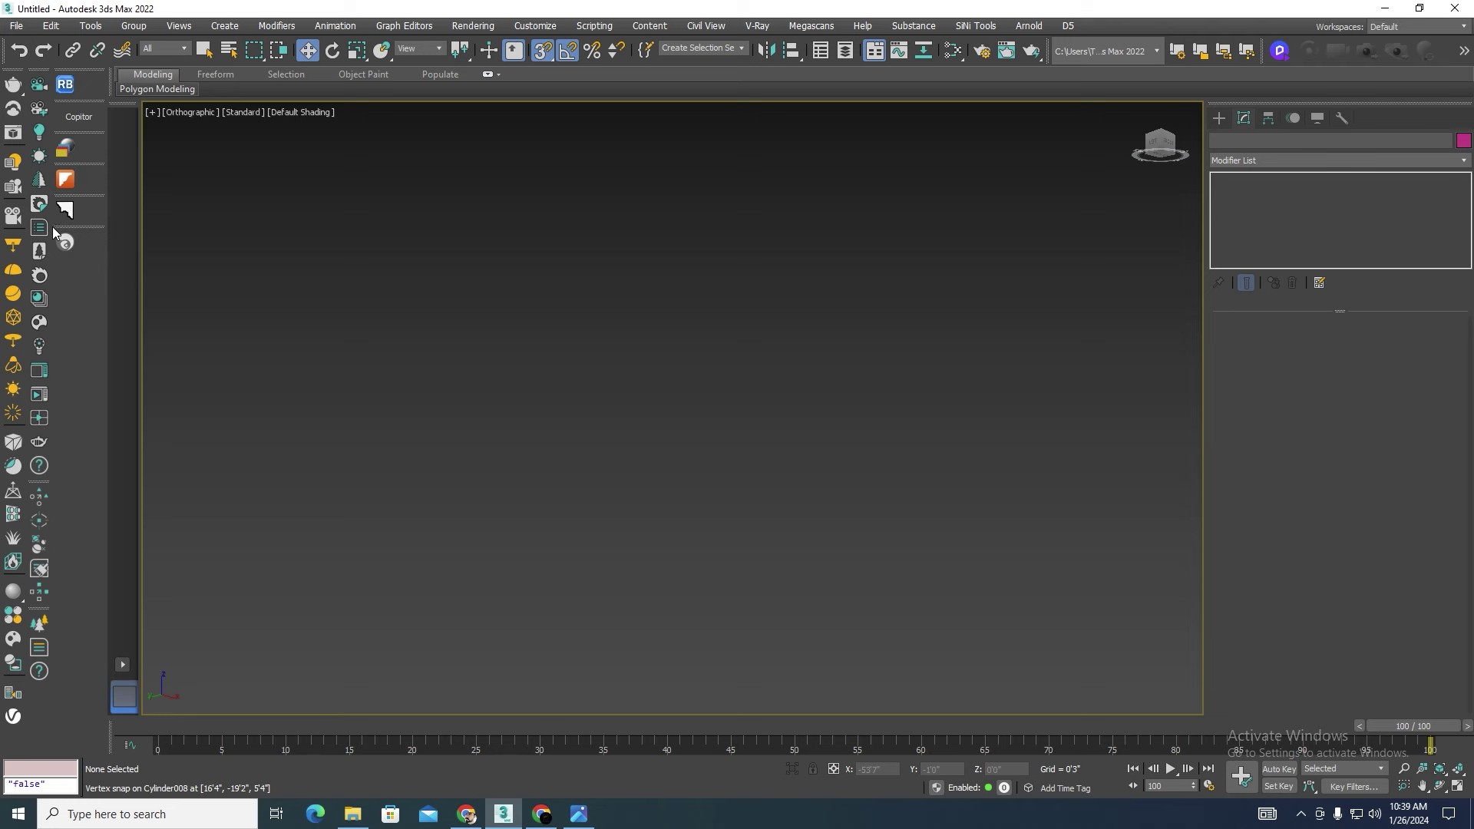
Step: Paste the 20-object finished ceiling from Copitor slot 1, dismissing the Scene Converter window
click(86, 117)
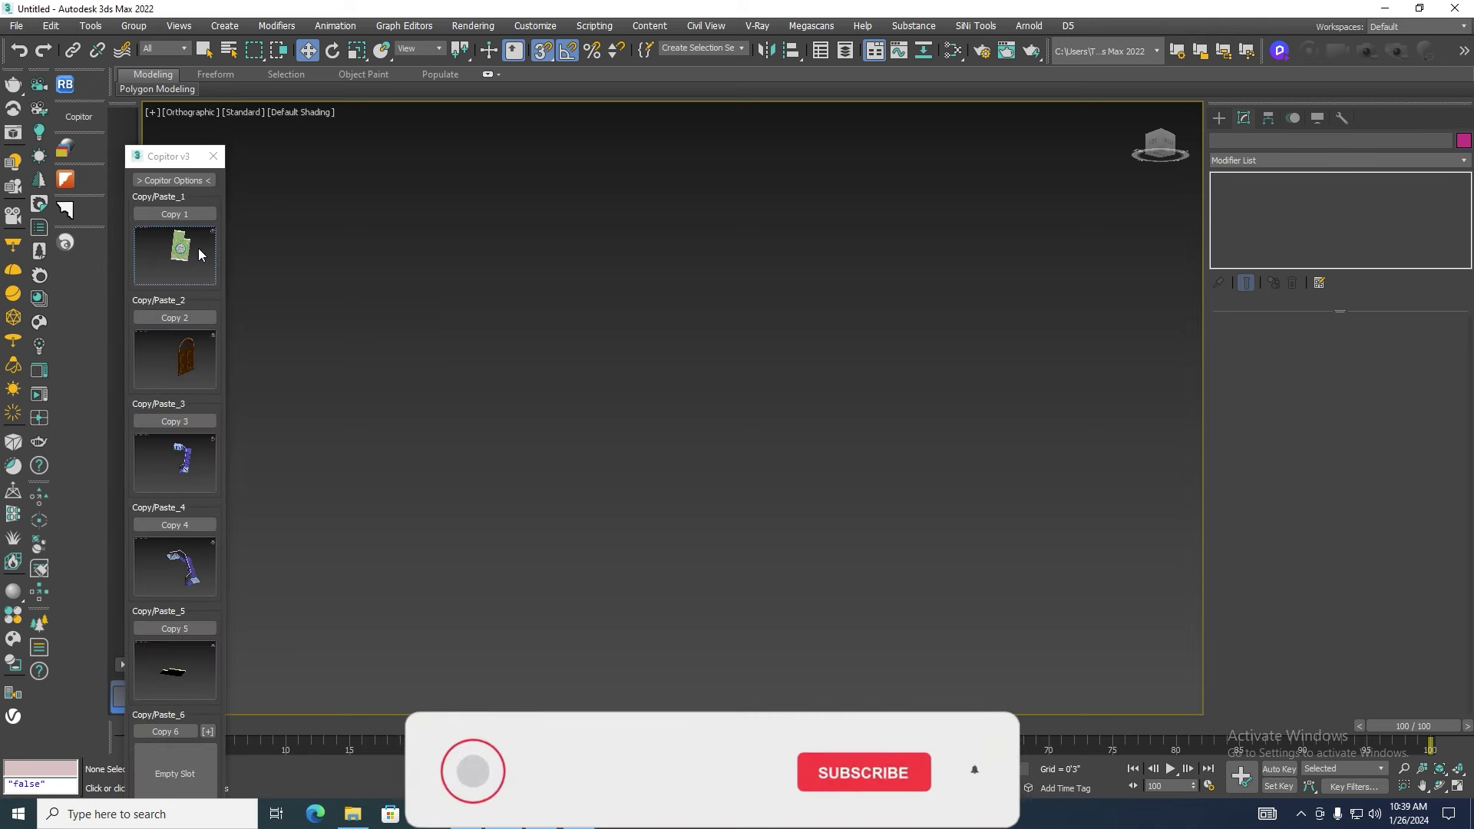
click(206, 160)
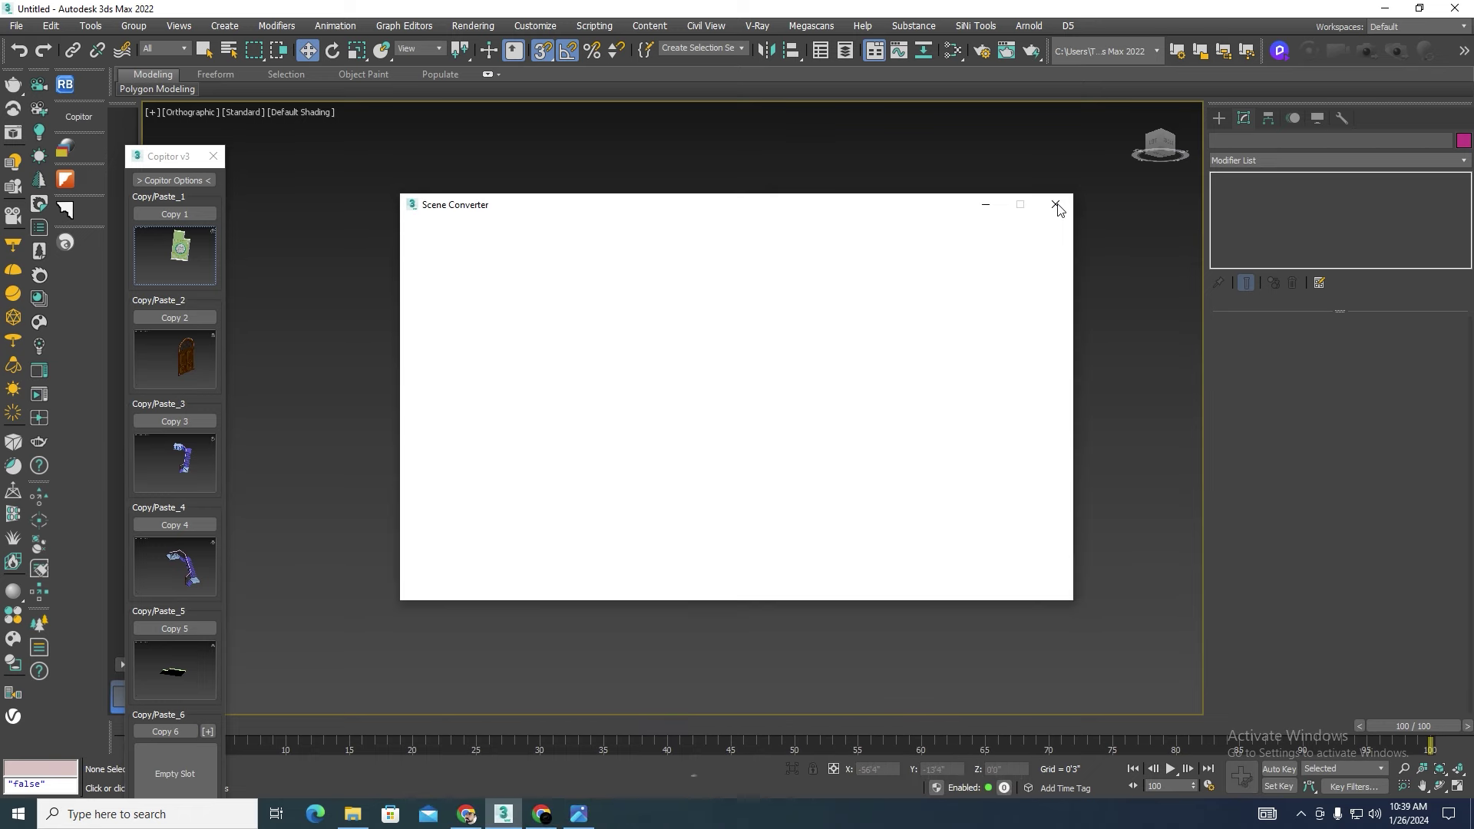
click(1058, 205)
alt+middle_drag(780, 374, 742, 390)
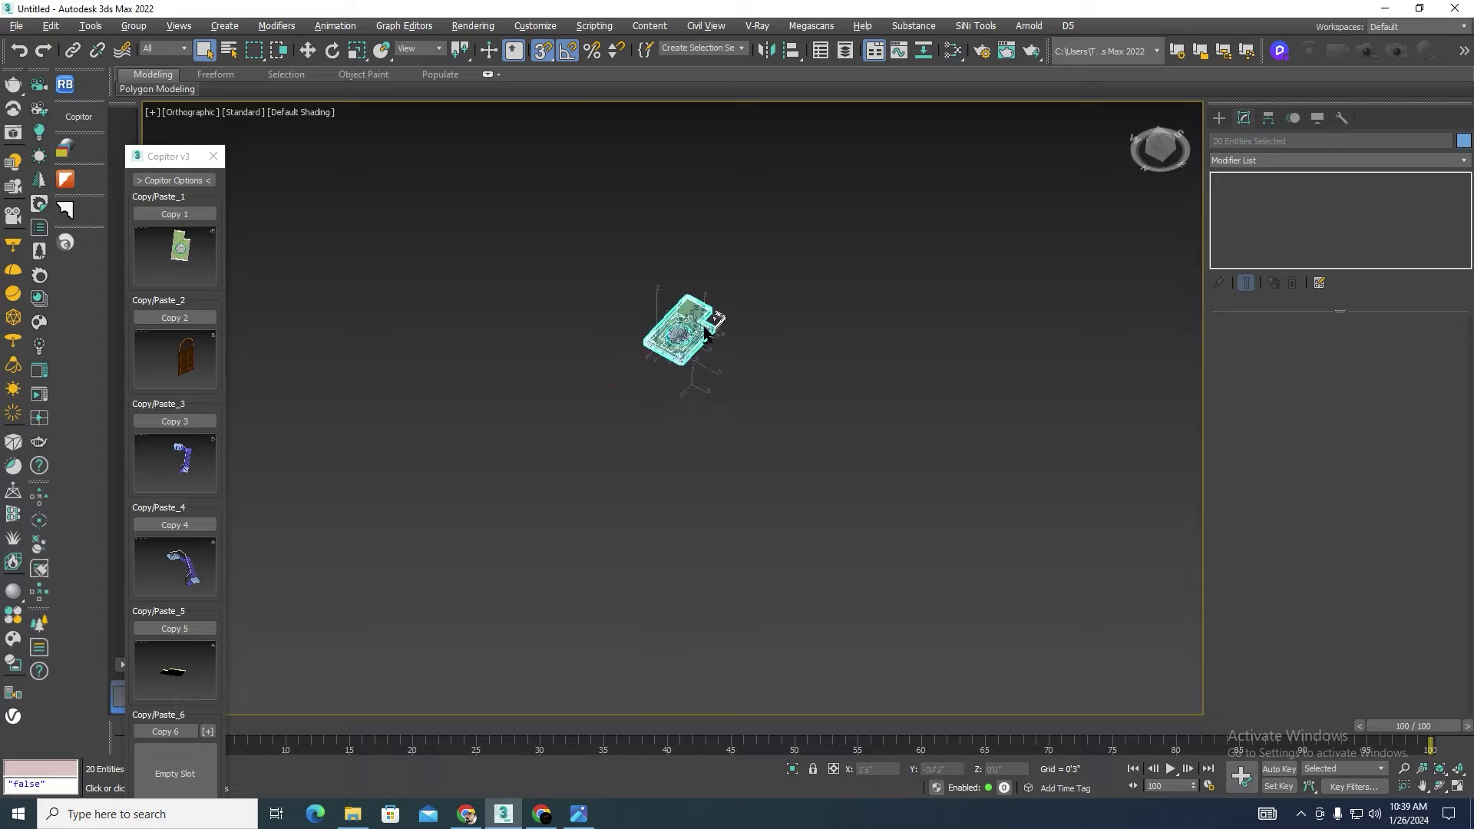
click(742, 390)
scroll(742, 390, up, 2)
scroll(741, 390, up, 3)
scroll(742, 390, up, 3)
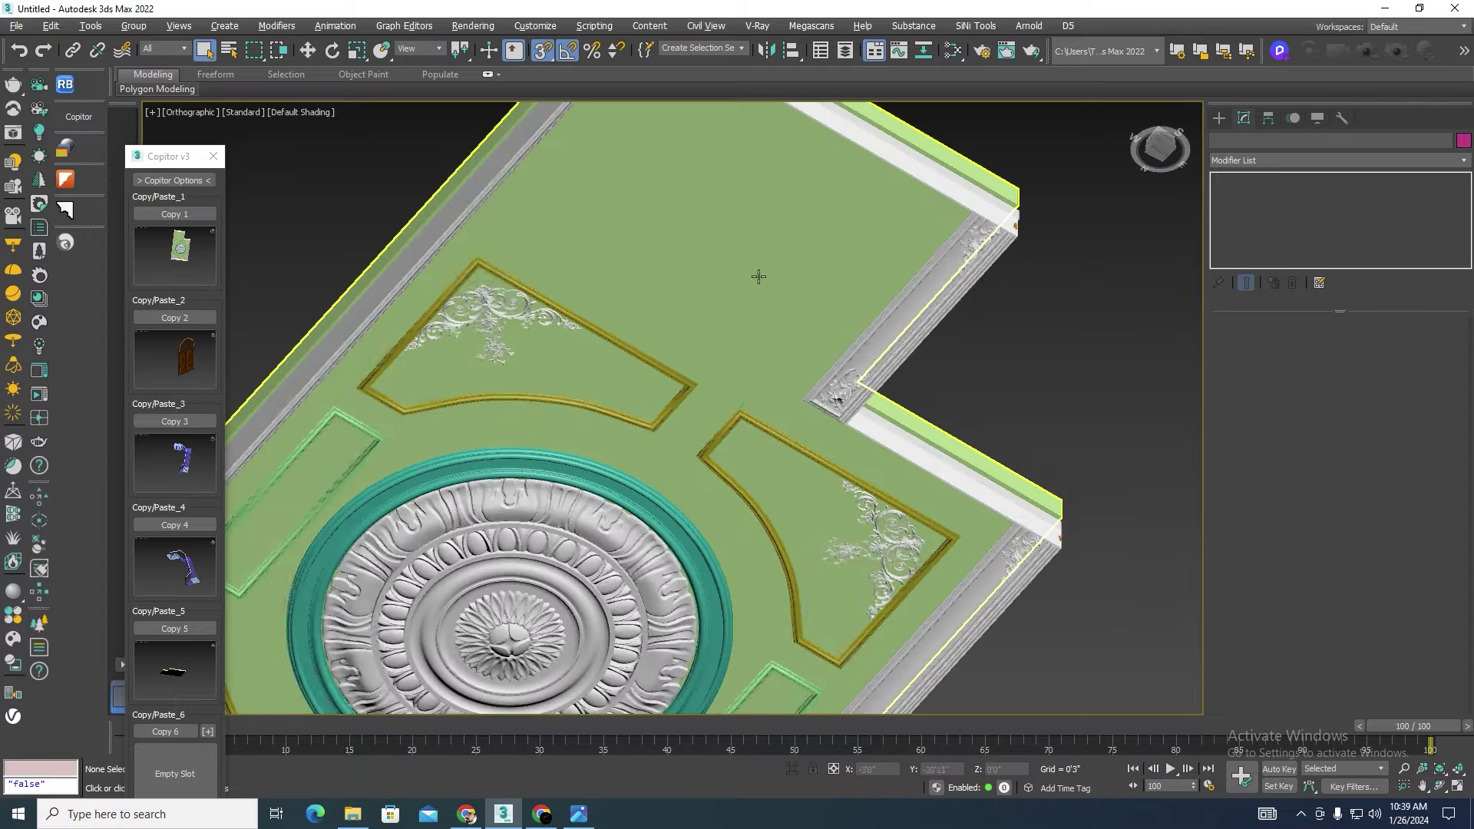
scroll(778, 449, down, 2)
scroll(778, 449, up, 2)
scroll(692, 623, up, 4)
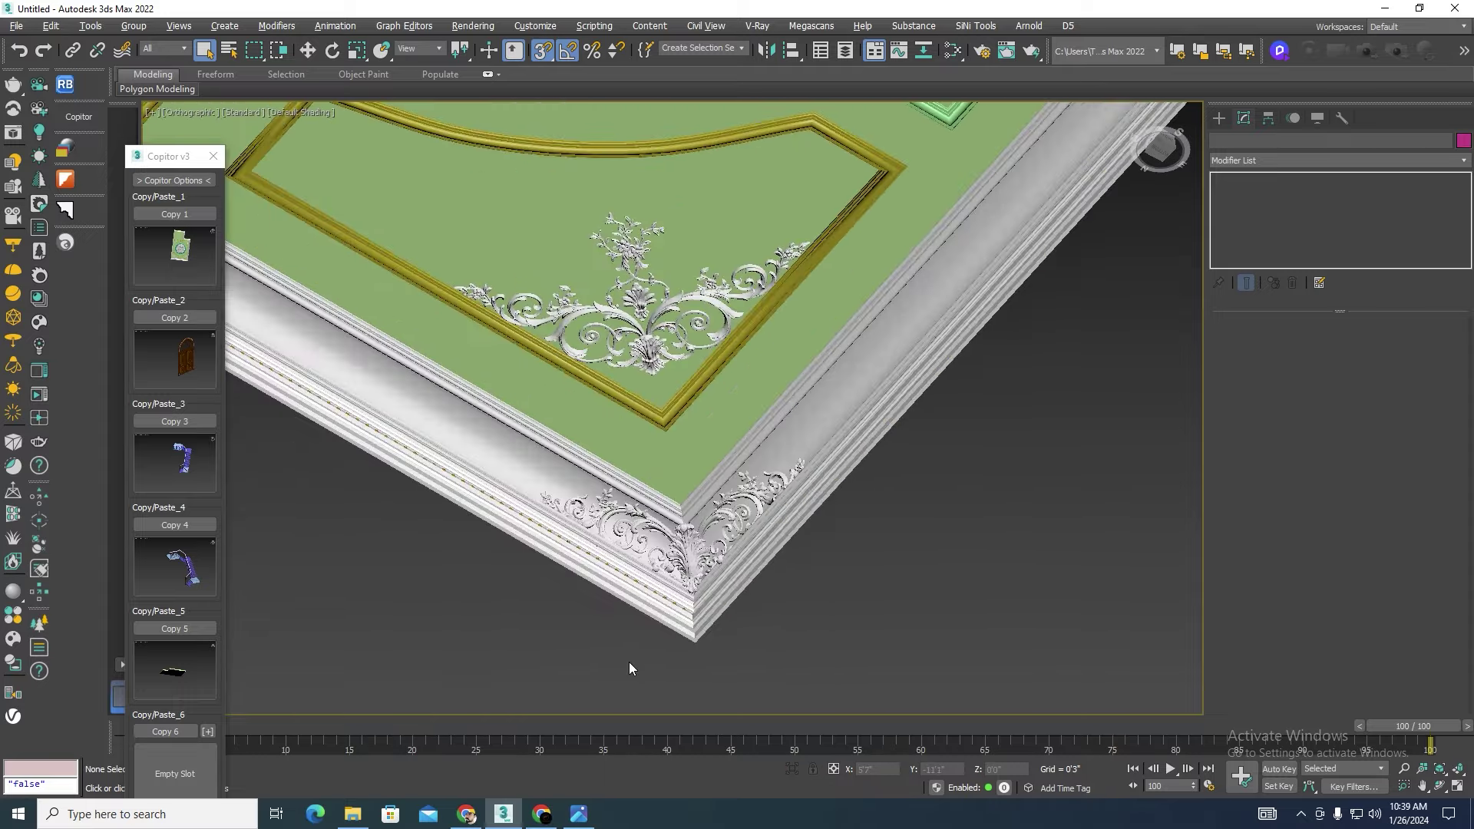
scroll(692, 623, up, 2)
click(683, 378)
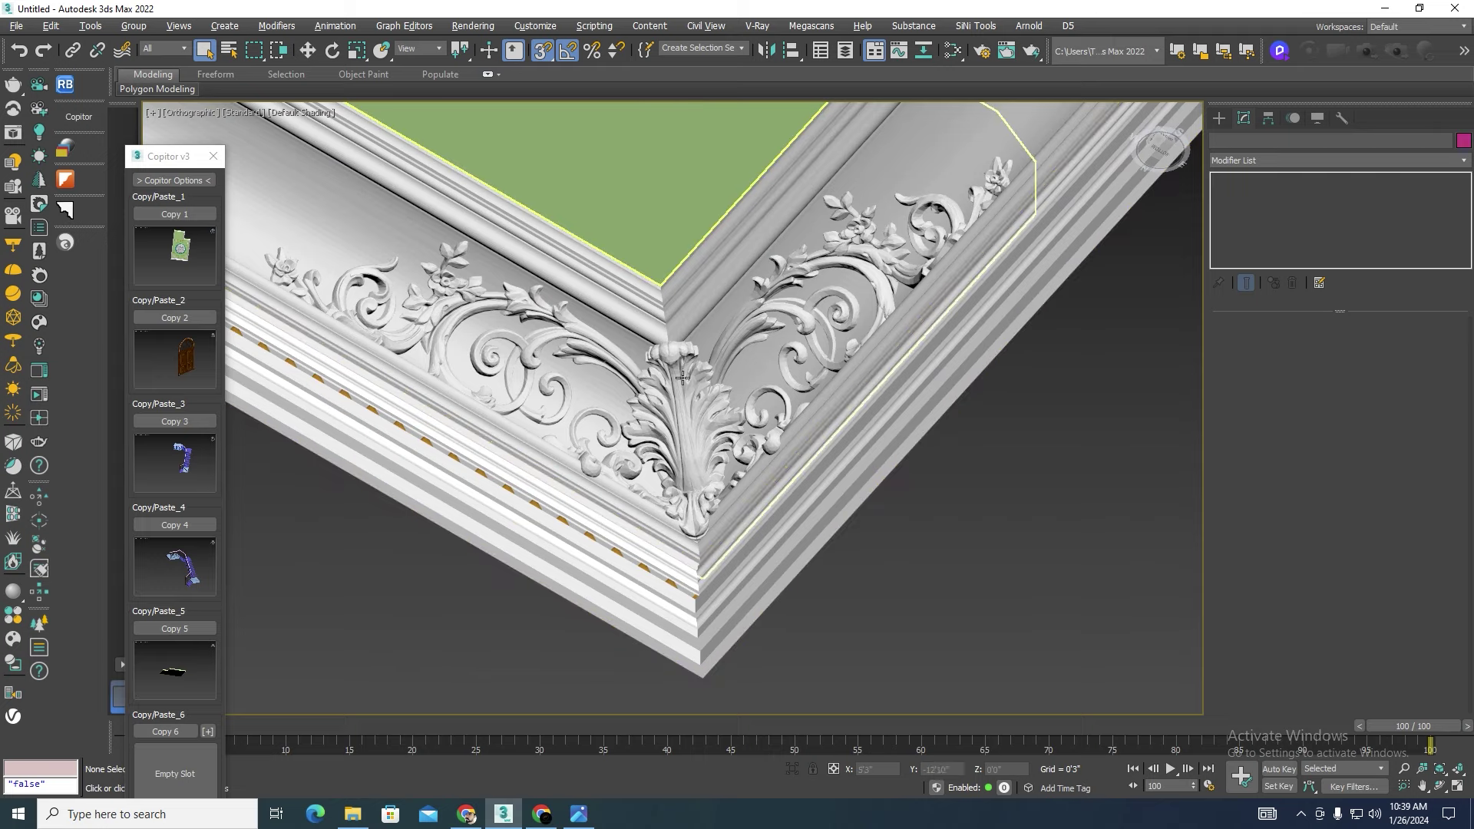
scroll(704, 397, down, 5)
scroll(796, 408, down, 2)
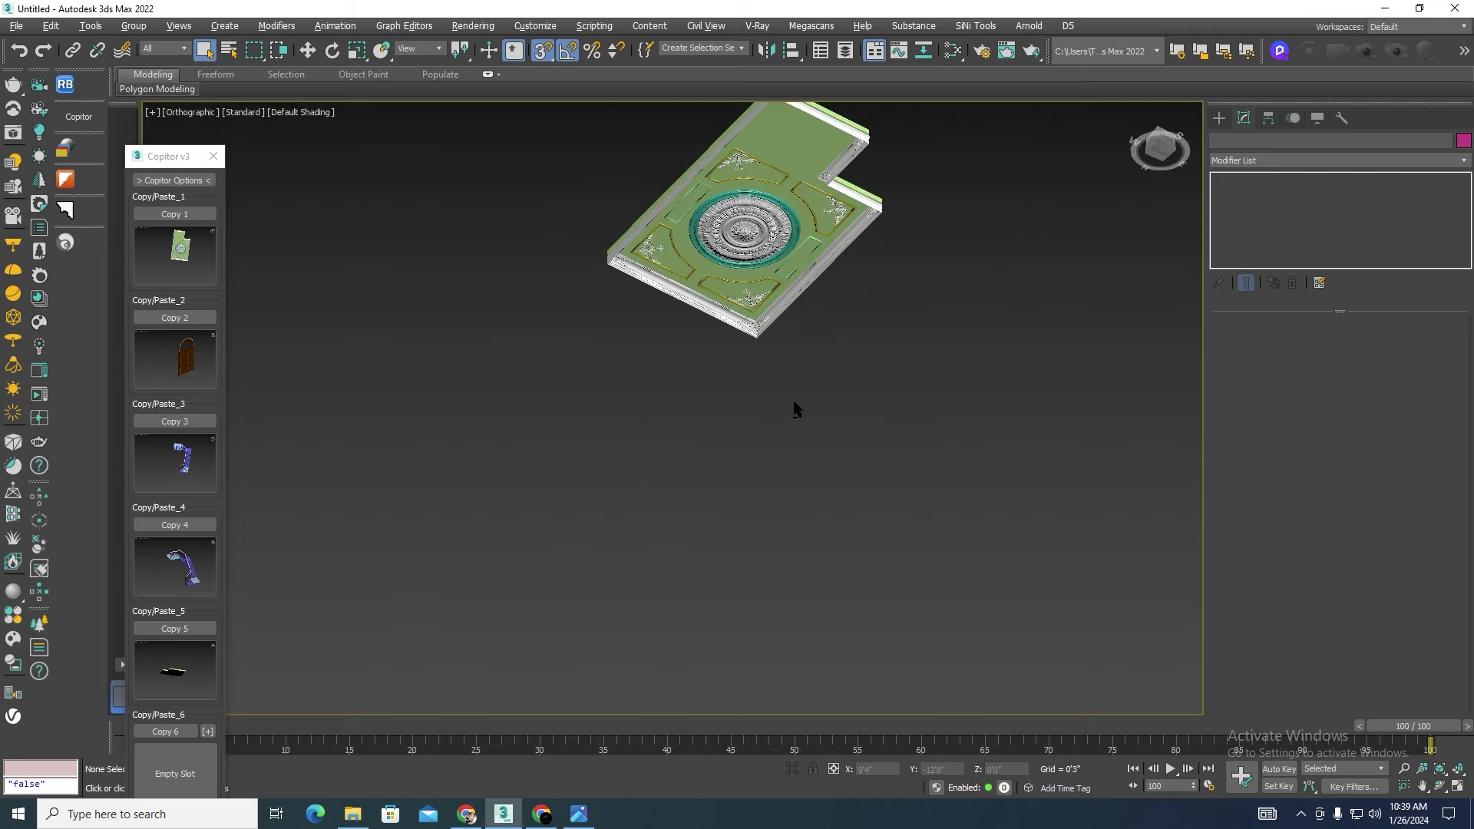
scroll(804, 432, down, 2)
scroll(804, 433, up, 1)
scroll(805, 430, up, 3)
scroll(806, 397, up, 2)
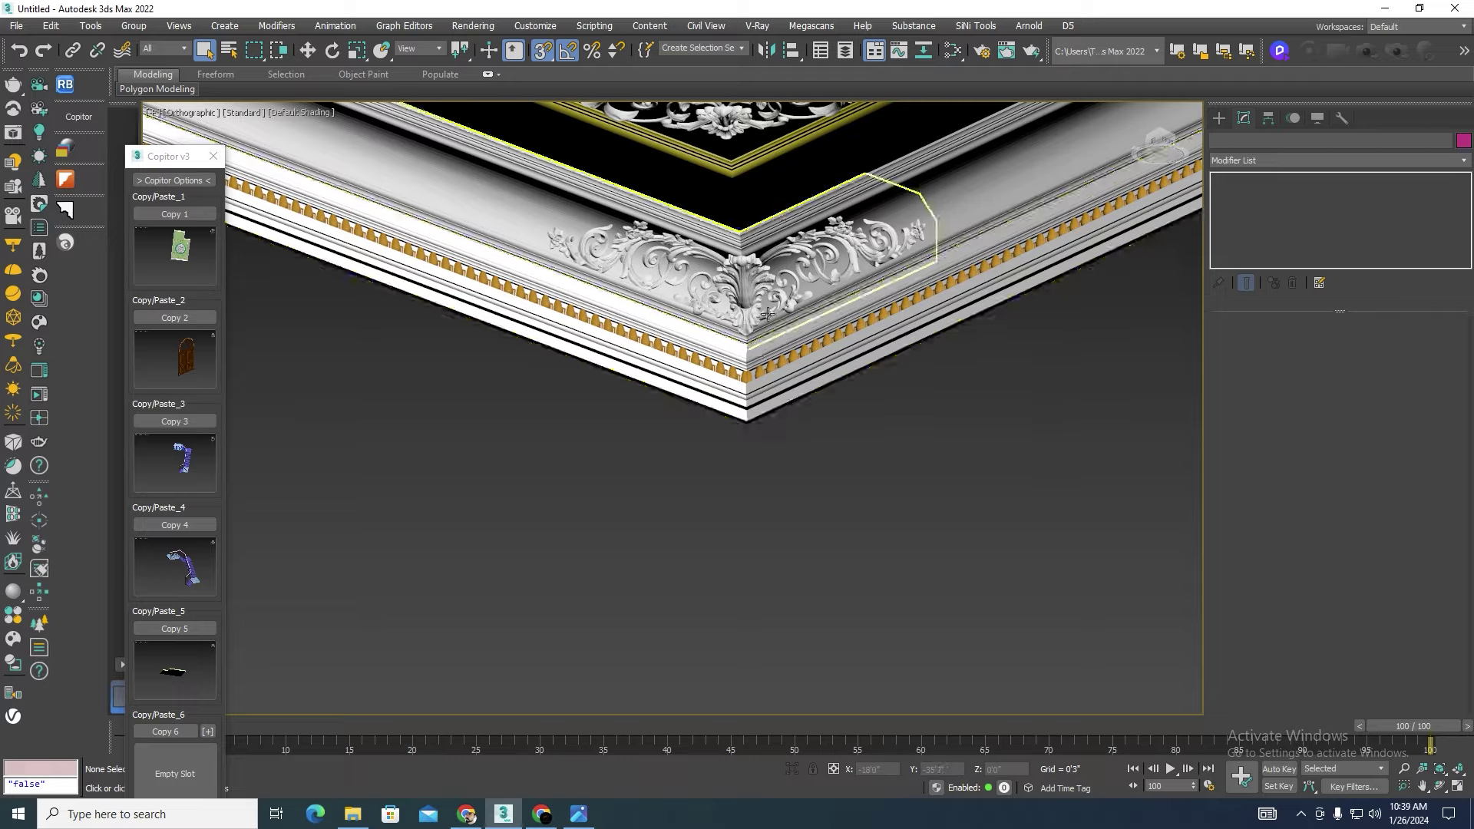
scroll(747, 285, up, 2)
click(756, 516)
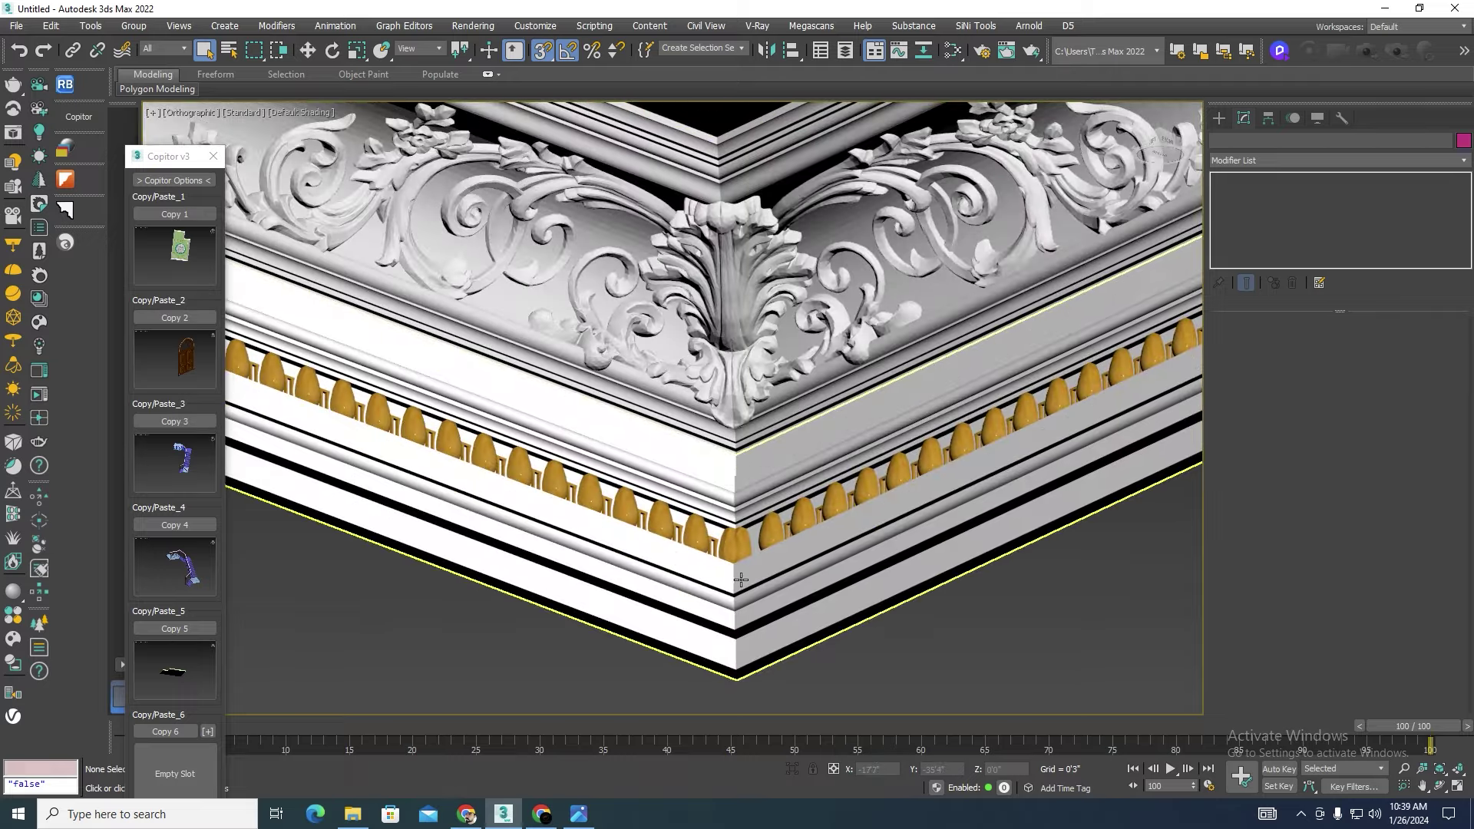
scroll(744, 542, down, 3)
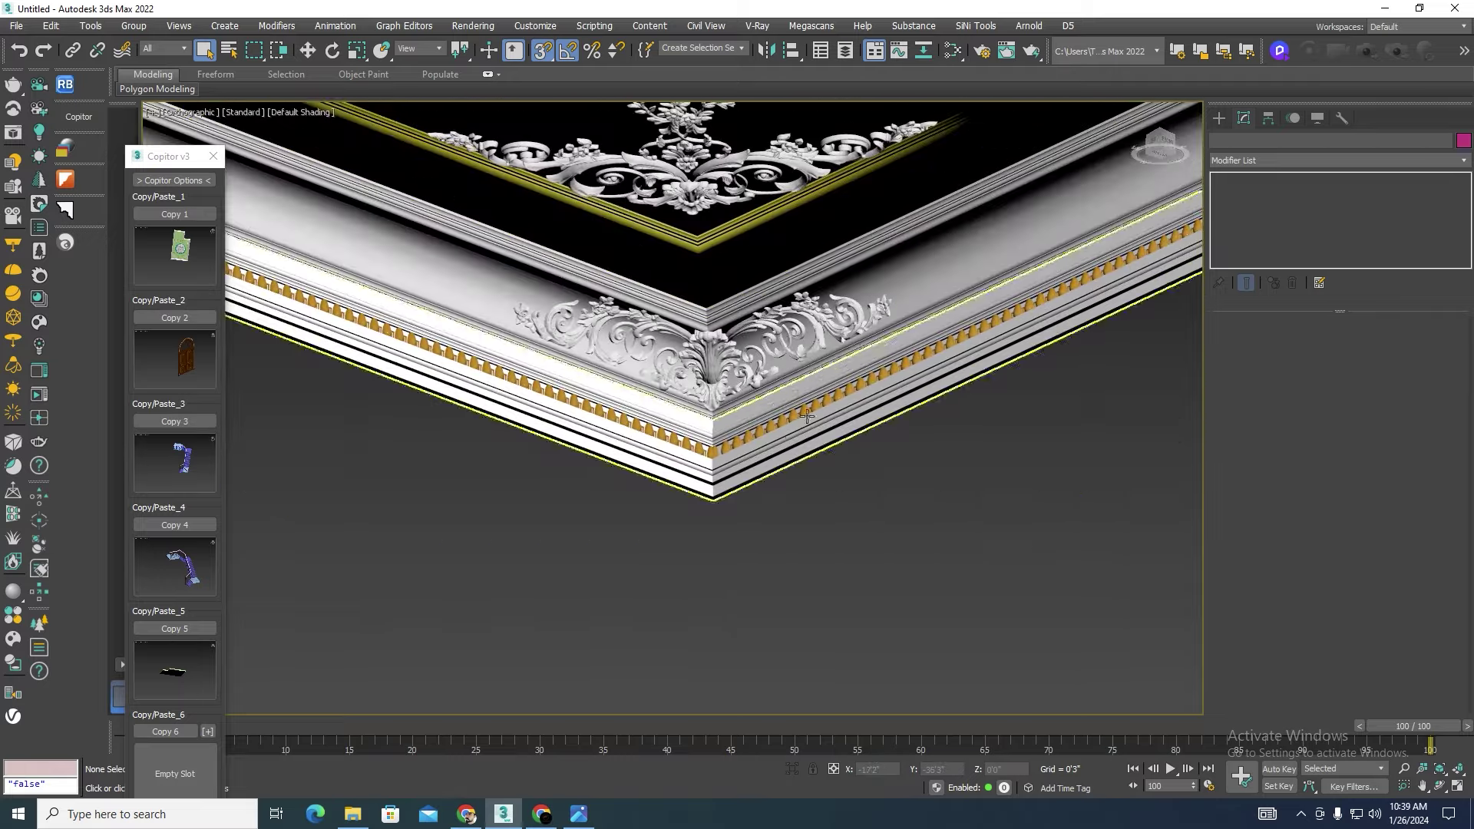
middle_drag(961, 430, 892, 452)
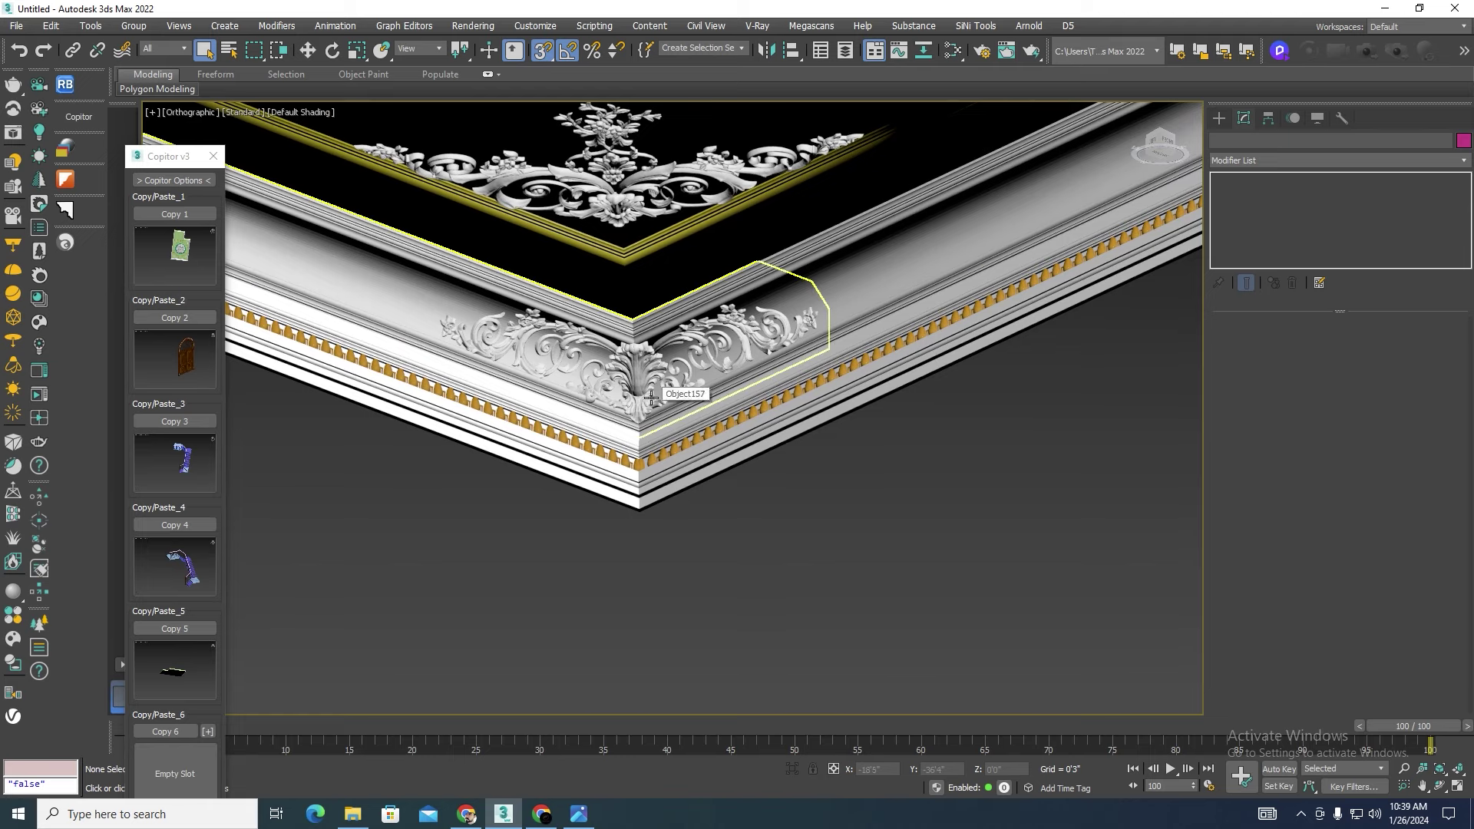
key(z)
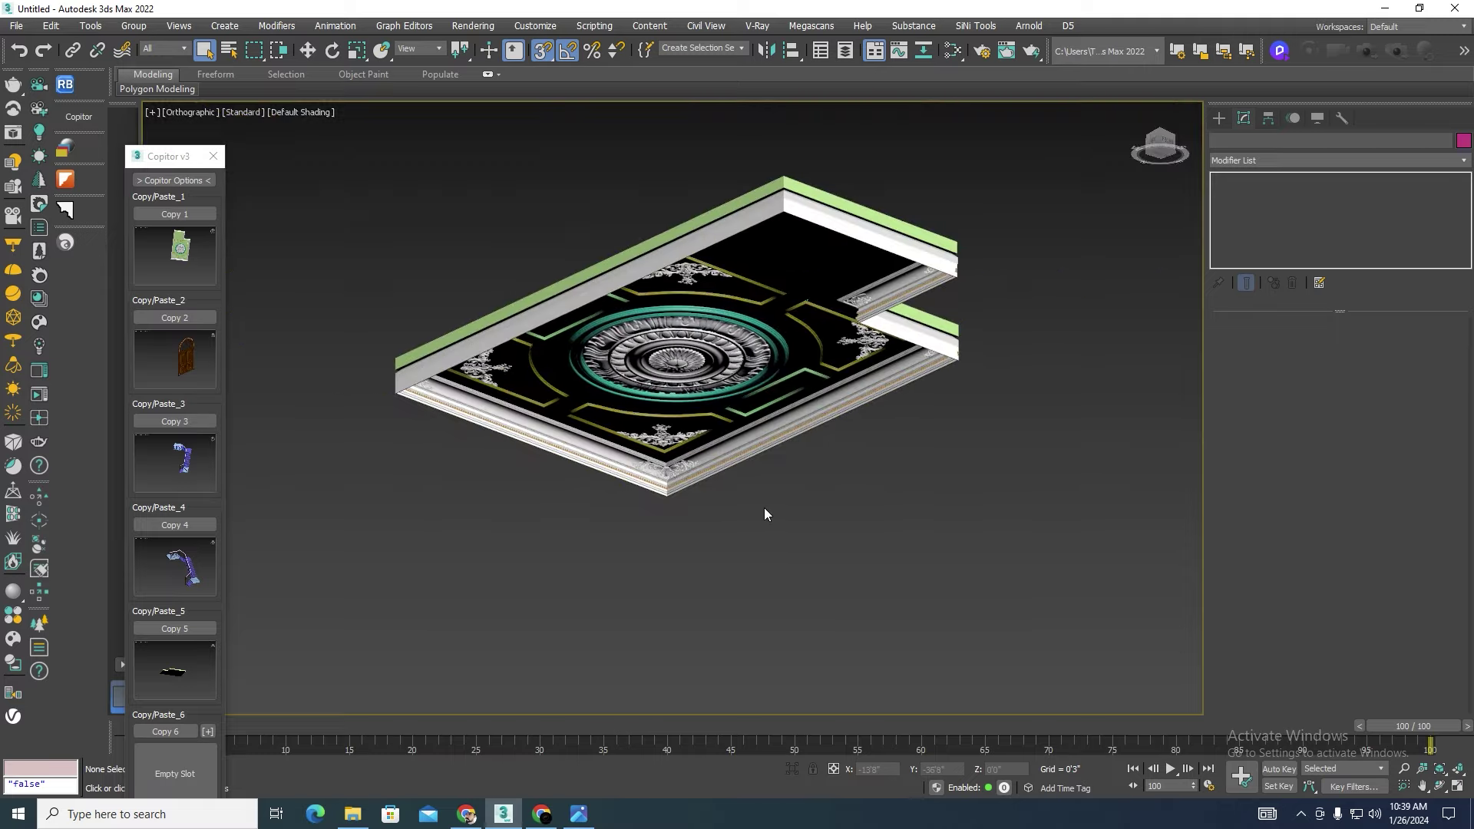
scroll(763, 508, down, 5)
alt+middle_drag(451, 525, 676, 492)
scroll(685, 482, up, 3)
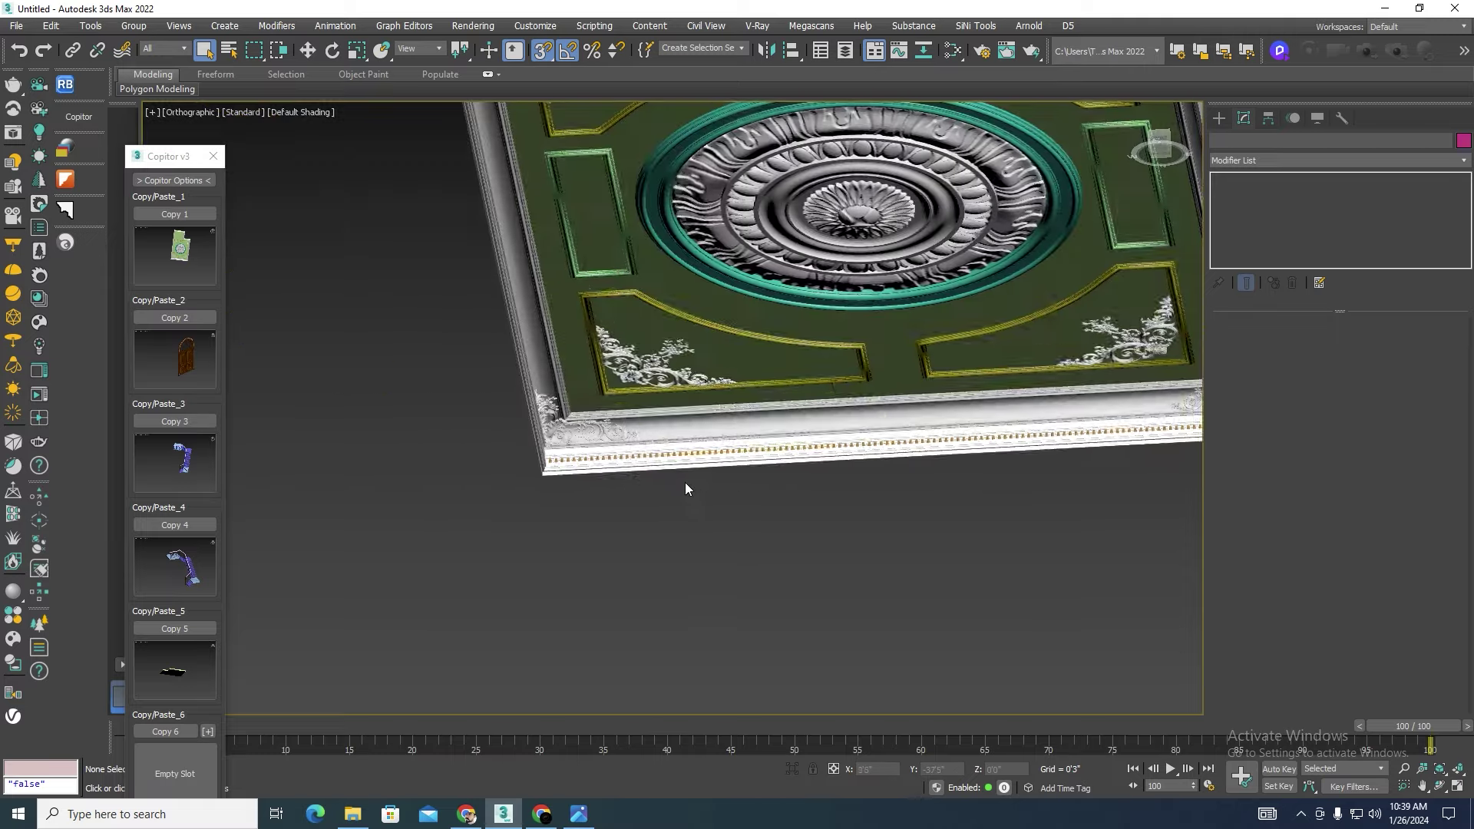
scroll(684, 482, down, 4)
scroll(720, 513, up, 1)
scroll(720, 513, up, 1)
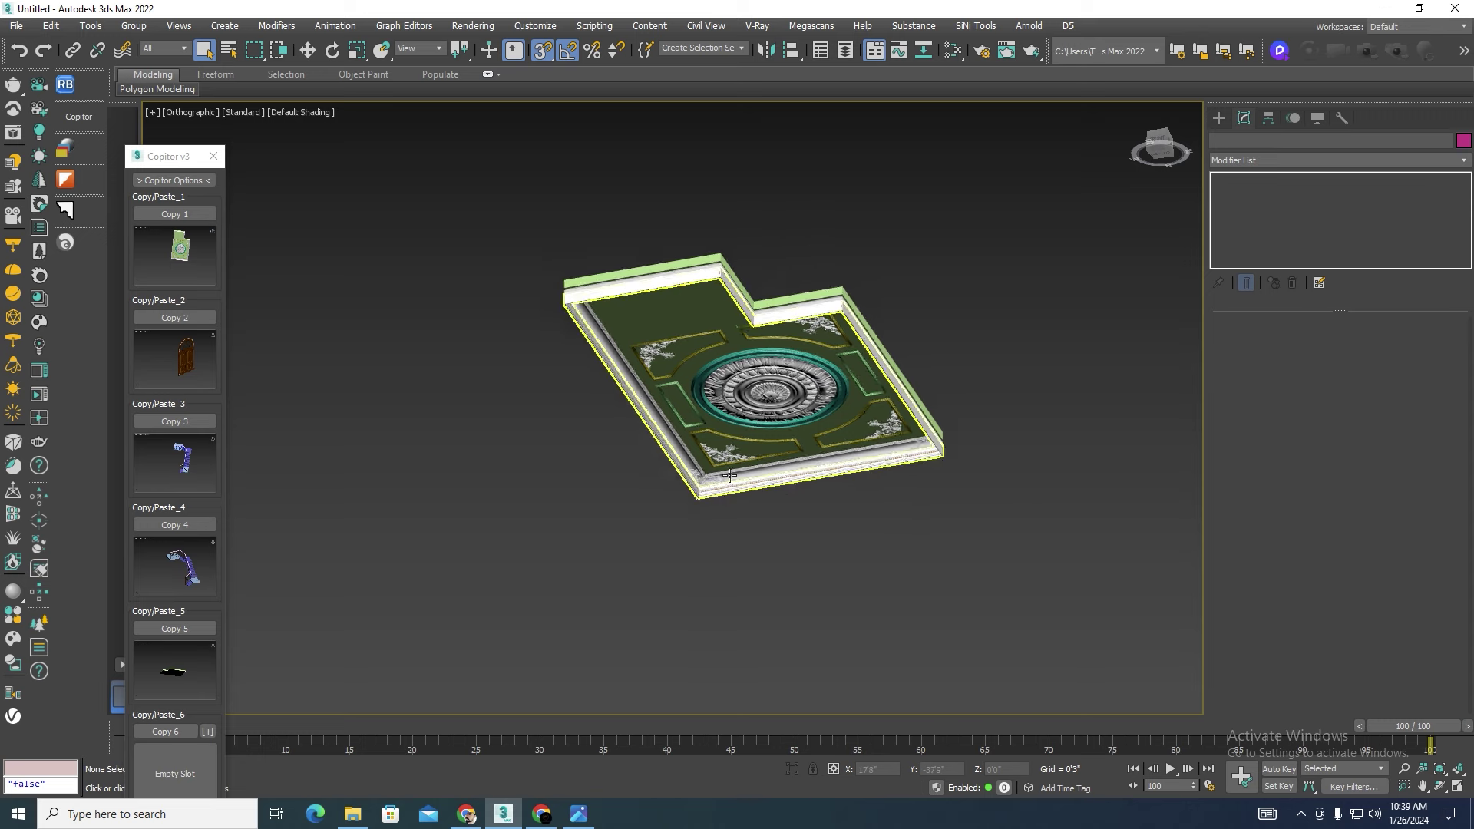
scroll(728, 480, up, 3)
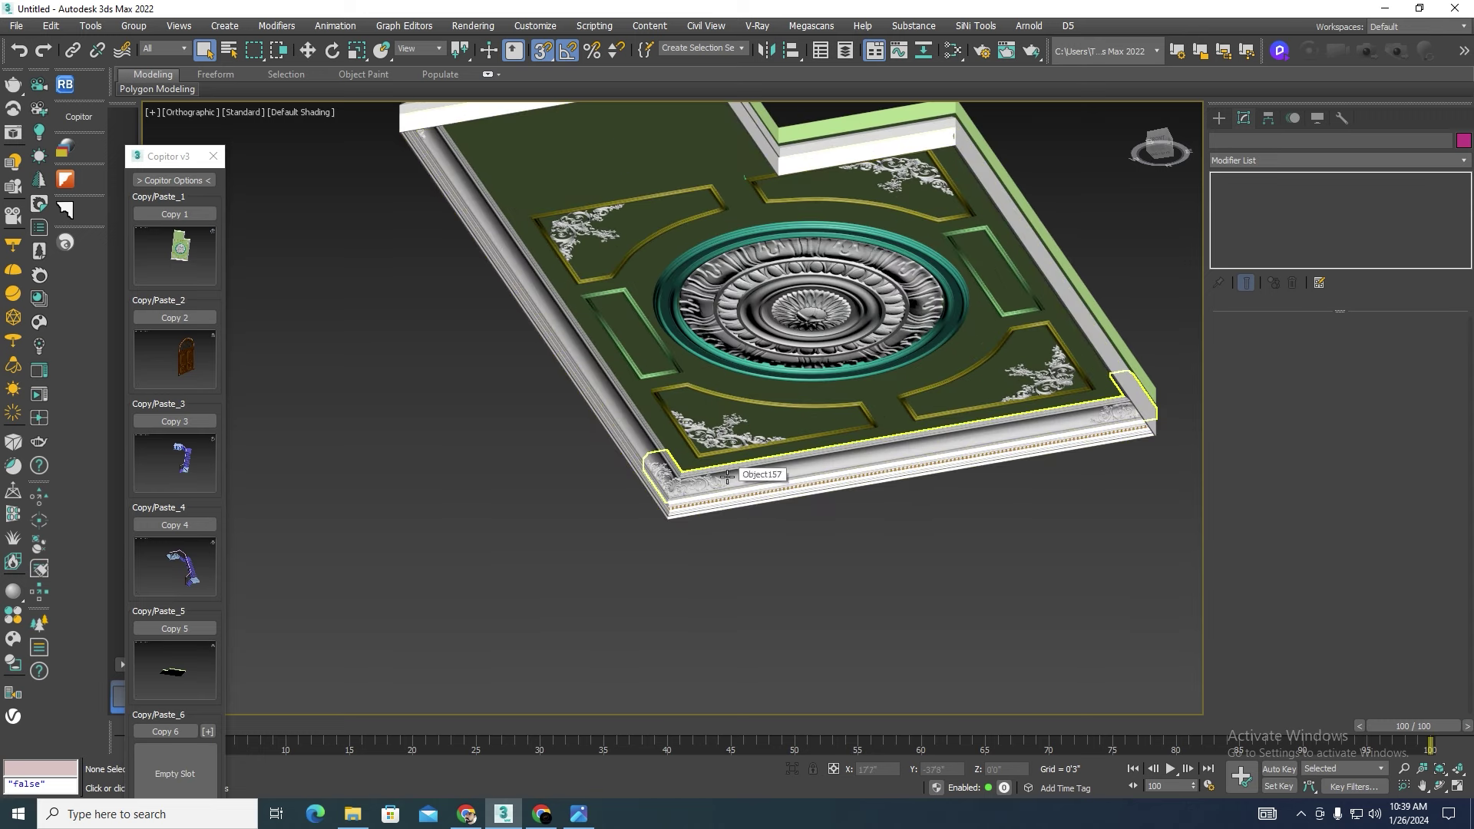
mouse_move(939, 551)
middle_down()
mouse_move(859, 523)
mouse_move(775, 538)
mouse_move(820, 586)
middle_up()
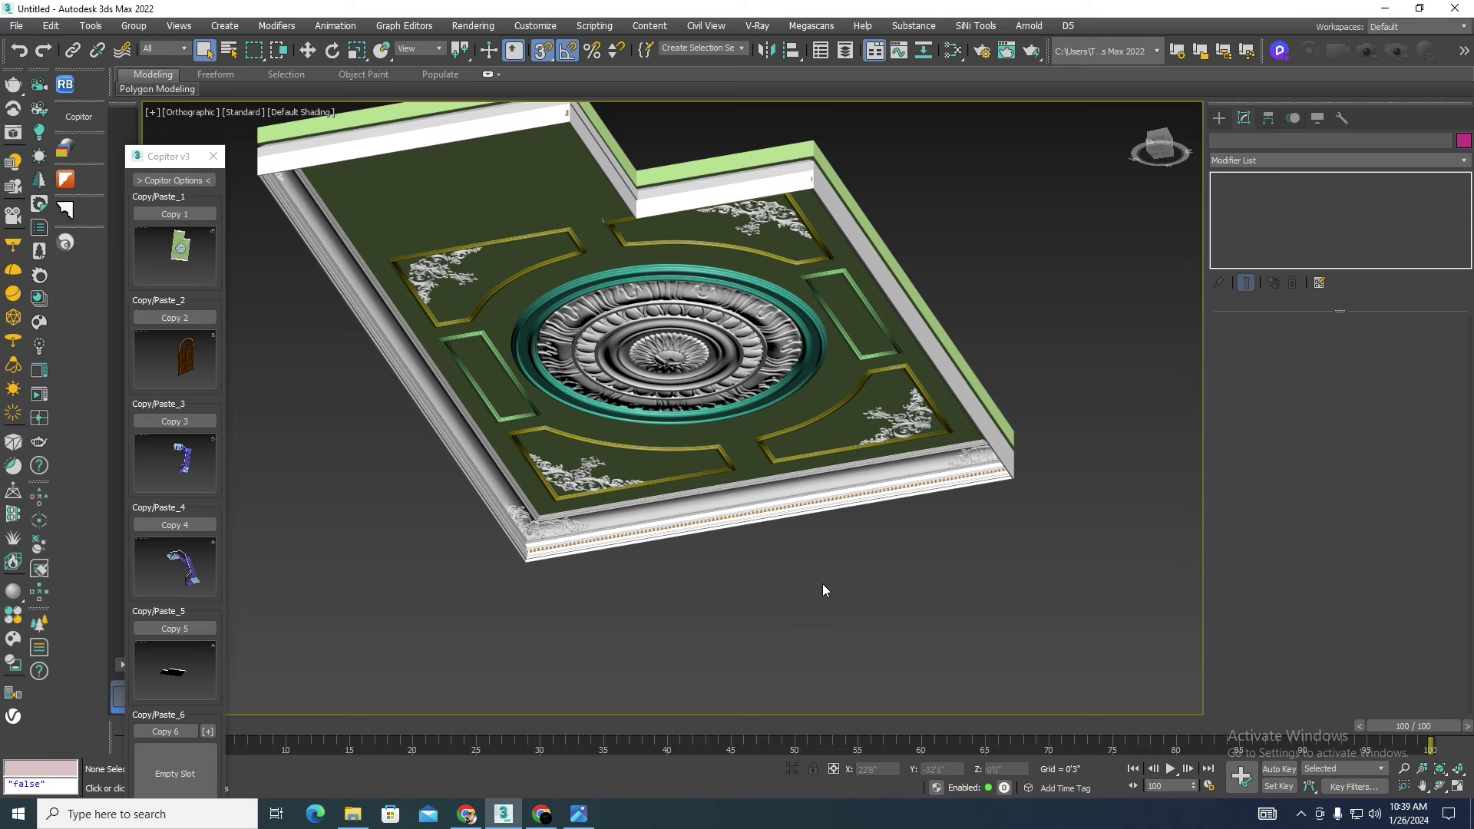